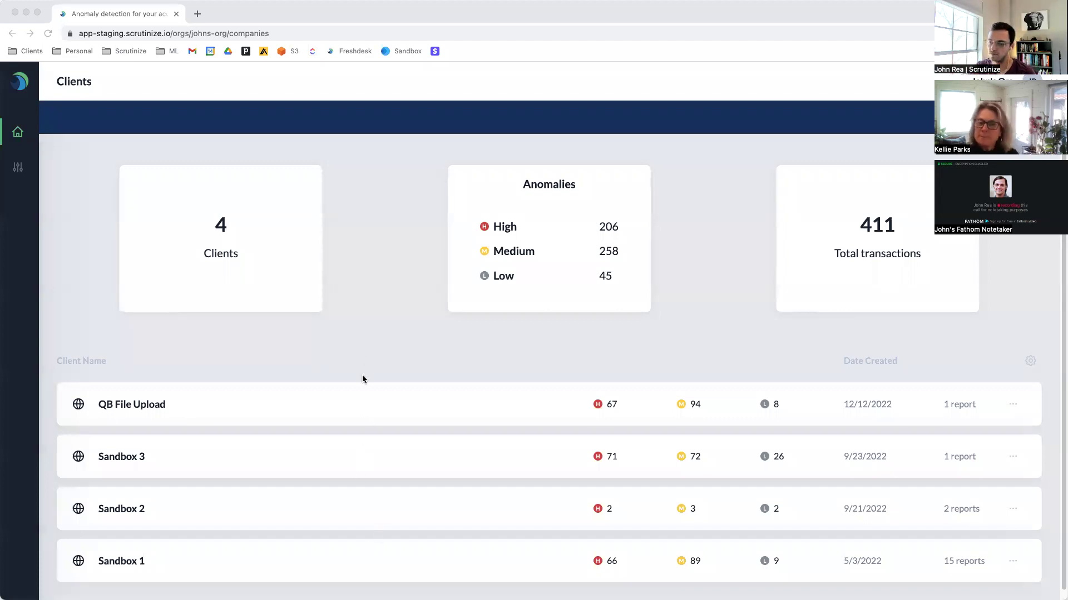
Sign in again with the saved company account, filling in its e-mail and password.
{"action": "left_click", "coordinate": [383, 346]}
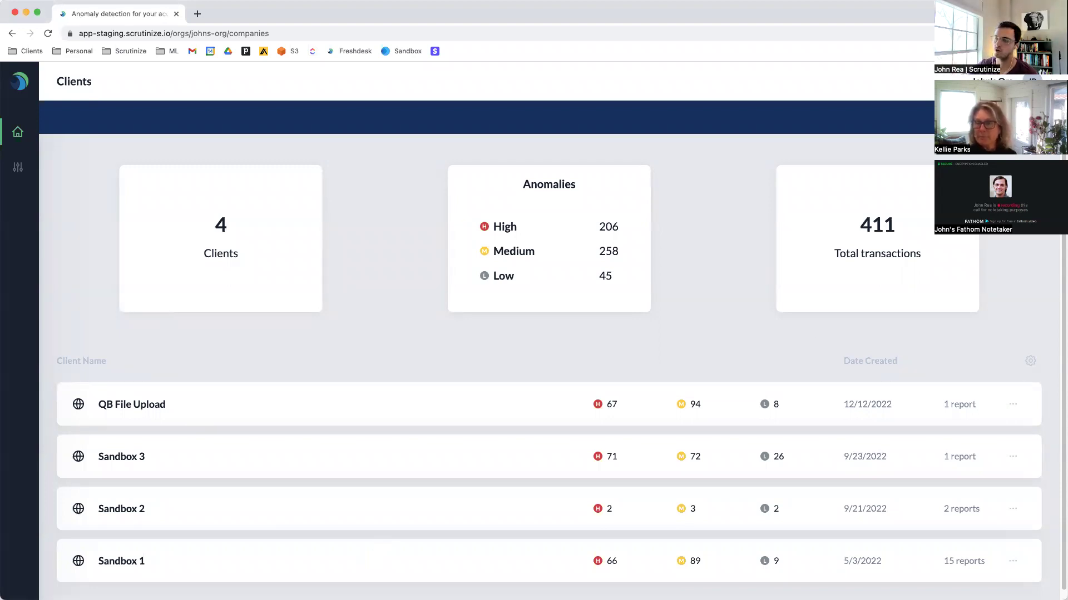
{"action": "left_click", "coordinate": [354, 567]}
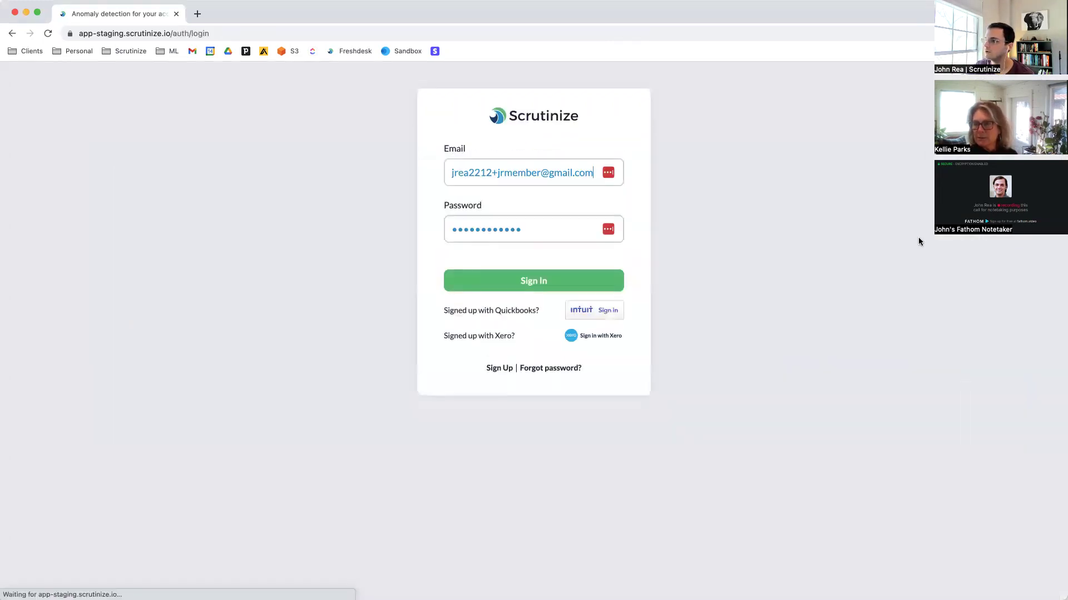
{"action": "left_click", "coordinate": [554, 171]}
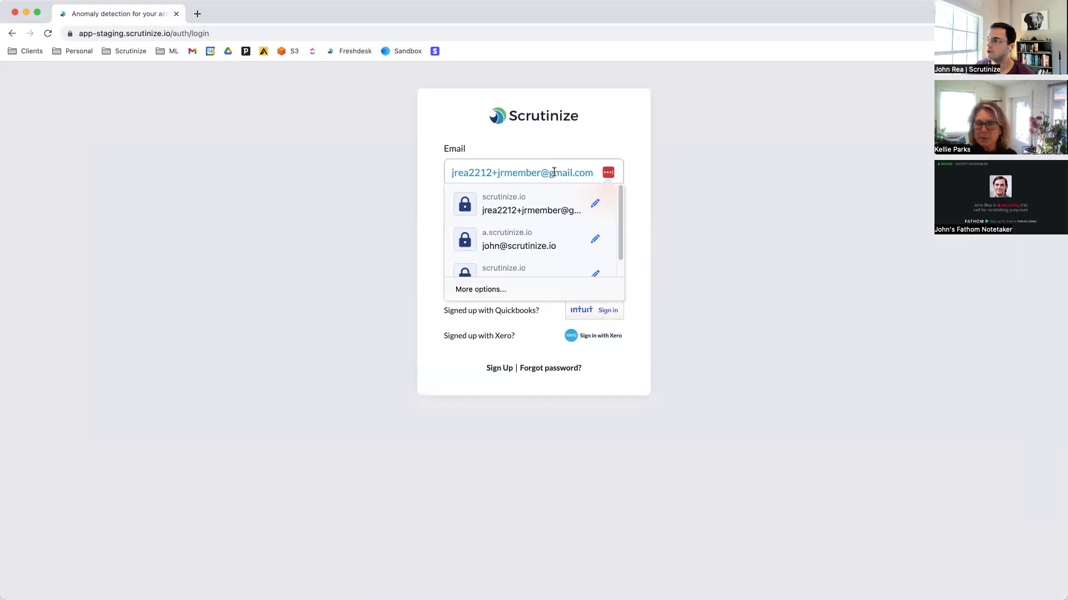
{"action": "left_click", "coordinate": [526, 237]}
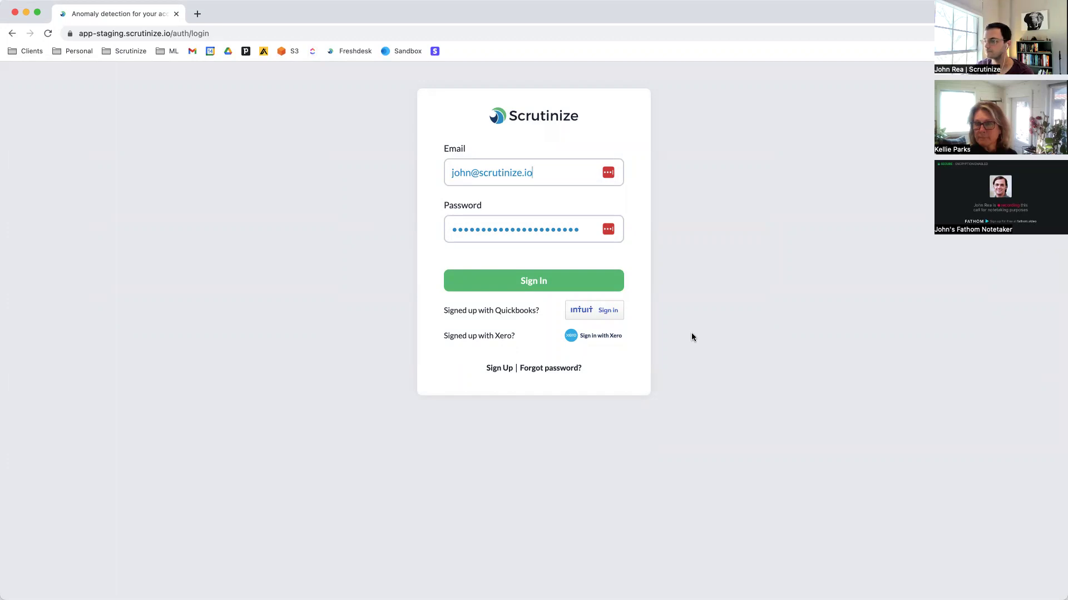
{"action": "left_click", "coordinate": [566, 315]}
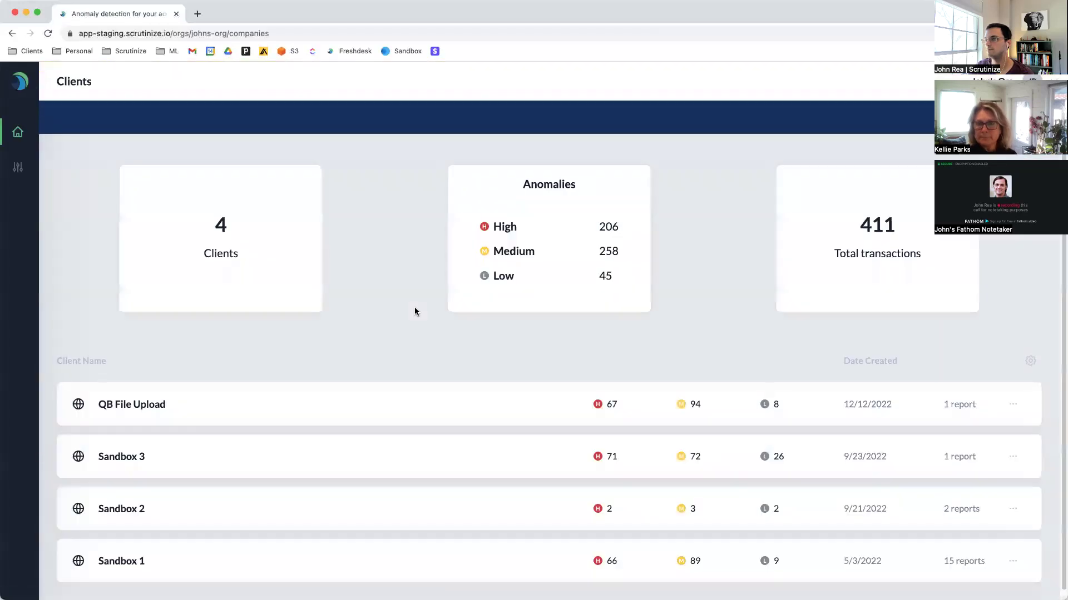
Open the reports of the Sandbox 1 client and start creating a new report.
{"action": "scroll", "coordinate": [404, 297], "scroll_direction": "down", "scroll_amount": 1}
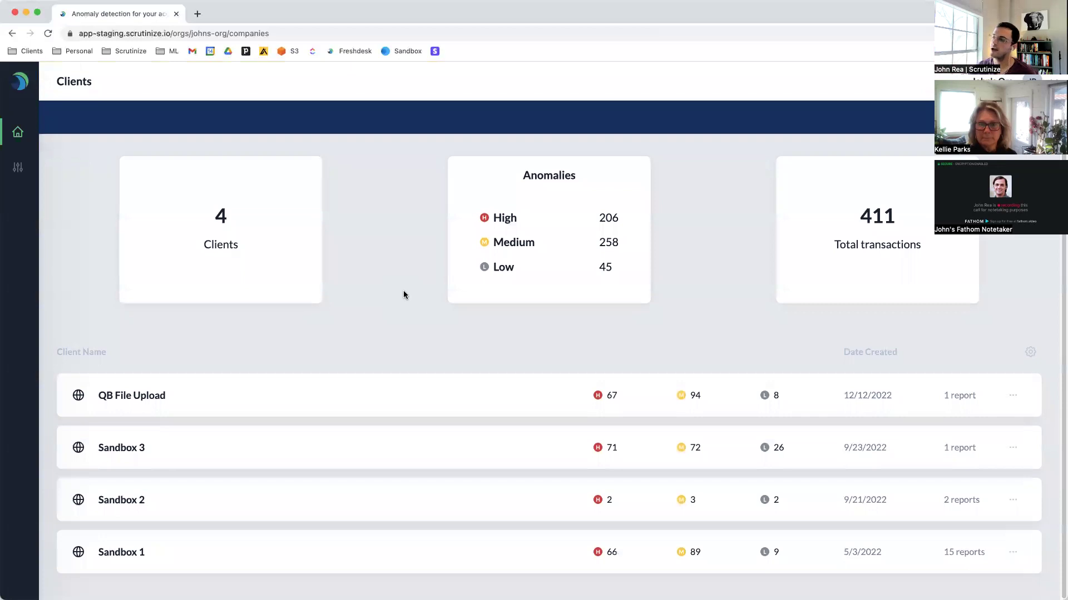
{"action": "left_click", "coordinate": [366, 567]}
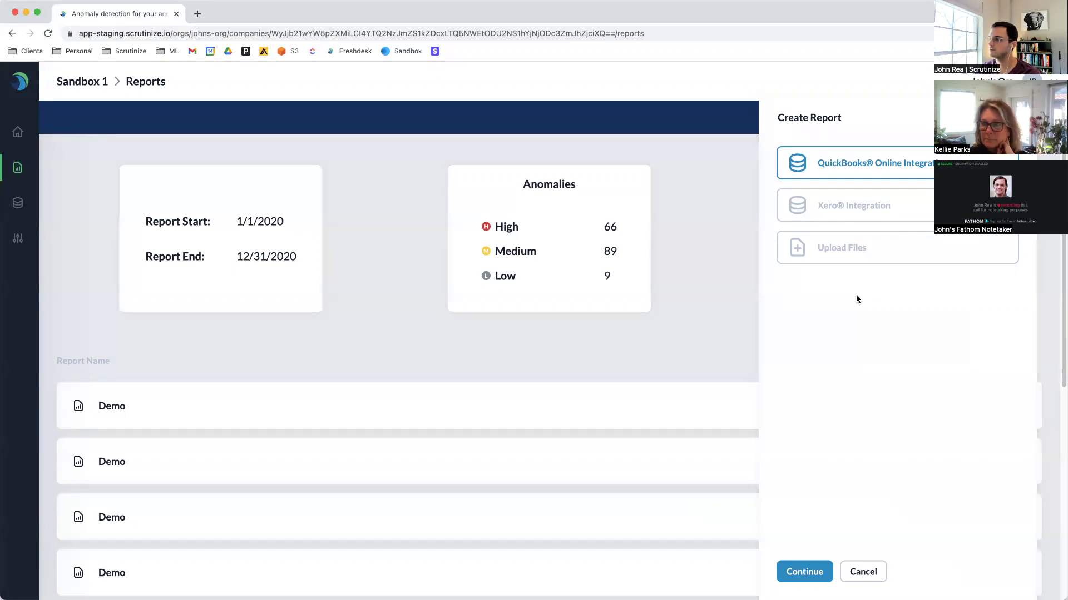
Check the QuickBooks options offered for uploaded files and return to the report source choices.
{"action": "left_click", "coordinate": [842, 254]}
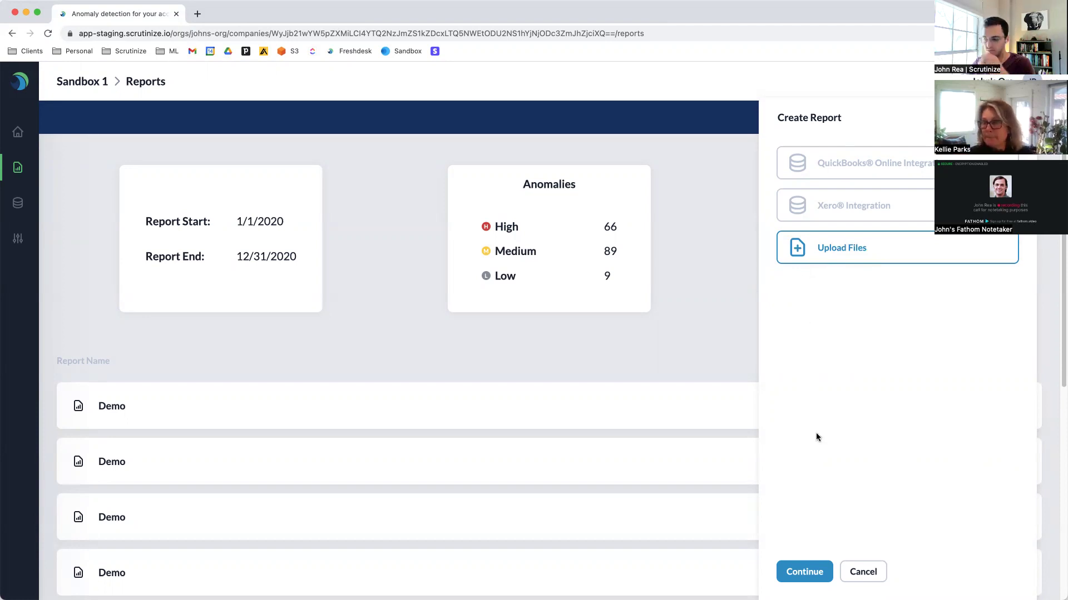
{"action": "left_click", "coordinate": [804, 572]}
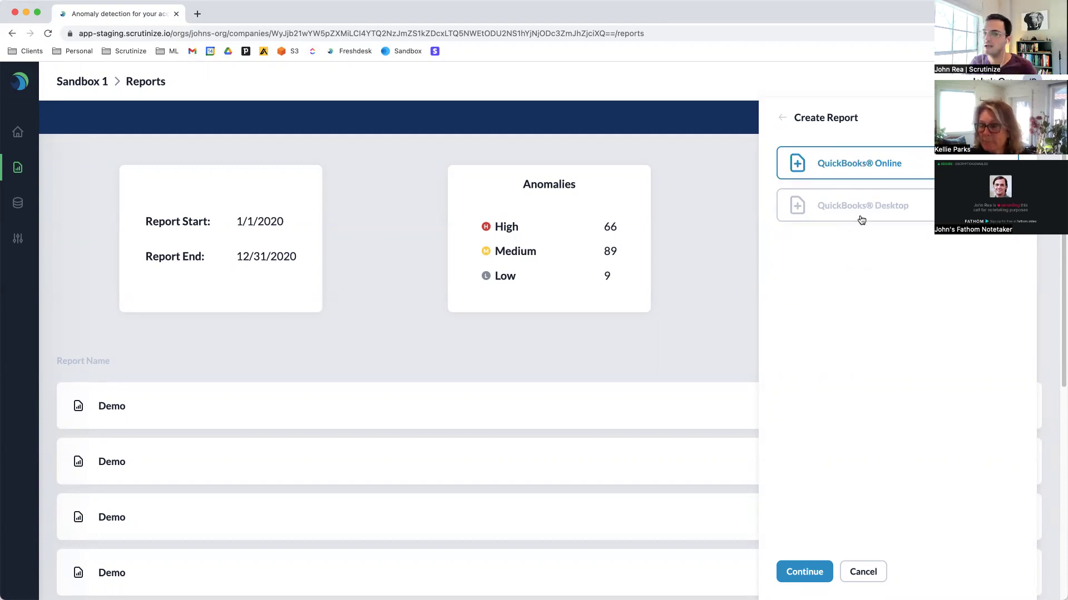
{"action": "left_click", "coordinate": [784, 119]}
Choose the QuickBooks Online integration as the report source and proceed to the template settings.
{"action": "left_click", "coordinate": [871, 162]}
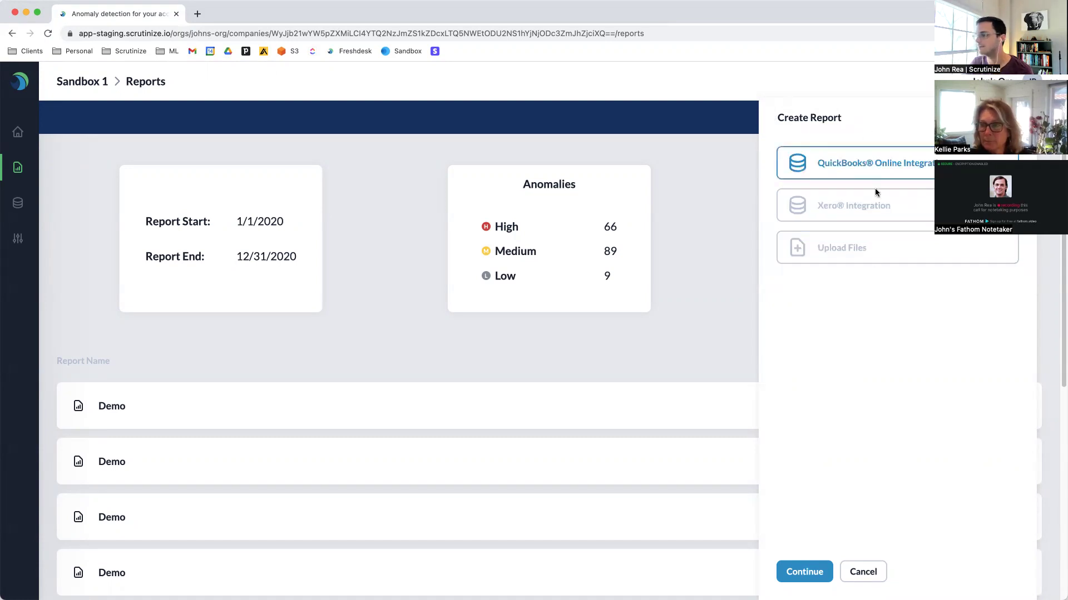
{"action": "left_click", "coordinate": [790, 578]}
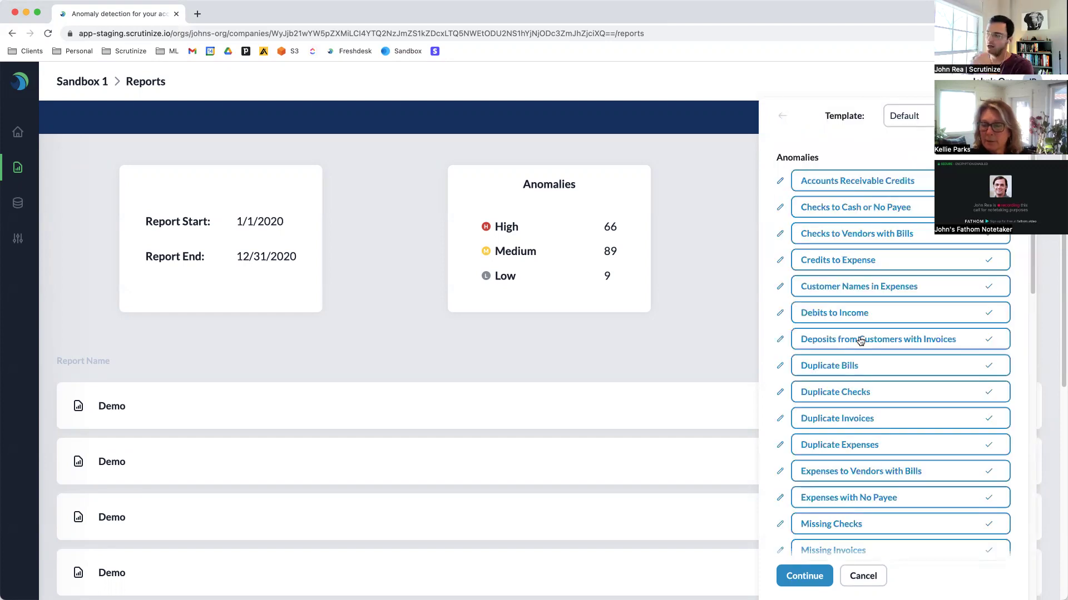
Examine the anomaly checks, financial reports and other items included in the Default template.
{"action": "scroll", "coordinate": [861, 341], "scroll_direction": "down", "scroll_amount": 1}
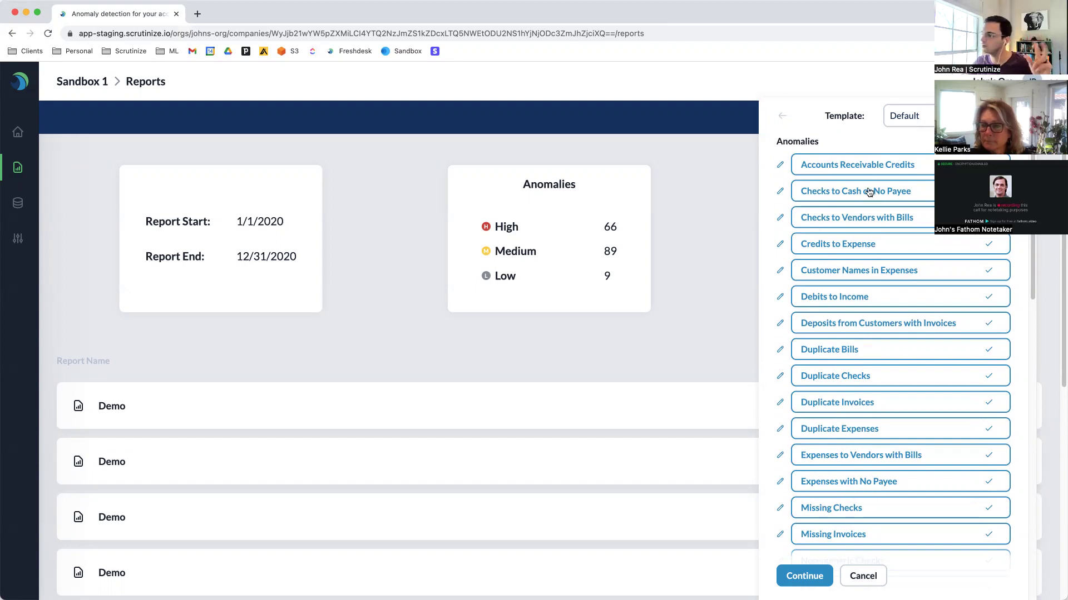
{"action": "scroll", "coordinate": [863, 233], "scroll_direction": "down", "scroll_amount": 8}
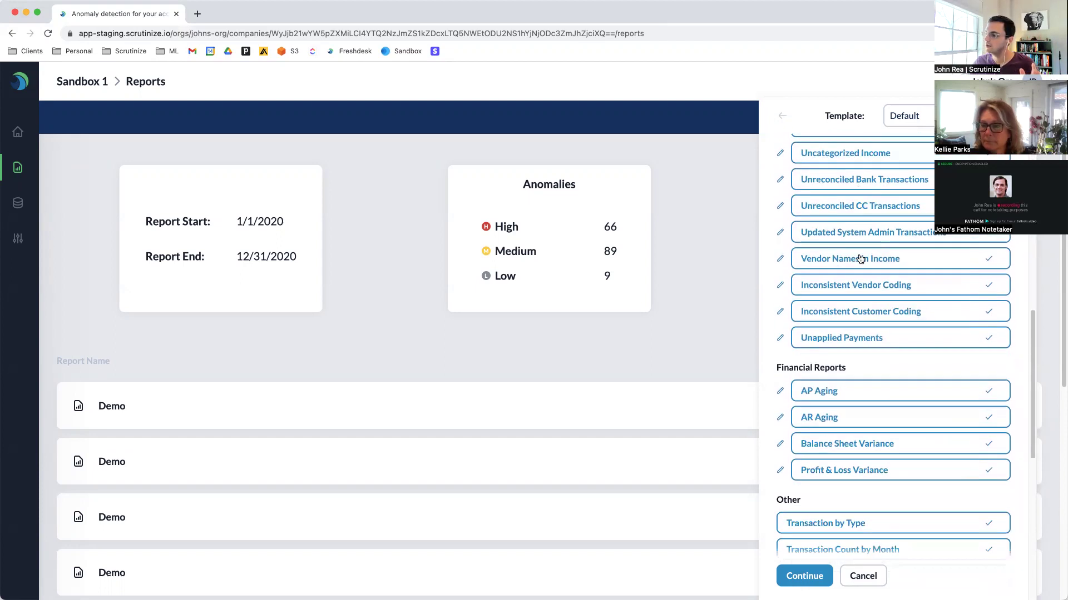
{"action": "scroll", "coordinate": [860, 259], "scroll_direction": "down", "scroll_amount": 2}
{"action": "scroll", "coordinate": [848, 347], "scroll_direction": "down", "scroll_amount": 3}
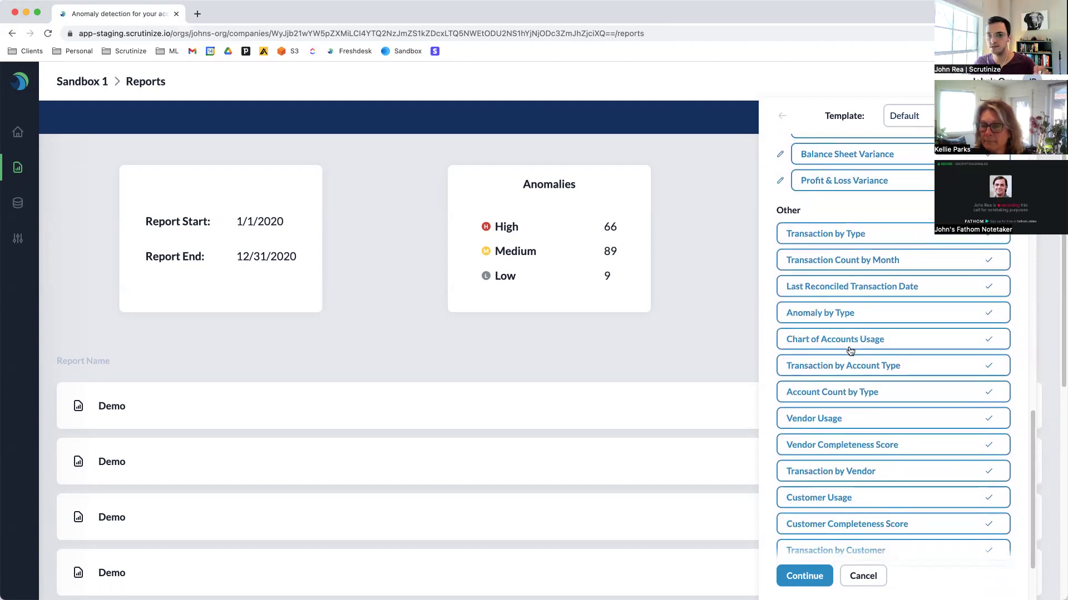
{"action": "scroll", "coordinate": [849, 350], "scroll_direction": "up", "scroll_amount": 12}
{"action": "scroll", "coordinate": [850, 348], "scroll_direction": "up", "scroll_amount": 2}
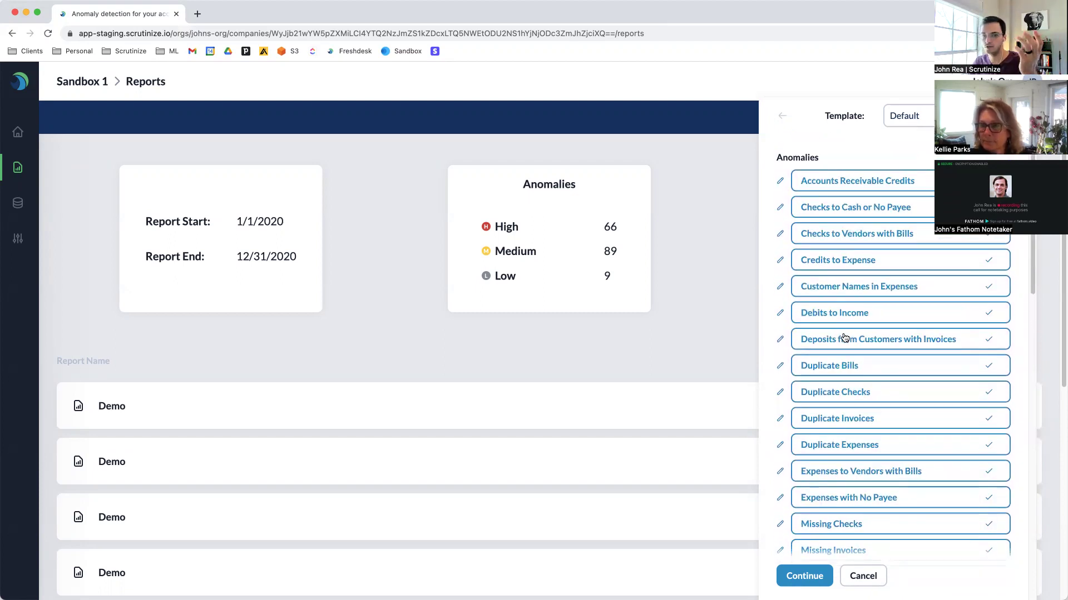
Exclude Debits to Income, Customer Names in Expenses and Credits to Expense from the template, and include all three again.
{"action": "left_click", "coordinate": [834, 313]}
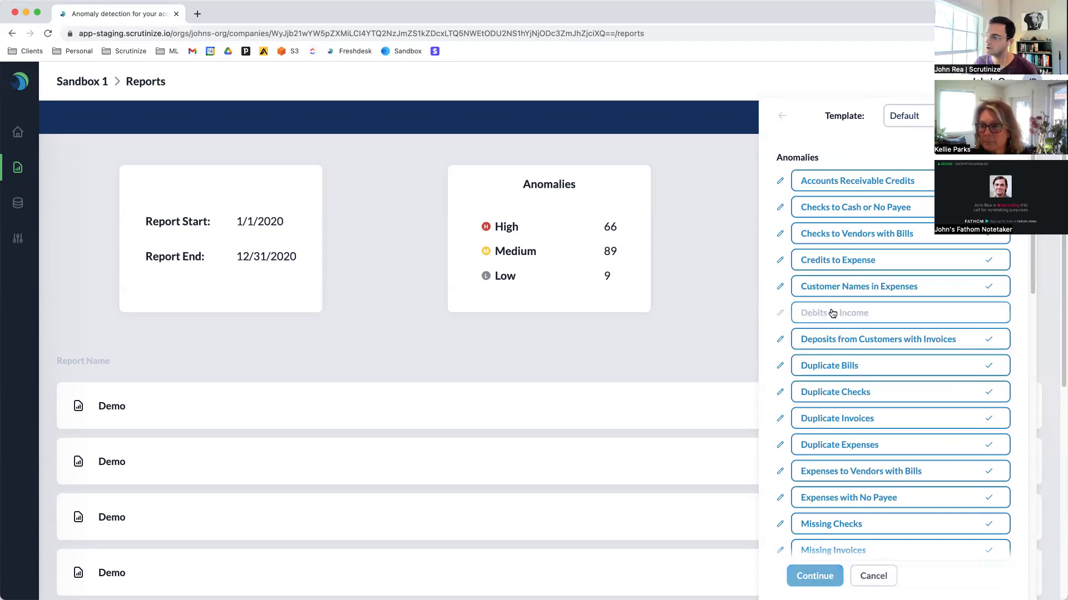
{"action": "left_click", "coordinate": [825, 288]}
{"action": "left_click", "coordinate": [825, 271]}
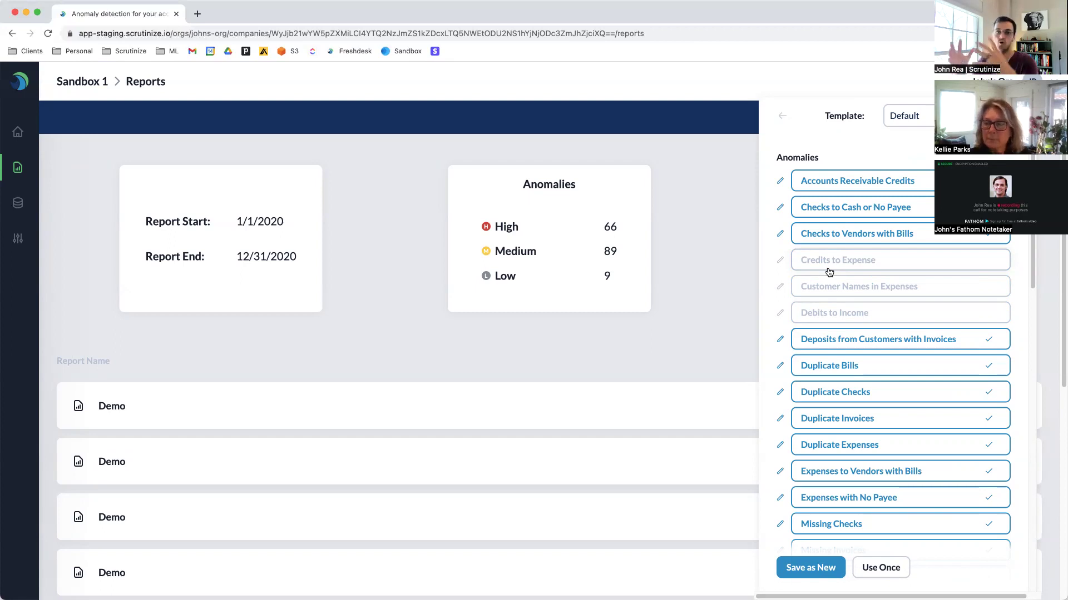
{"action": "left_click", "coordinate": [831, 269]}
{"action": "left_click", "coordinate": [824, 285]}
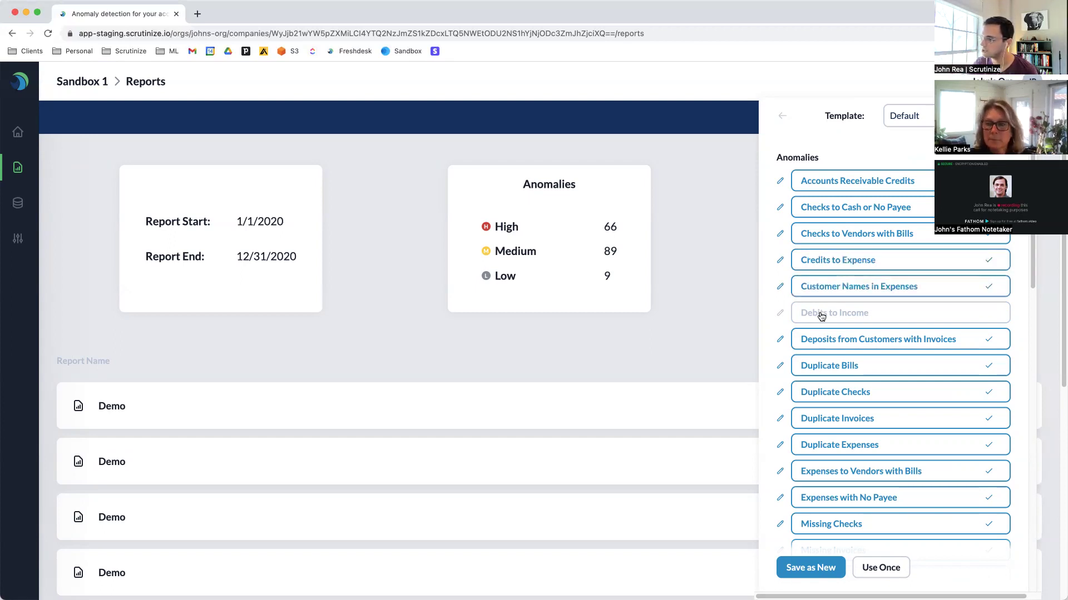
{"action": "left_click", "coordinate": [817, 312]}
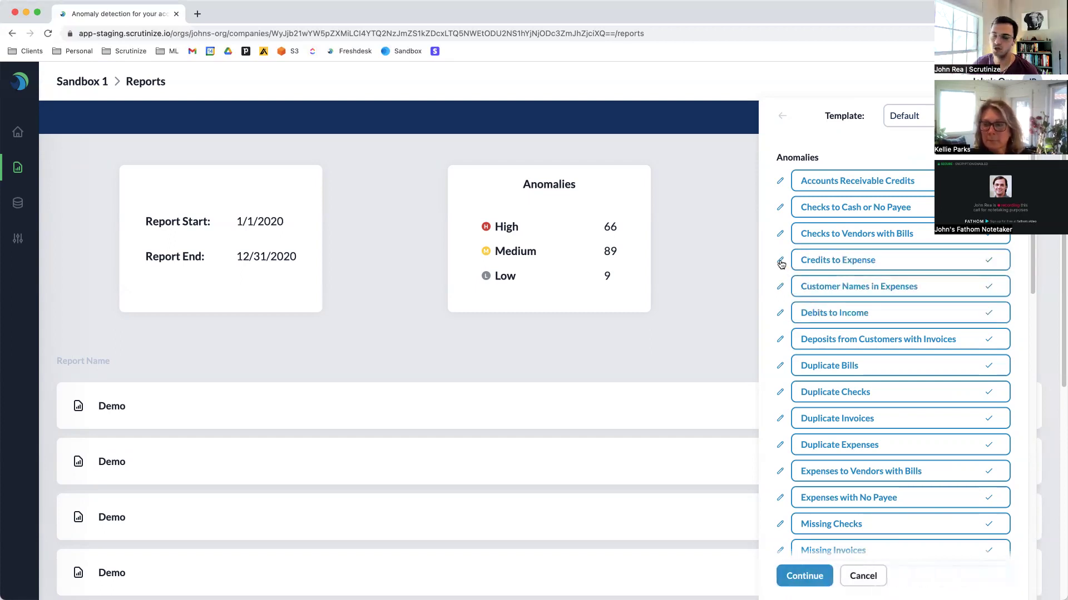
Try an amount of 100 in the Credits to Expense settings and discard the edit.
{"action": "left_click", "coordinate": [780, 263]}
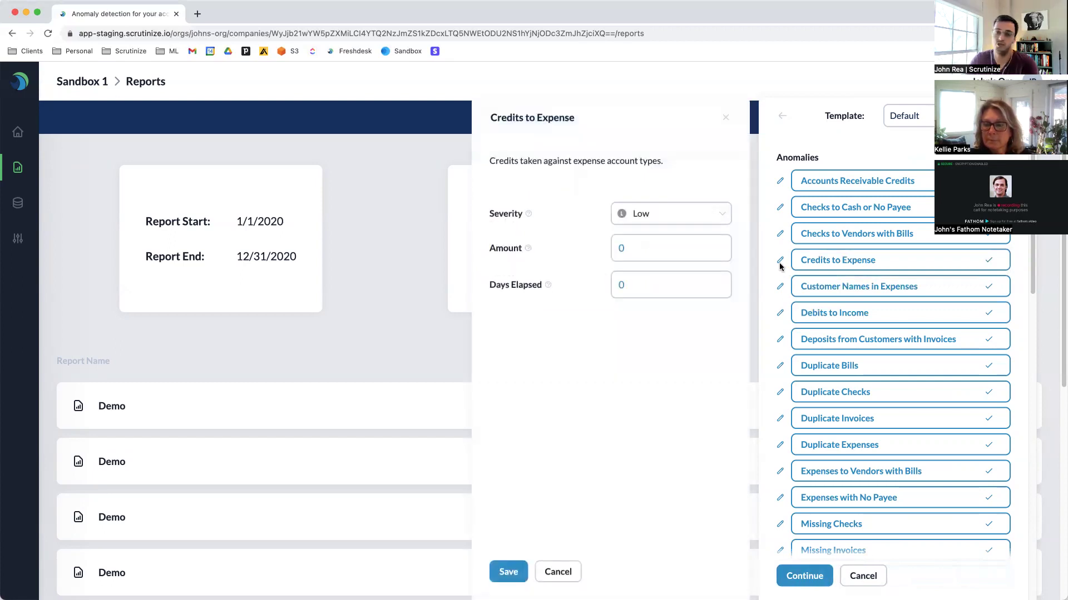
{"action": "left_click", "coordinate": [623, 249]}
{"action": "type", "text": "100"}
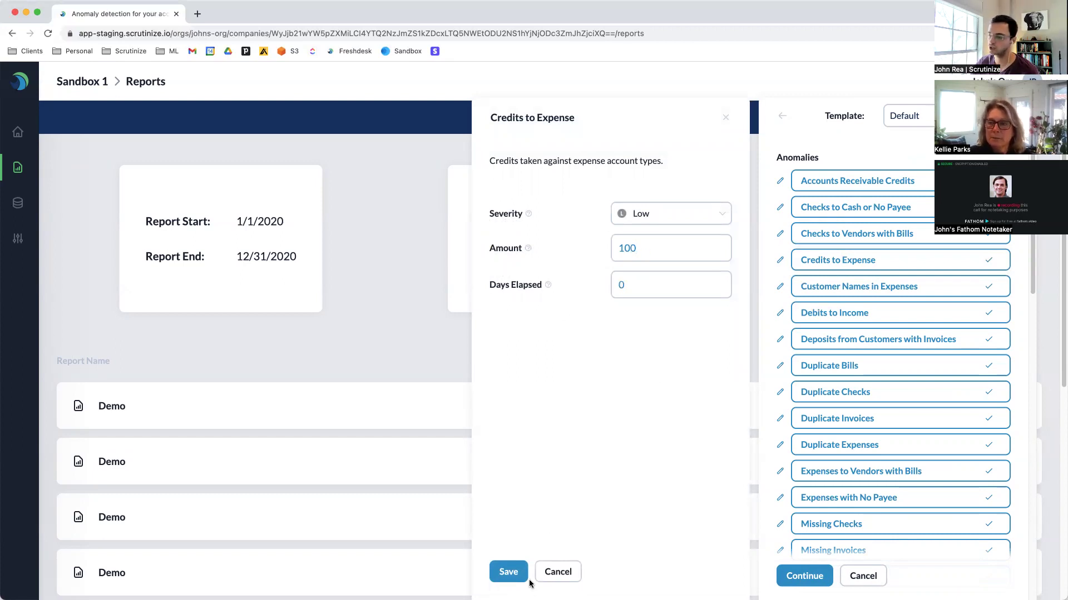
{"action": "left_click", "coordinate": [567, 575]}
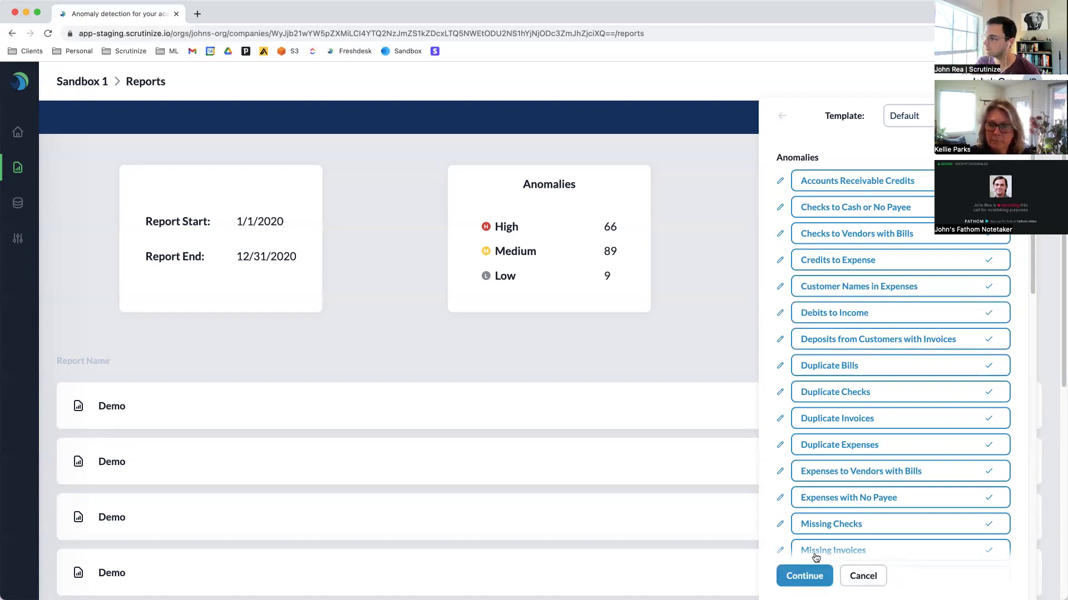
Accept the Default template and set the report period's start date to 01/01/2020.
{"action": "scroll", "coordinate": [845, 486], "scroll_direction": "down", "scroll_amount": 3}
{"action": "scroll", "coordinate": [845, 486], "scroll_direction": "down", "scroll_amount": 2}
{"action": "scroll", "coordinate": [845, 485], "scroll_direction": "up", "scroll_amount": 5}
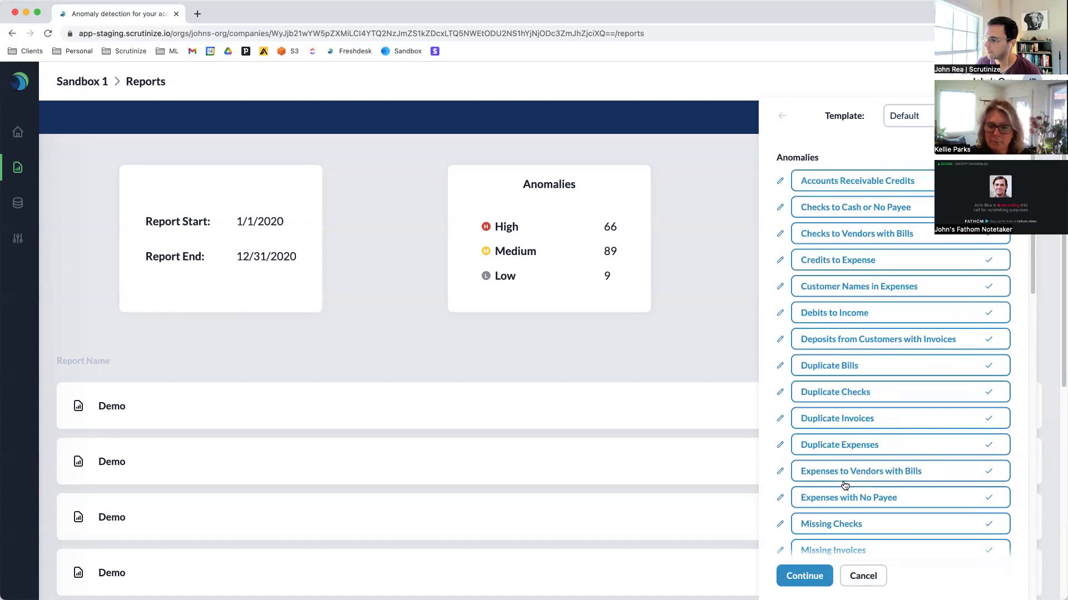
{"action": "left_click", "coordinate": [816, 578]}
{"action": "left_click", "coordinate": [863, 221]}
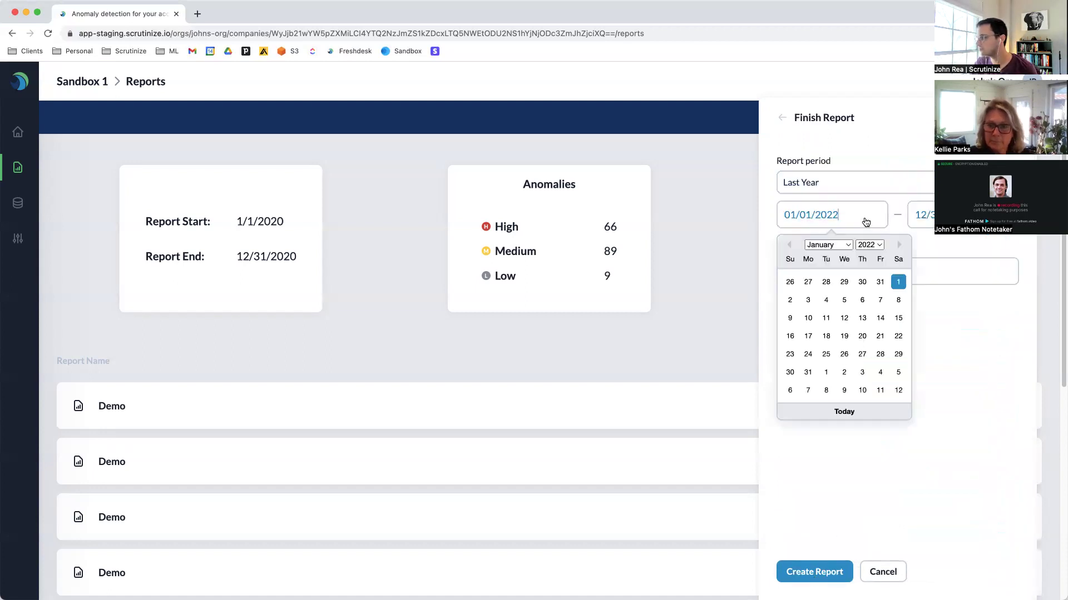
{"action": "left_click", "coordinate": [872, 245]}
{"action": "left_click", "coordinate": [873, 221]}
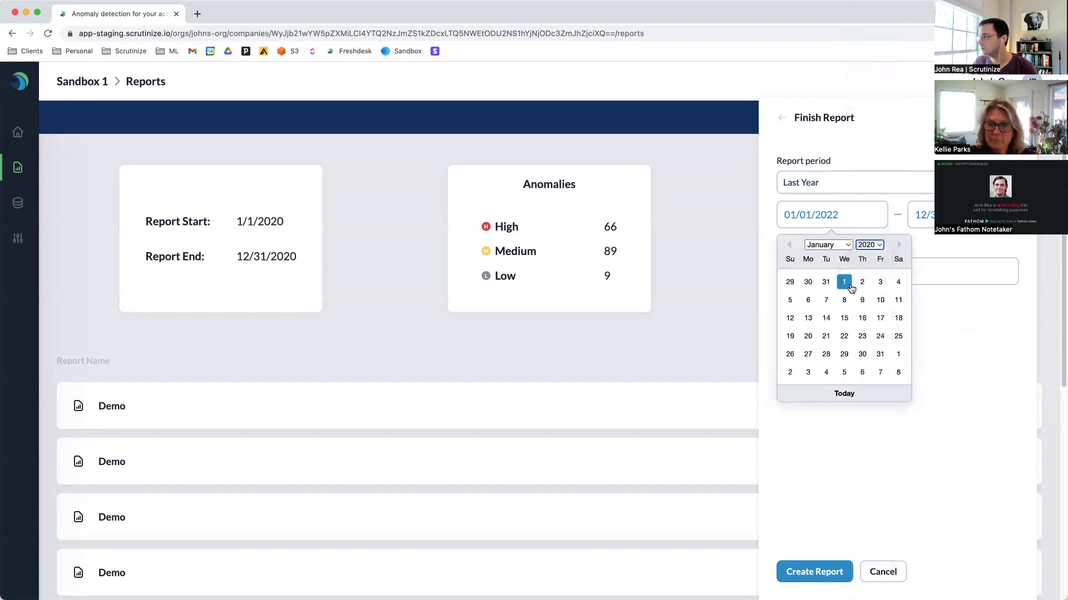
{"action": "left_click", "coordinate": [843, 282]}
Set the report period's end date to 12/31/2020.
{"action": "left_click", "coordinate": [921, 216]}
{"action": "left_click", "coordinate": [999, 245]}
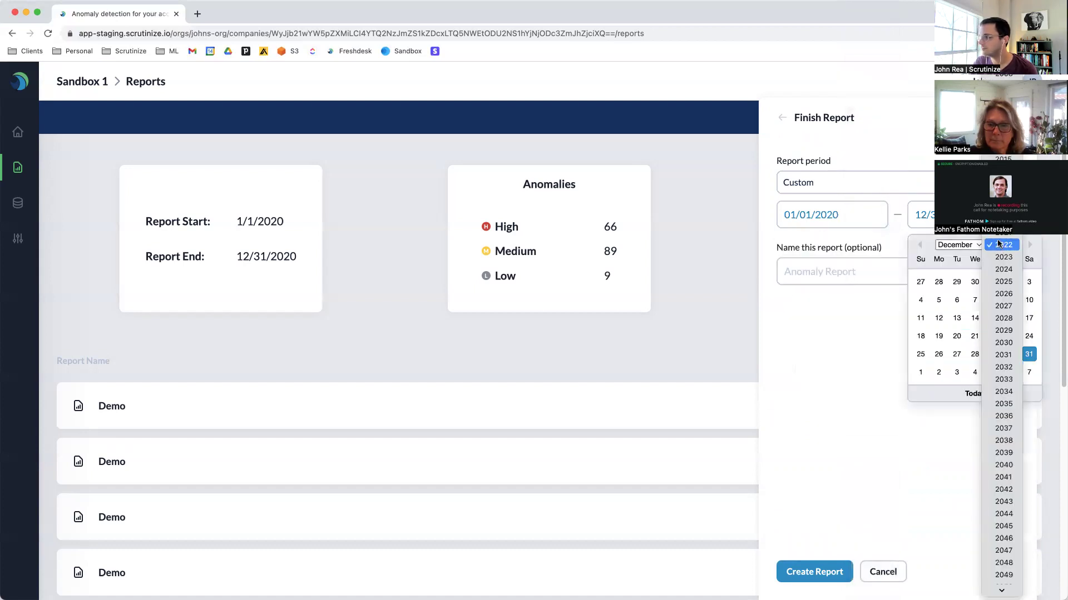
{"action": "left_click", "coordinate": [1004, 220]}
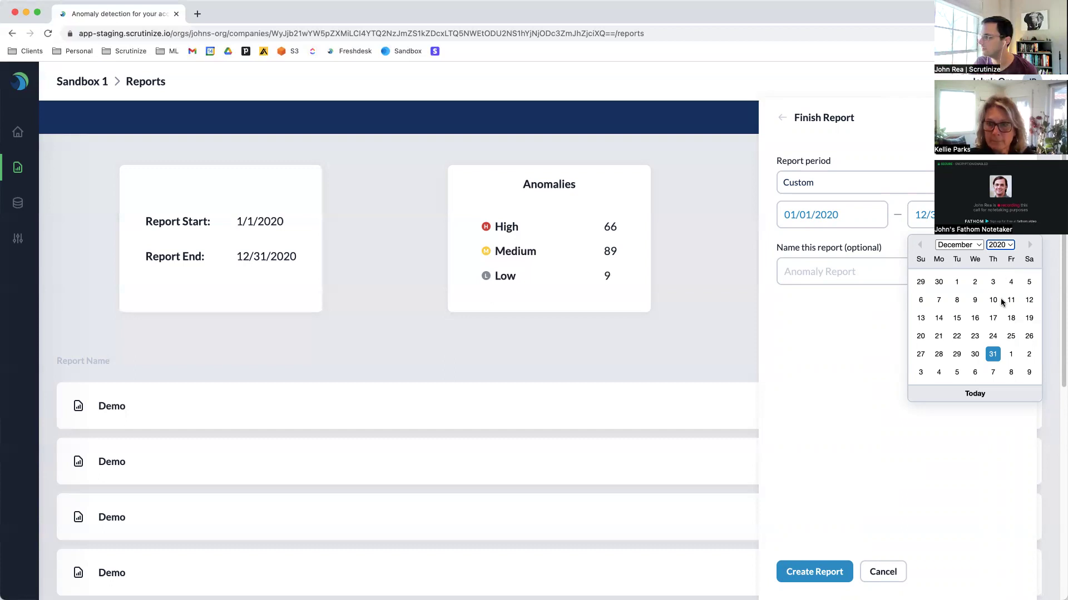
{"action": "left_click", "coordinate": [994, 356]}
Name the report Demo and create it.
{"action": "left_click", "coordinate": [869, 274]}
{"action": "type", "text": "Demo"}
{"action": "left_click", "coordinate": [811, 571]}
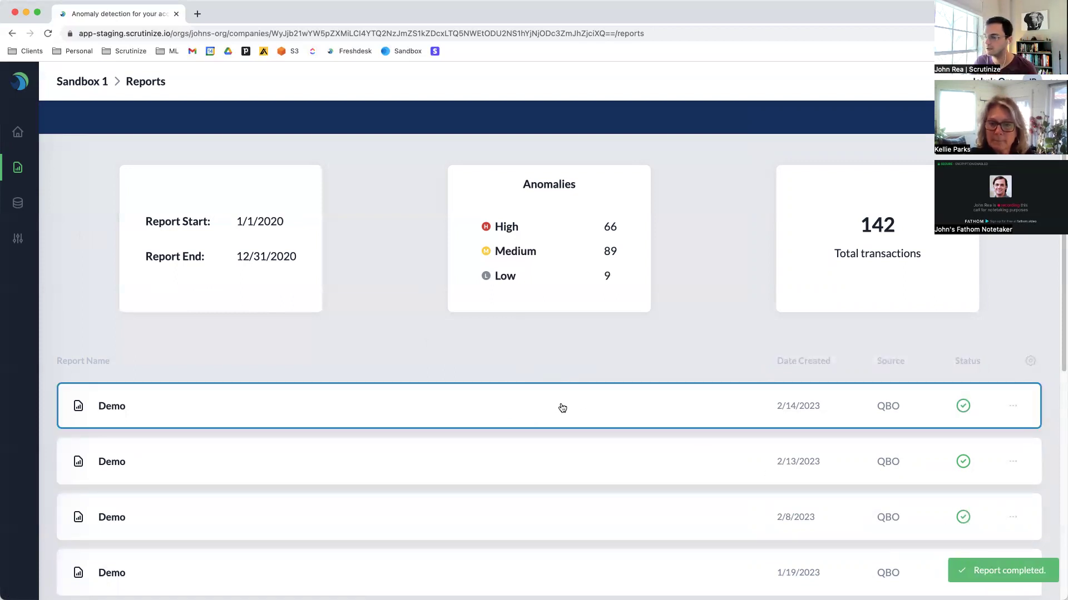
Open the Demo report created on 2/13/2023 and look through its transactions for review.
{"action": "left_click", "coordinate": [497, 450]}
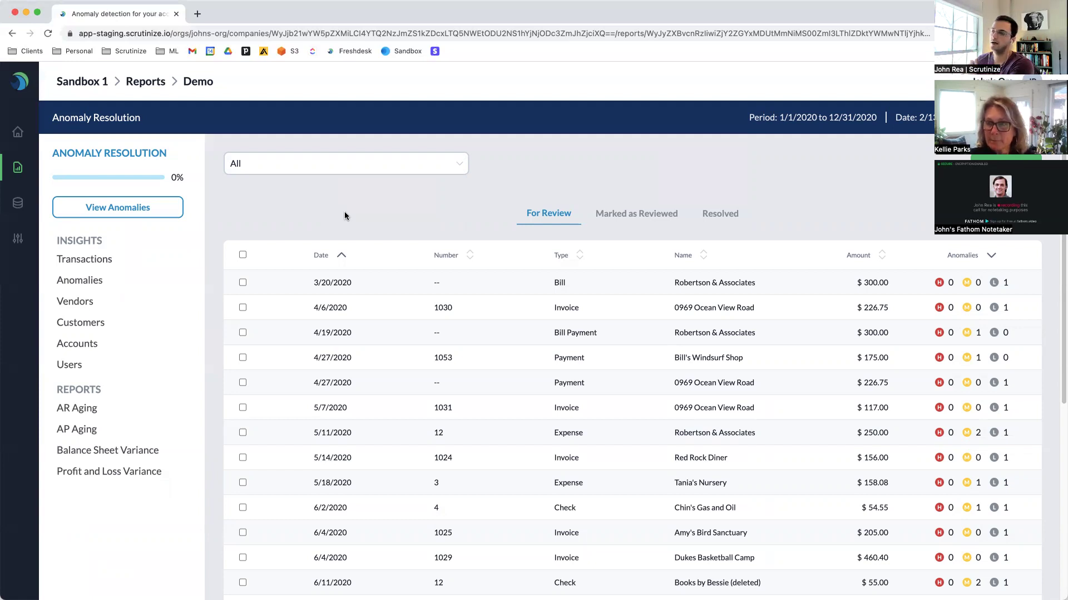
{"action": "scroll", "coordinate": [494, 331], "scroll_direction": "down", "scroll_amount": 1}
{"action": "scroll", "coordinate": [494, 330], "scroll_direction": "down", "scroll_amount": 3}
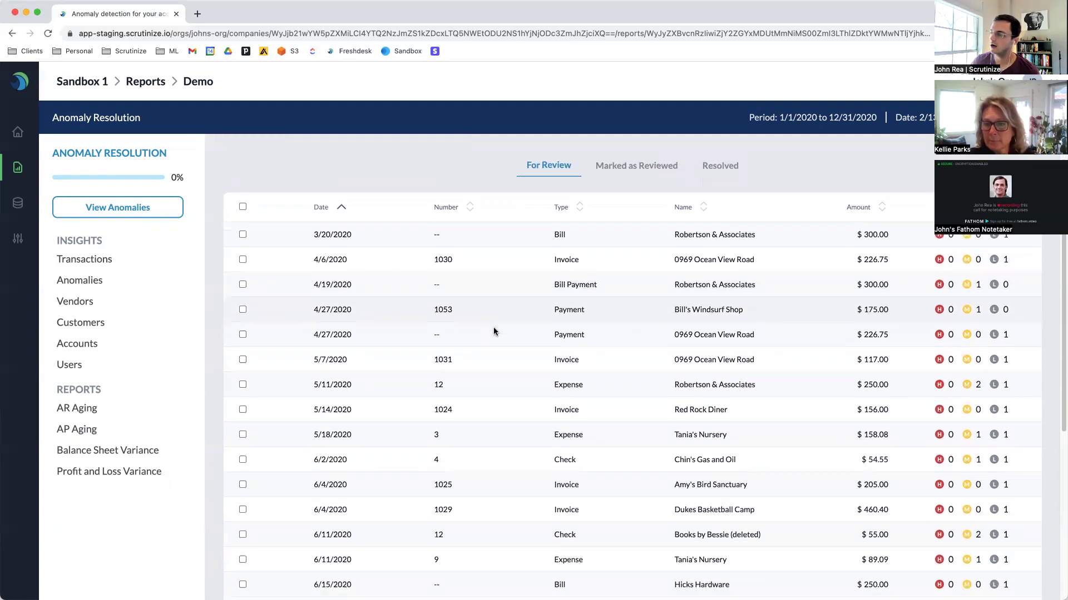
{"action": "scroll", "coordinate": [493, 333], "scroll_direction": "up", "scroll_amount": 3}
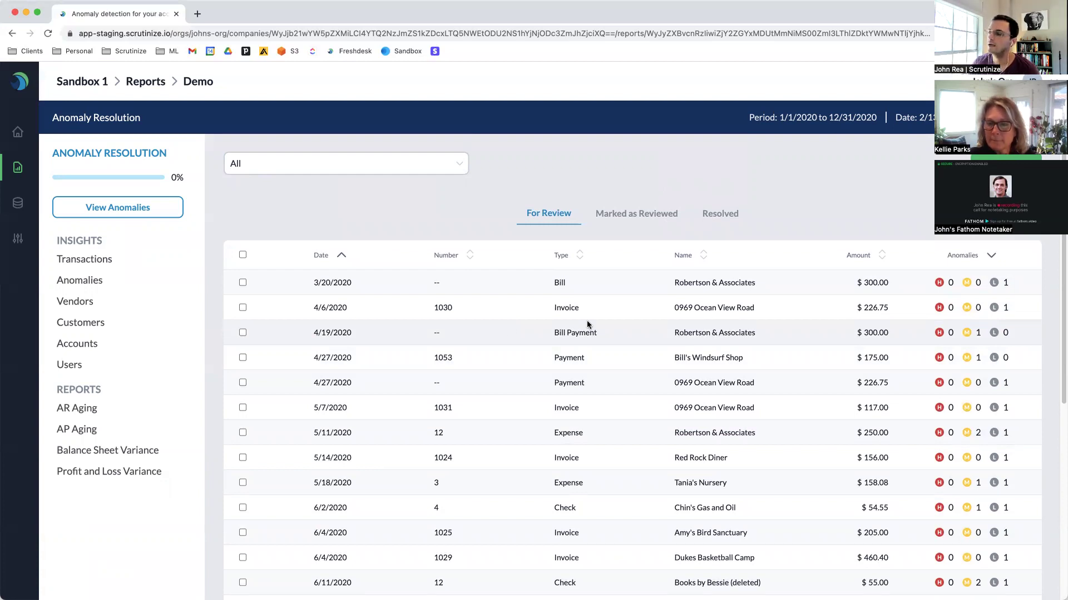
Check the low-severity anomalies of the first two transactions and open the full details of the 3/20/2020 Robertson & Associates bill.
{"action": "mouse_move", "coordinate": [1003, 281]}
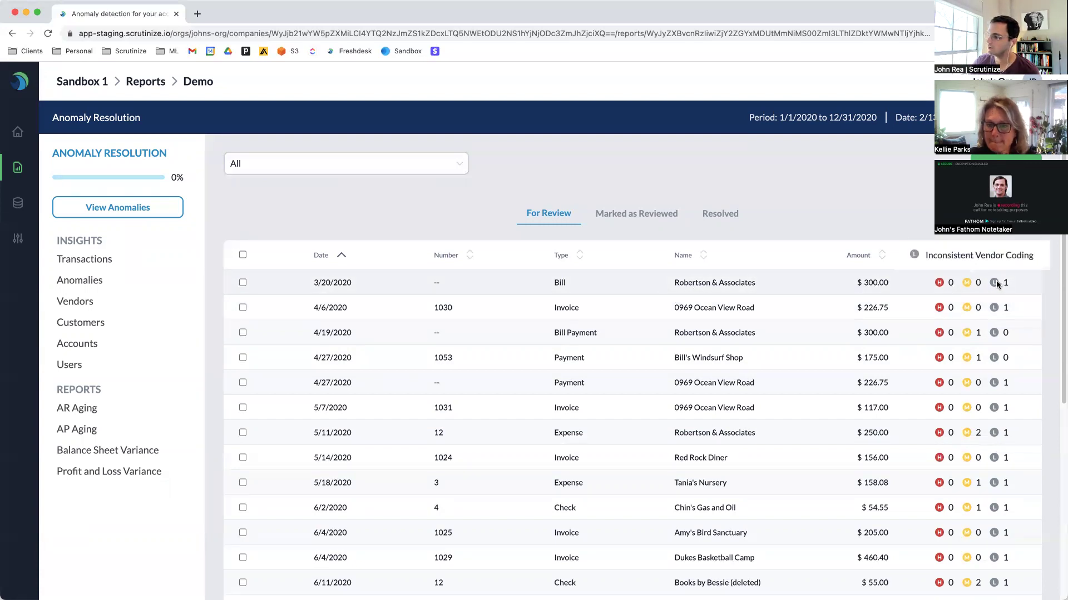
{"action": "mouse_move", "coordinate": [976, 308]}
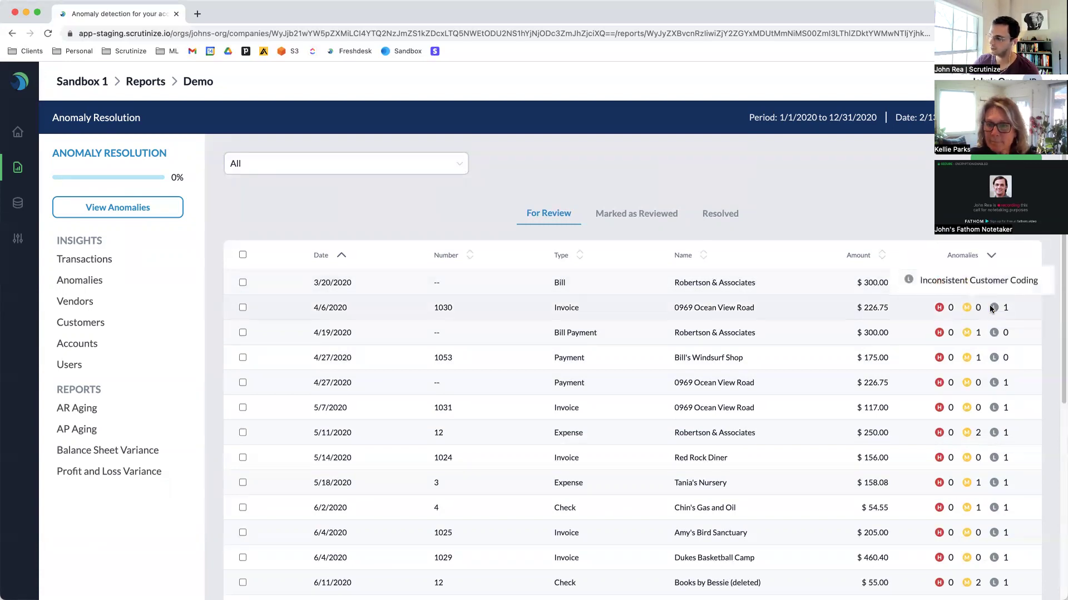
{"action": "left_click", "coordinate": [506, 284]}
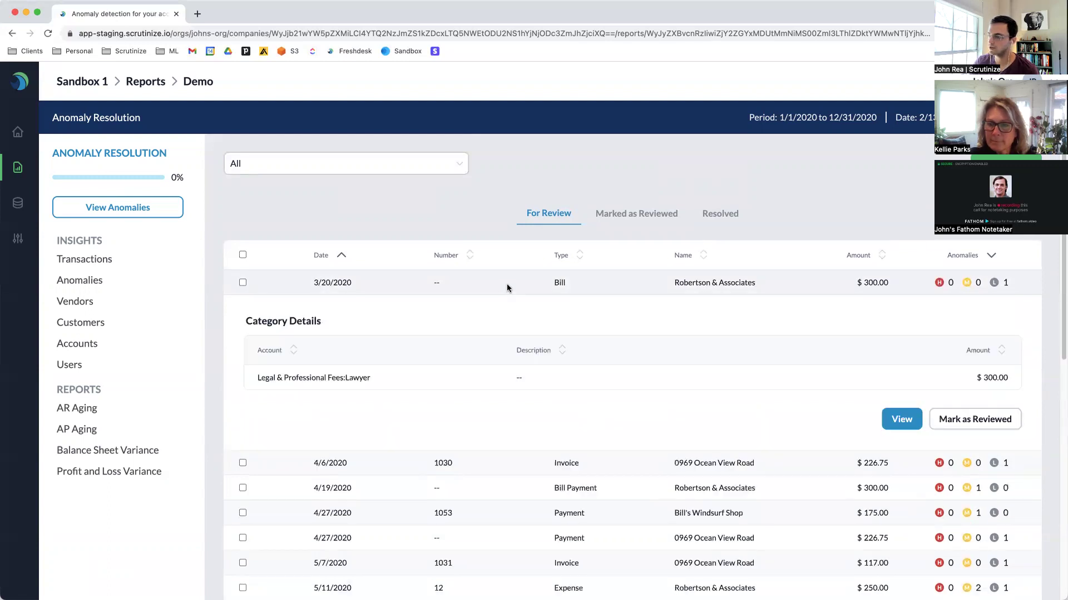
{"action": "left_click", "coordinate": [892, 421]}
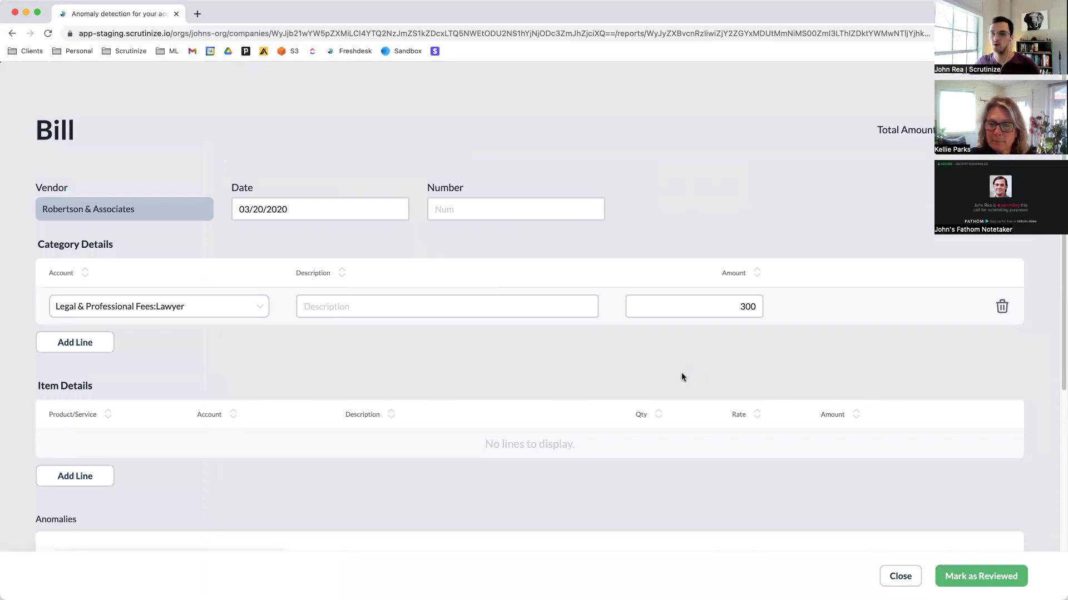
Examine the bill's category line, the explanation of its Inconsistent Vendor Coding anomaly and the related transactions.
{"action": "scroll", "coordinate": [539, 348], "scroll_direction": "down", "scroll_amount": 3}
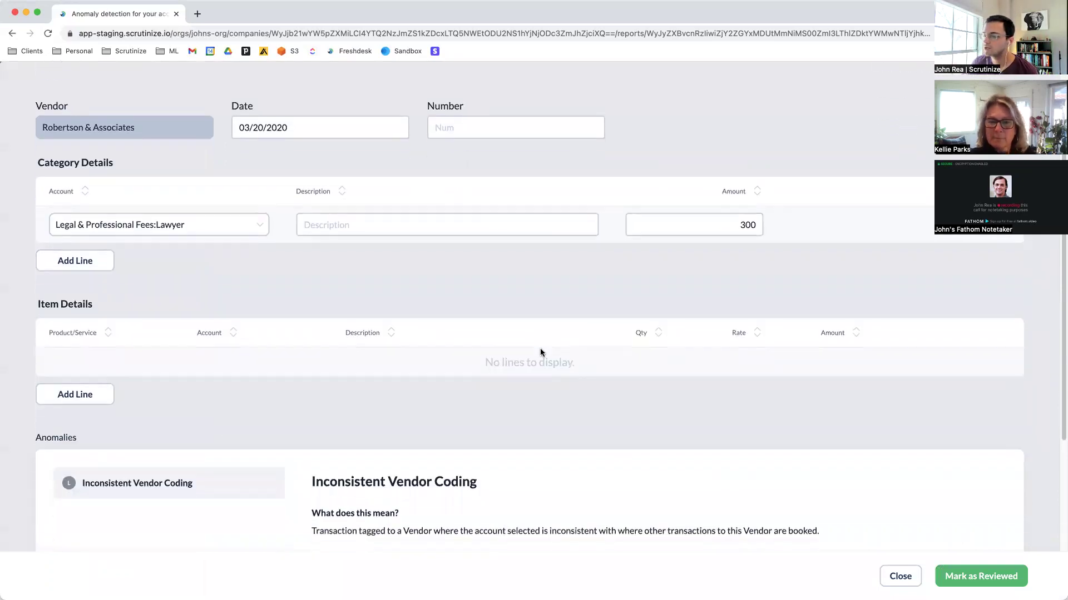
{"action": "scroll", "coordinate": [365, 283], "scroll_direction": "up", "scroll_amount": 3}
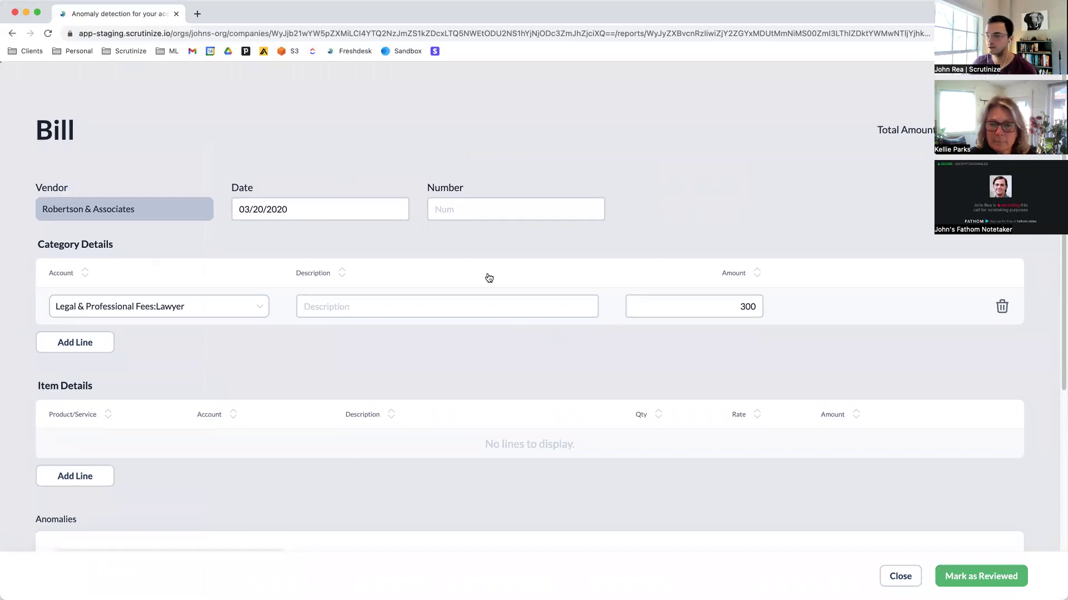
{"action": "scroll", "coordinate": [489, 278], "scroll_direction": "down", "scroll_amount": 7}
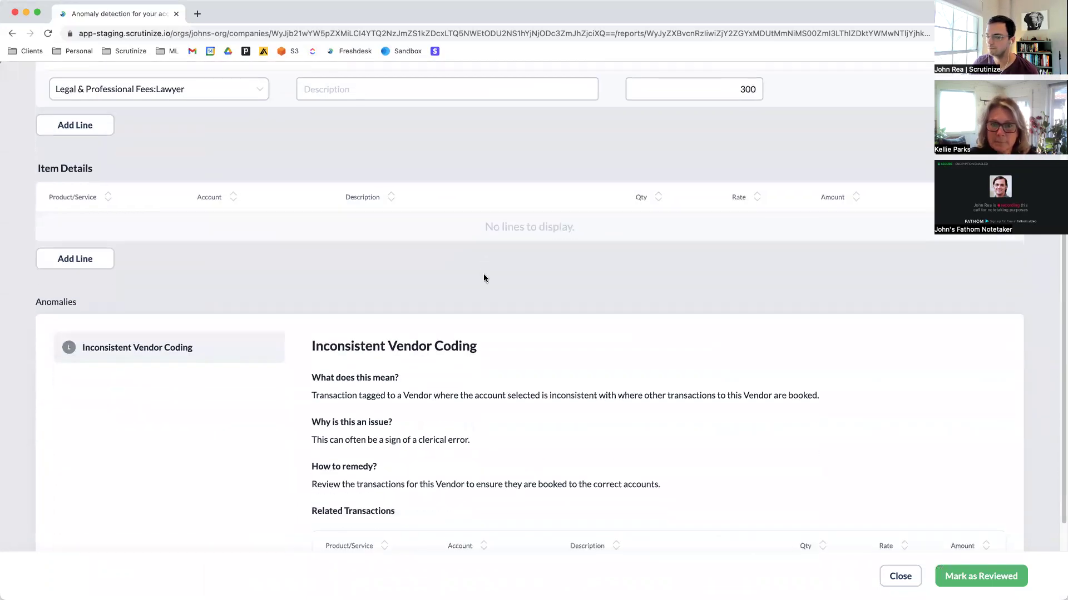
{"action": "scroll", "coordinate": [483, 278], "scroll_direction": "down", "scroll_amount": 4}
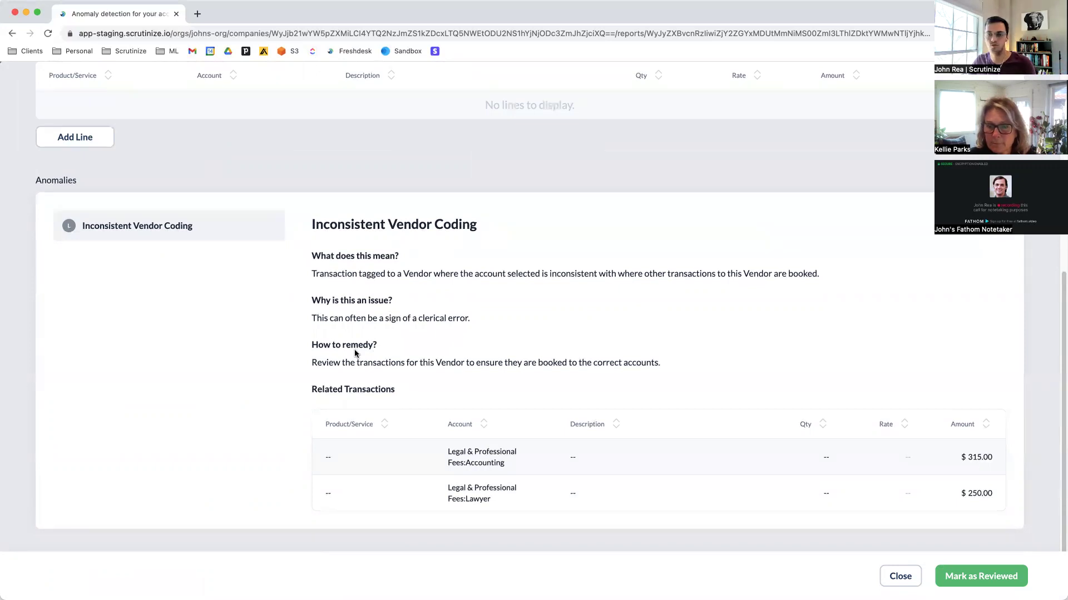
{"action": "scroll", "coordinate": [246, 331], "scroll_direction": "up", "scroll_amount": 1}
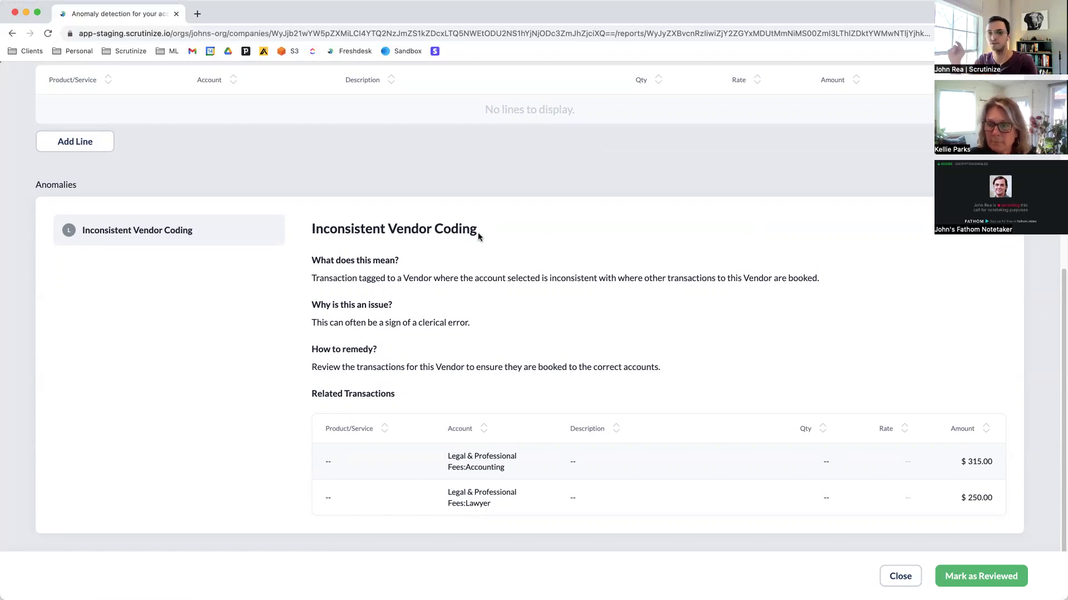
{"action": "scroll", "coordinate": [421, 240], "scroll_direction": "up", "scroll_amount": 1}
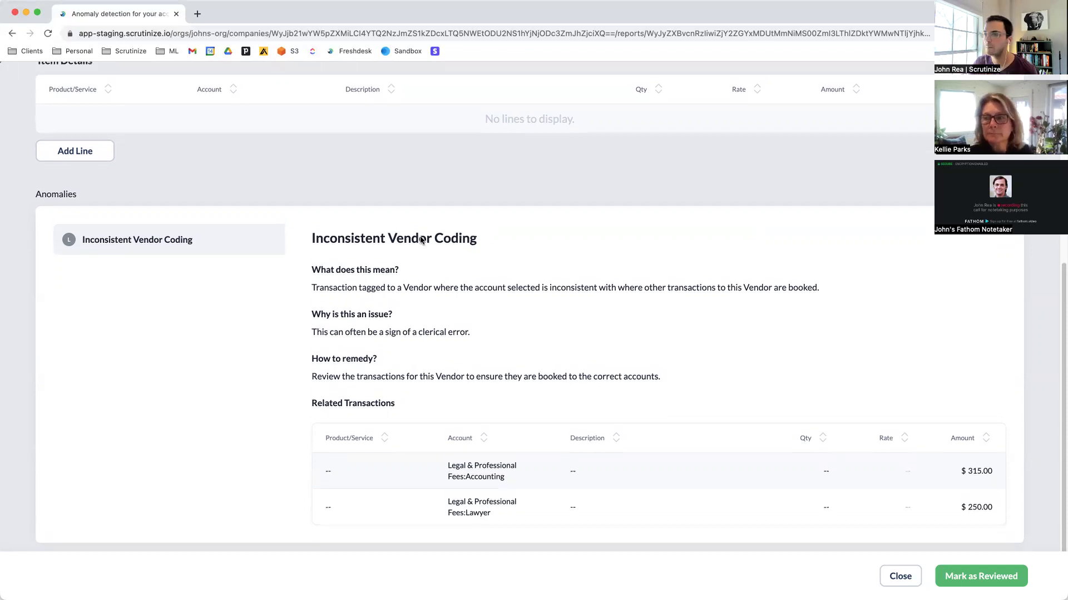
{"action": "scroll", "coordinate": [302, 243], "scroll_direction": "up", "scroll_amount": 8}
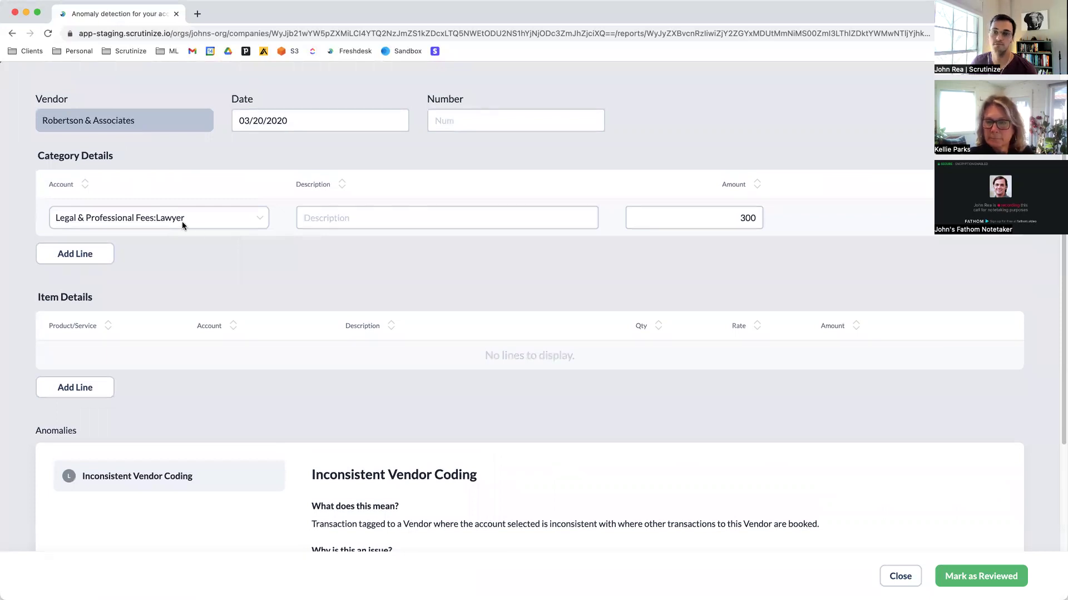
{"action": "scroll", "coordinate": [306, 266], "scroll_direction": "down", "scroll_amount": 6}
{"action": "scroll", "coordinate": [334, 281], "scroll_direction": "down", "scroll_amount": 3}
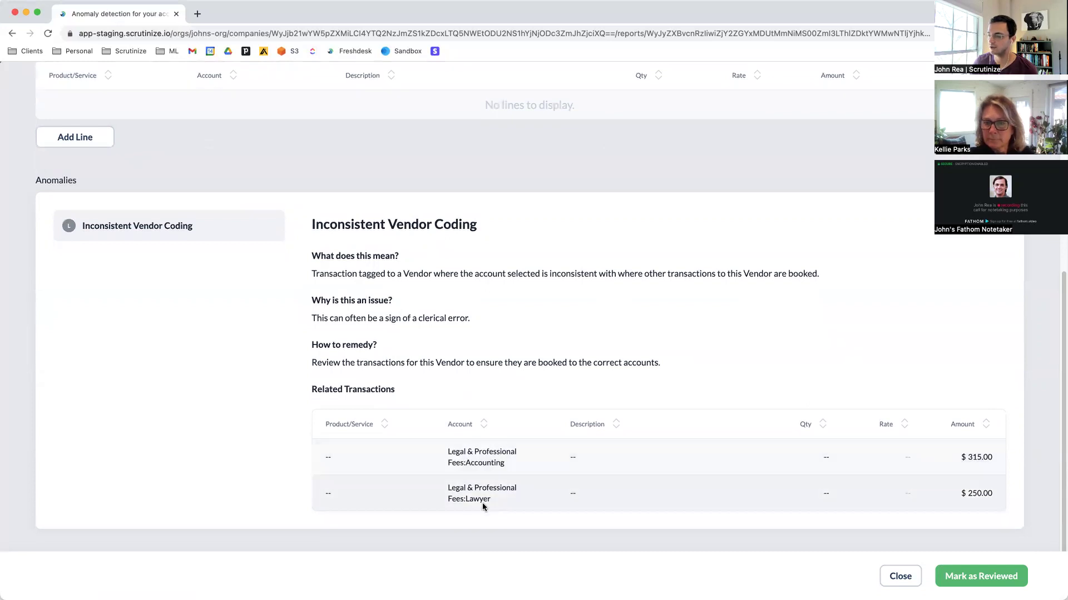
{"action": "scroll", "coordinate": [357, 431], "scroll_direction": "up", "scroll_amount": 1}
{"action": "scroll", "coordinate": [356, 432], "scroll_direction": "up", "scroll_amount": 7}
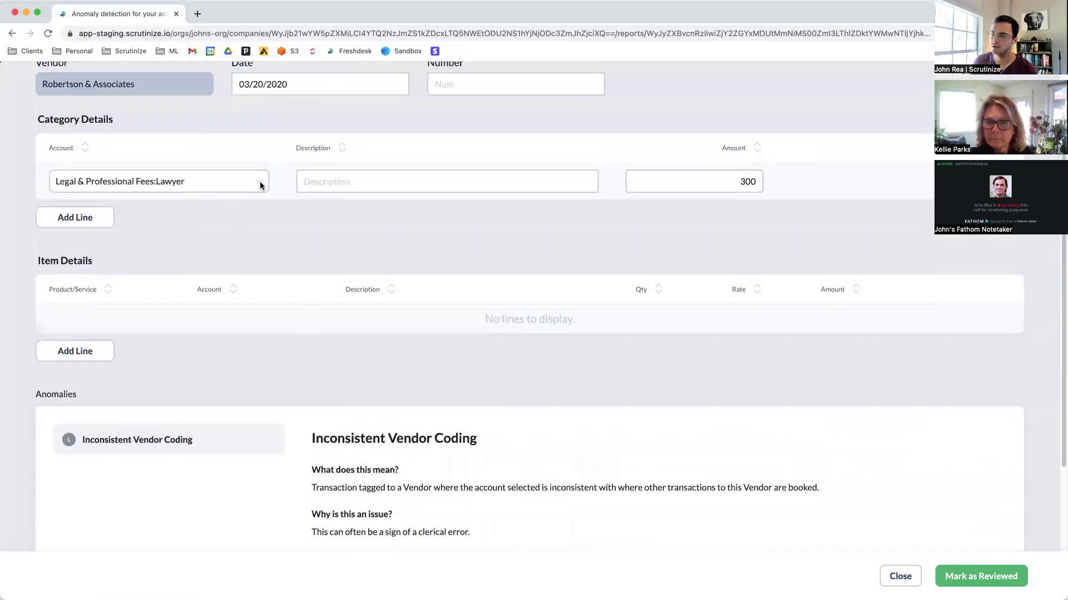
Change the bill's category account to Legal & Professional Fees:Bookkeeper, save the transaction and close it.
{"action": "left_click", "coordinate": [259, 183]}
{"action": "scroll", "coordinate": [185, 285], "scroll_direction": "down", "scroll_amount": 1}
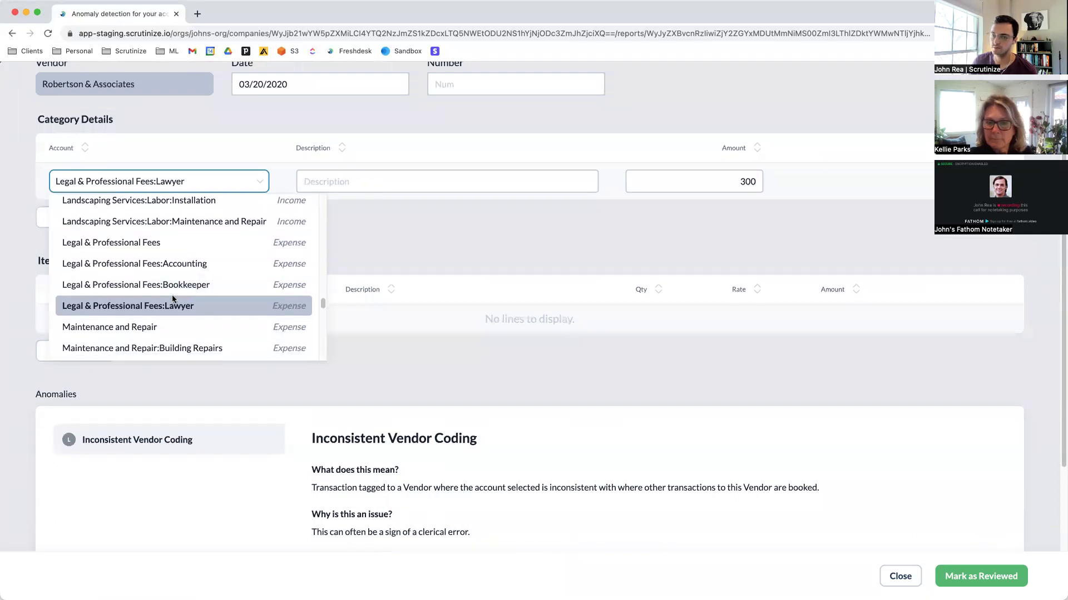
{"action": "left_click", "coordinate": [157, 285]}
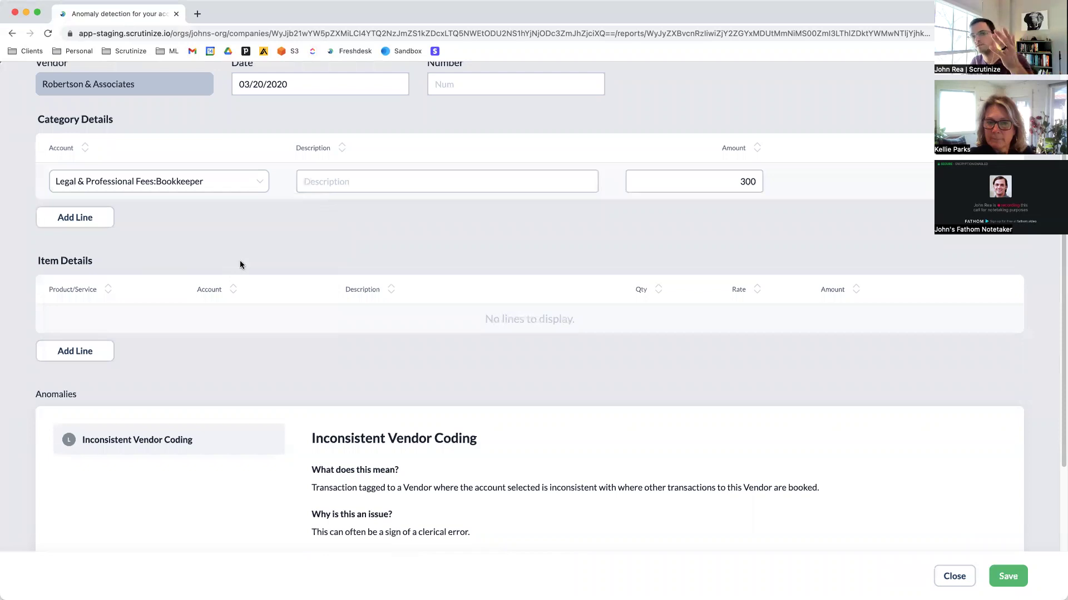
{"action": "left_click", "coordinate": [996, 576]}
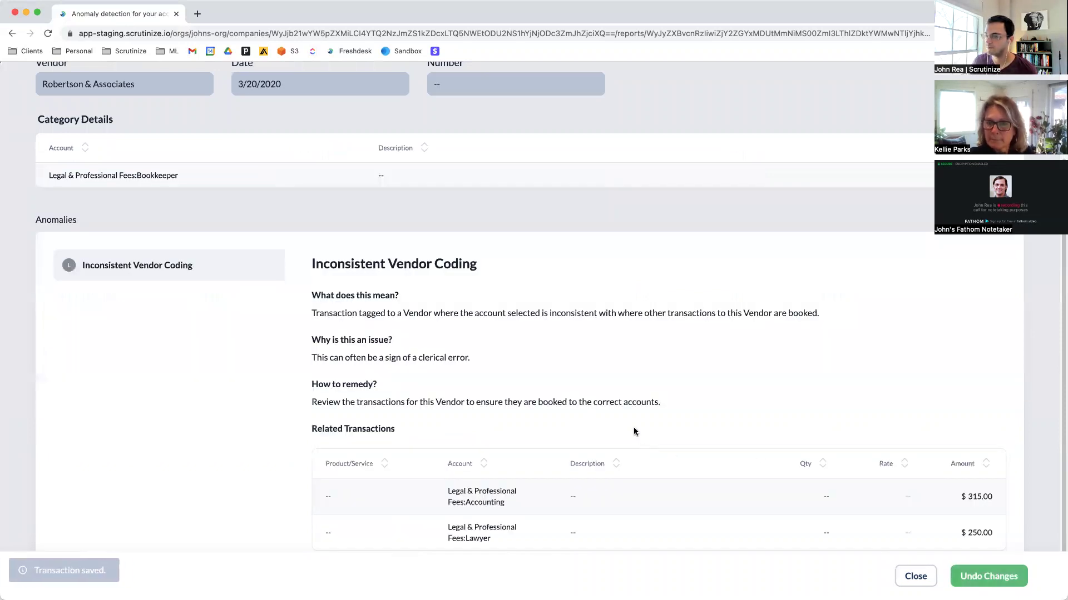
{"action": "scroll", "coordinate": [627, 428], "scroll_direction": "down", "scroll_amount": 2}
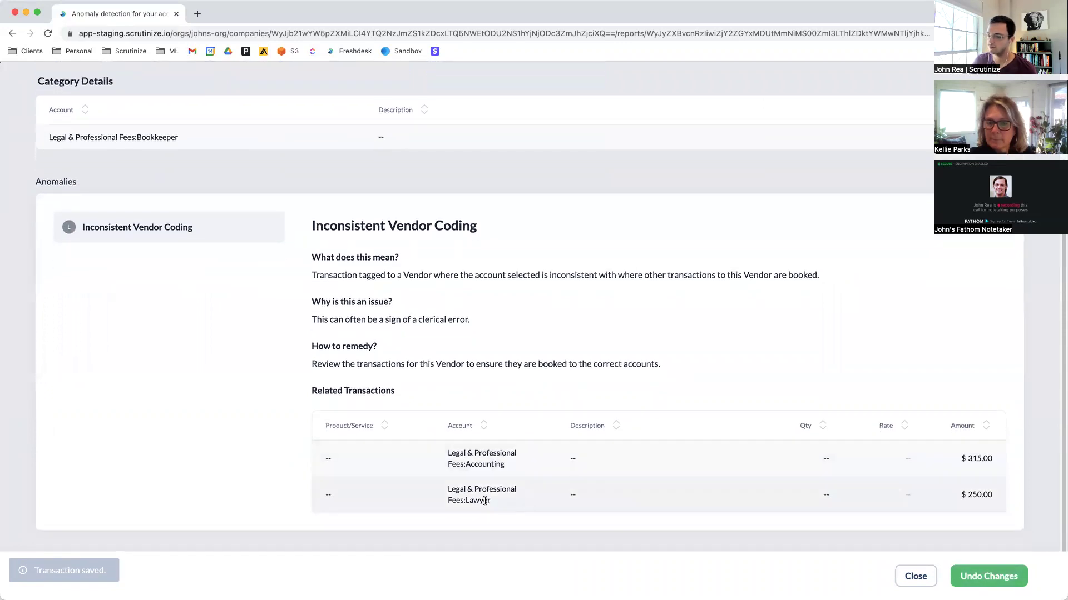
{"action": "key", "text": "Escape"}
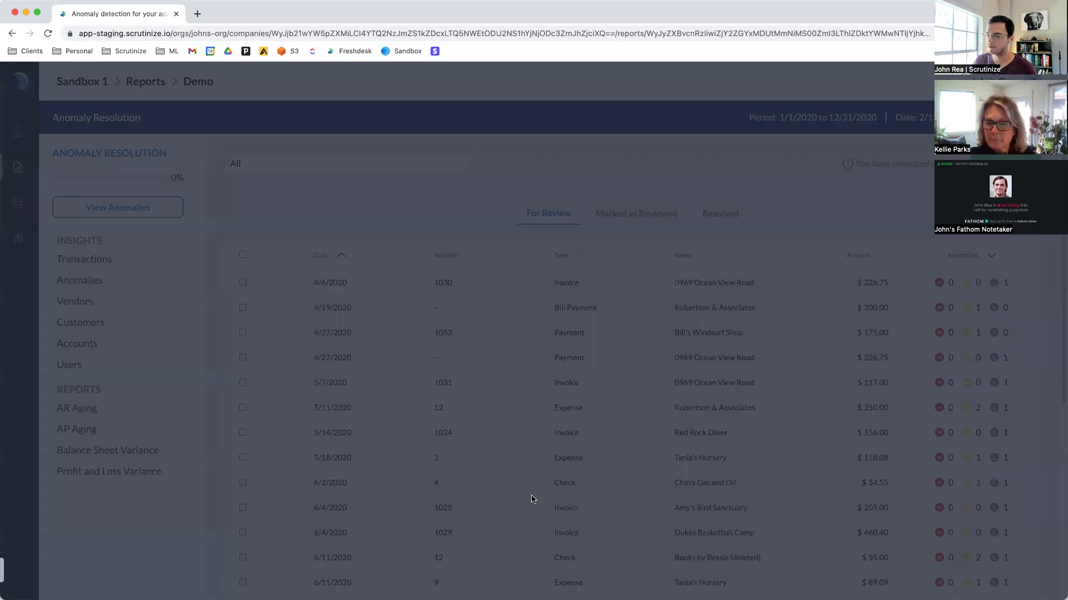
Recode the 5/11/2020 Robertson & Associates expense to Legal & Professional Fees:Bookkeeper, save it and return to the transaction list.
{"action": "left_click", "coordinate": [386, 407]}
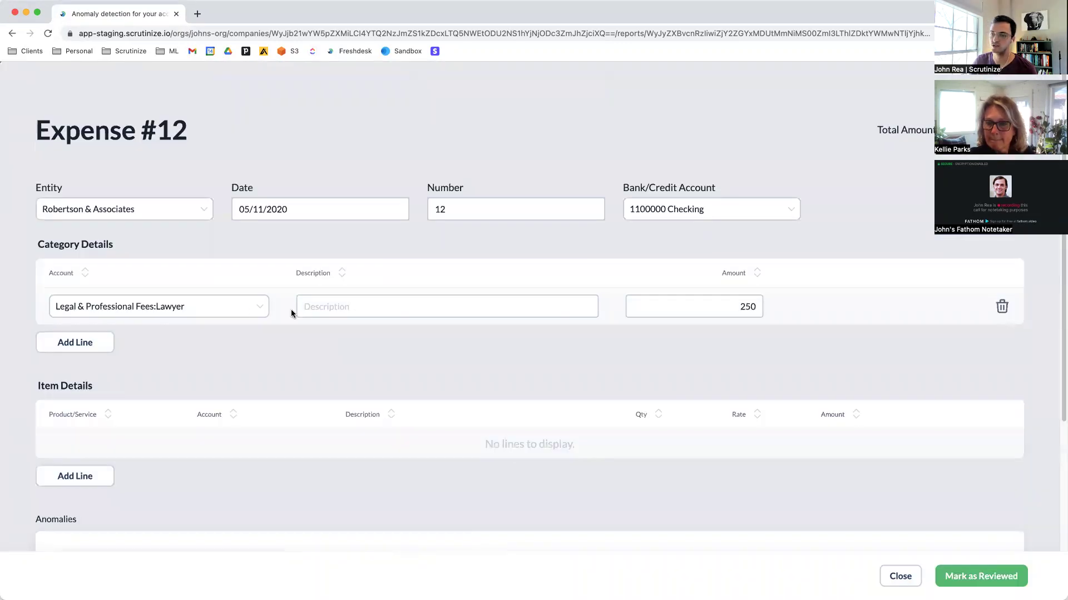
{"action": "left_click", "coordinate": [253, 305]}
{"action": "scroll", "coordinate": [195, 416], "scroll_direction": "down", "scroll_amount": 2}
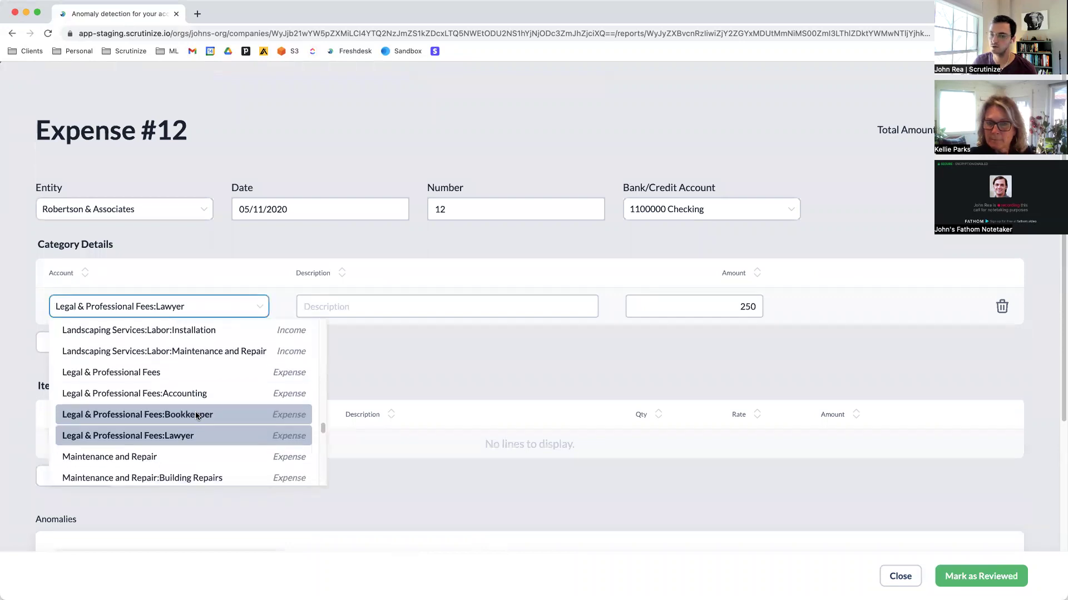
{"action": "left_click", "coordinate": [196, 416]}
{"action": "scroll", "coordinate": [442, 398], "scroll_direction": "down", "scroll_amount": 2}
{"action": "left_click", "coordinate": [1015, 574]}
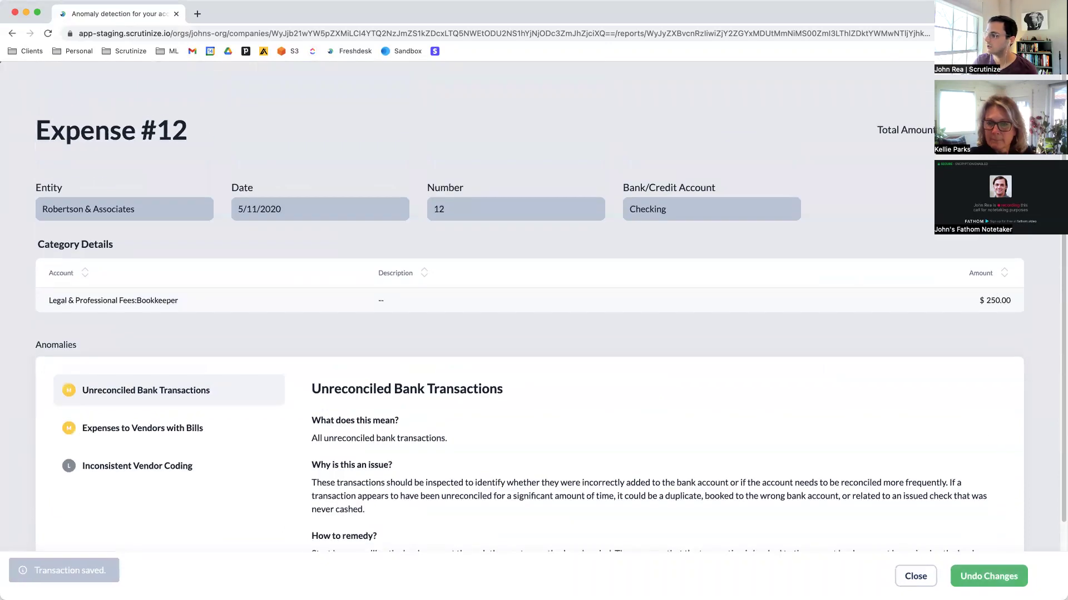
{"action": "left_click", "coordinate": [915, 576]}
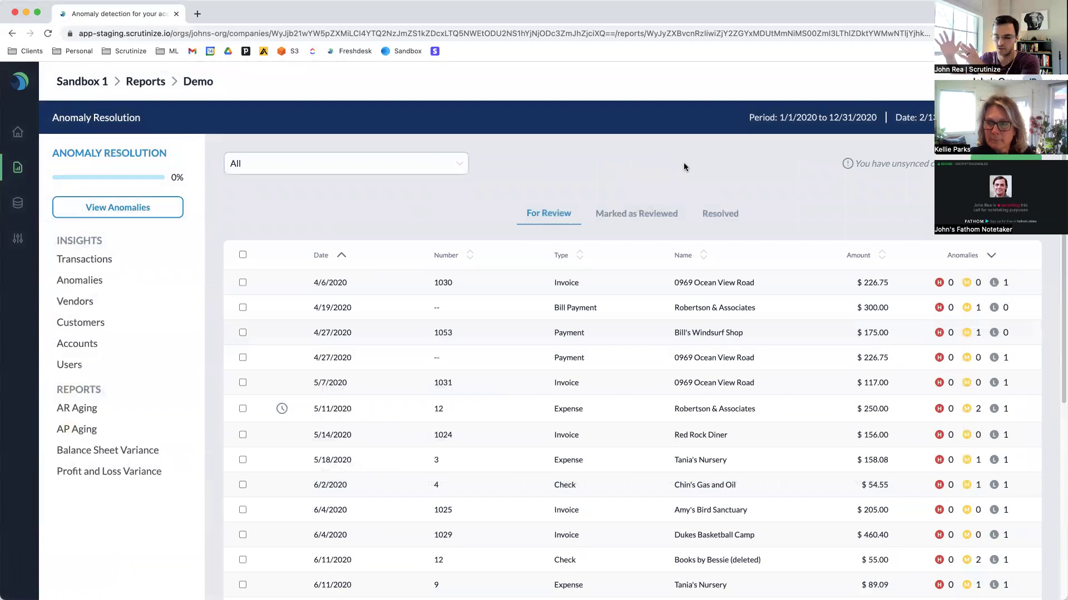
Check the resolved transactions and undo the review of the 7/21/2020 Gevelber Photography check.
{"action": "left_click", "coordinate": [720, 216]}
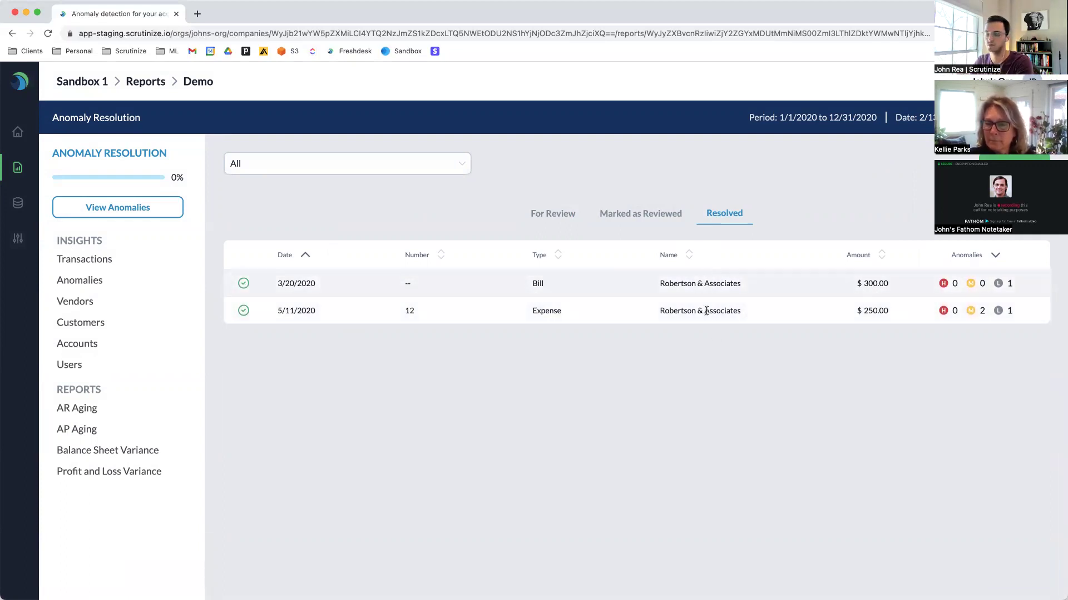
{"action": "left_click", "coordinate": [547, 217]}
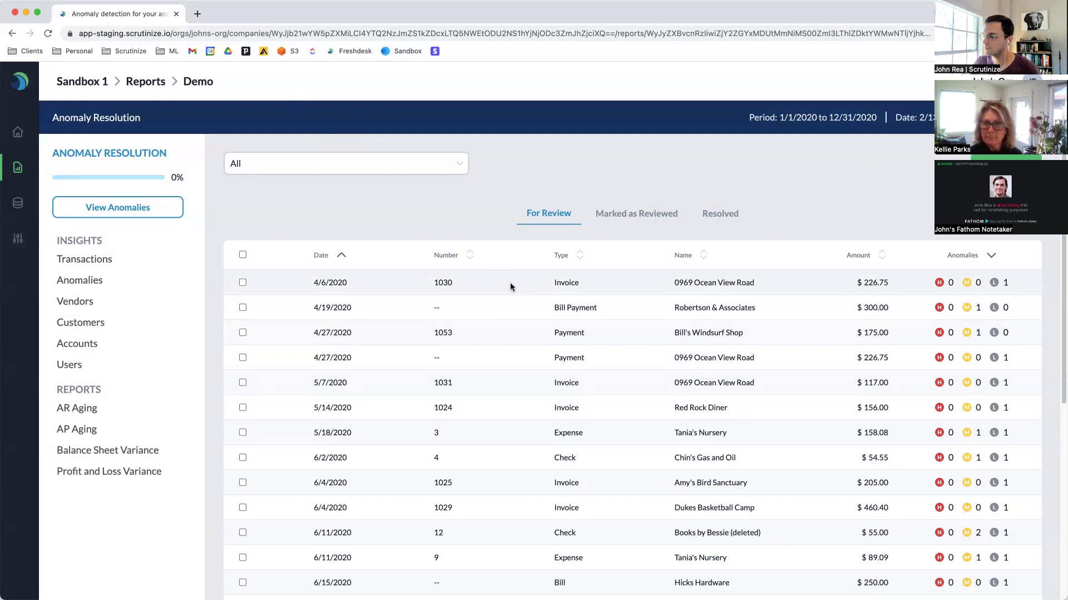
{"action": "left_click", "coordinate": [633, 216]}
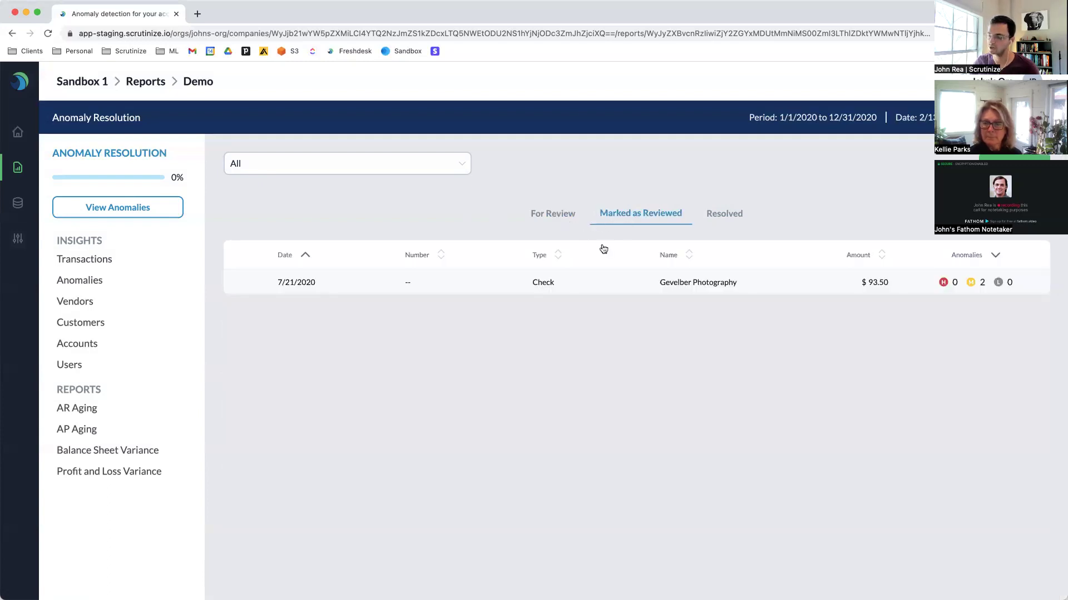
{"action": "left_click", "coordinate": [588, 285]}
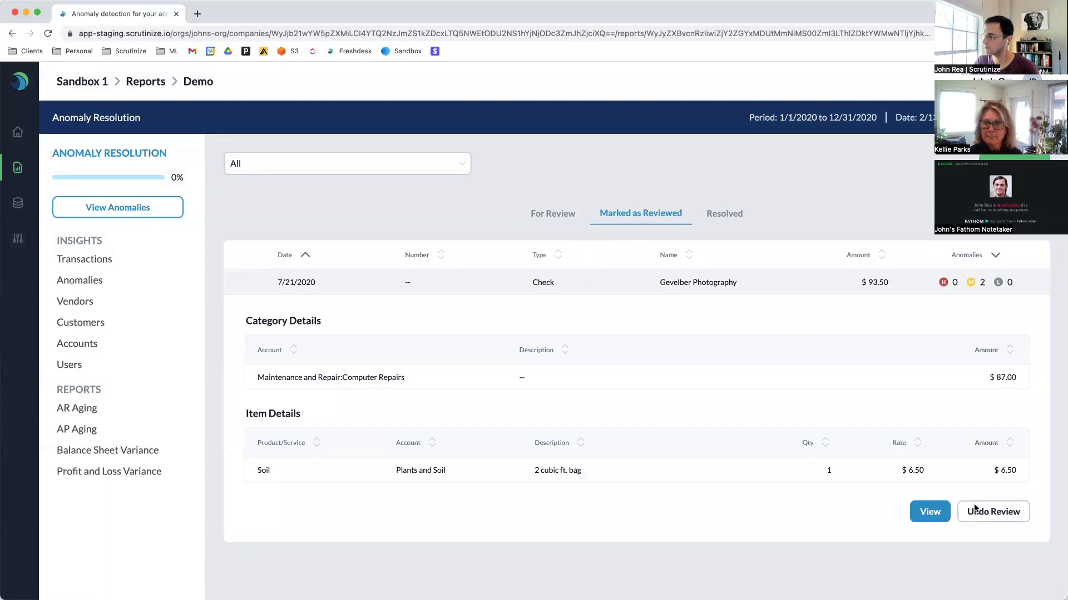
{"action": "left_click", "coordinate": [973, 509]}
Open the 4/27/2020 Bill's Windsurf Shop payment from the transactions for review, read its anomaly and mark it as reviewed.
{"action": "left_click", "coordinate": [550, 214]}
{"action": "left_click", "coordinate": [545, 331]}
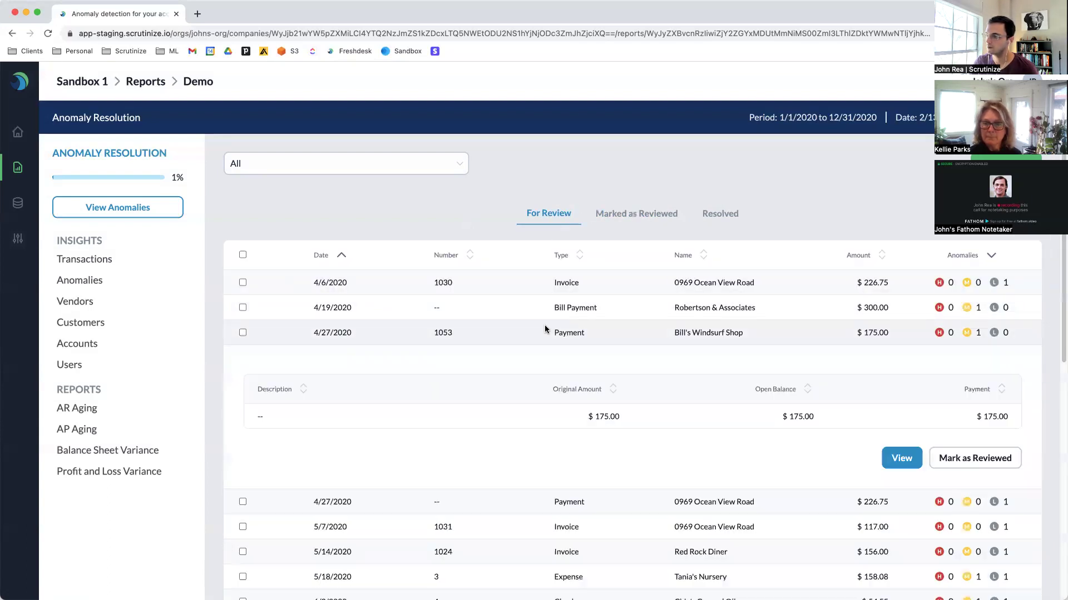
{"action": "scroll", "coordinate": [551, 332], "scroll_direction": "down", "scroll_amount": 1}
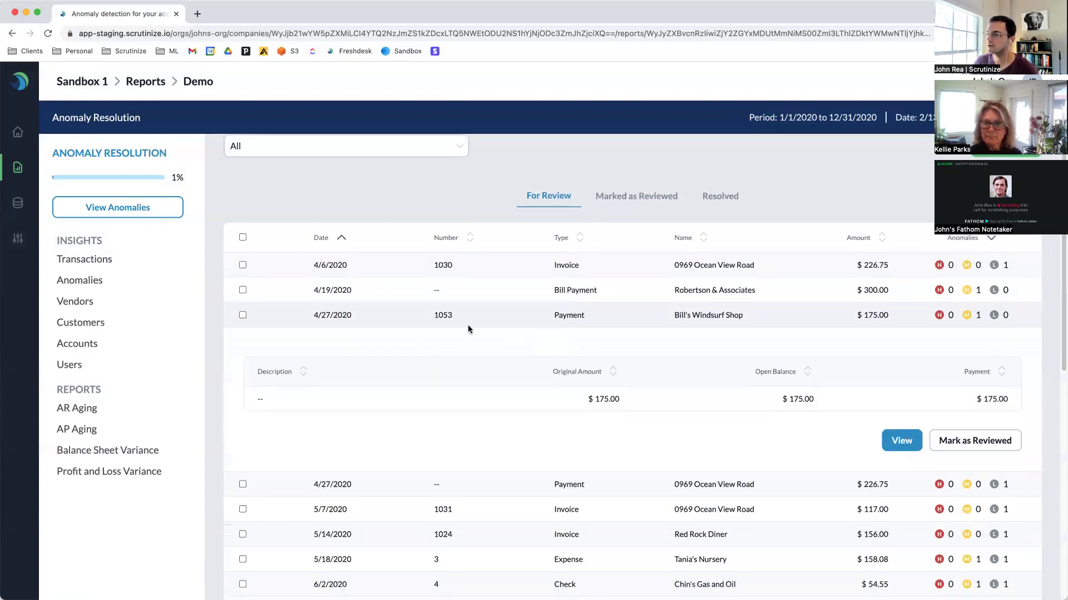
{"action": "left_click", "coordinate": [897, 441]}
{"action": "scroll", "coordinate": [699, 393], "scroll_direction": "down", "scroll_amount": 3}
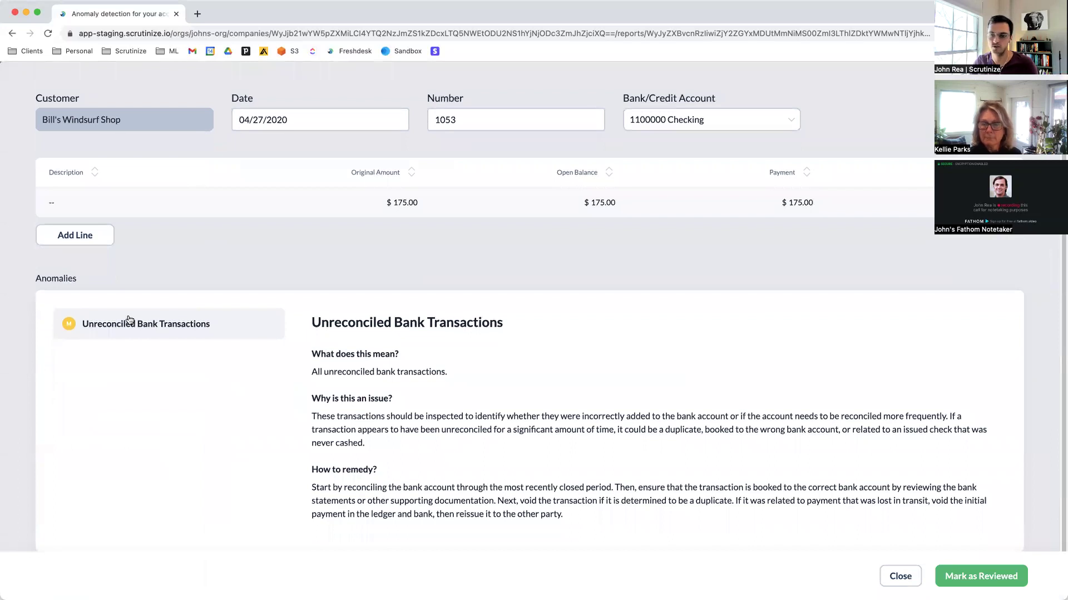
{"action": "scroll", "coordinate": [129, 320], "scroll_direction": "up", "scroll_amount": 3}
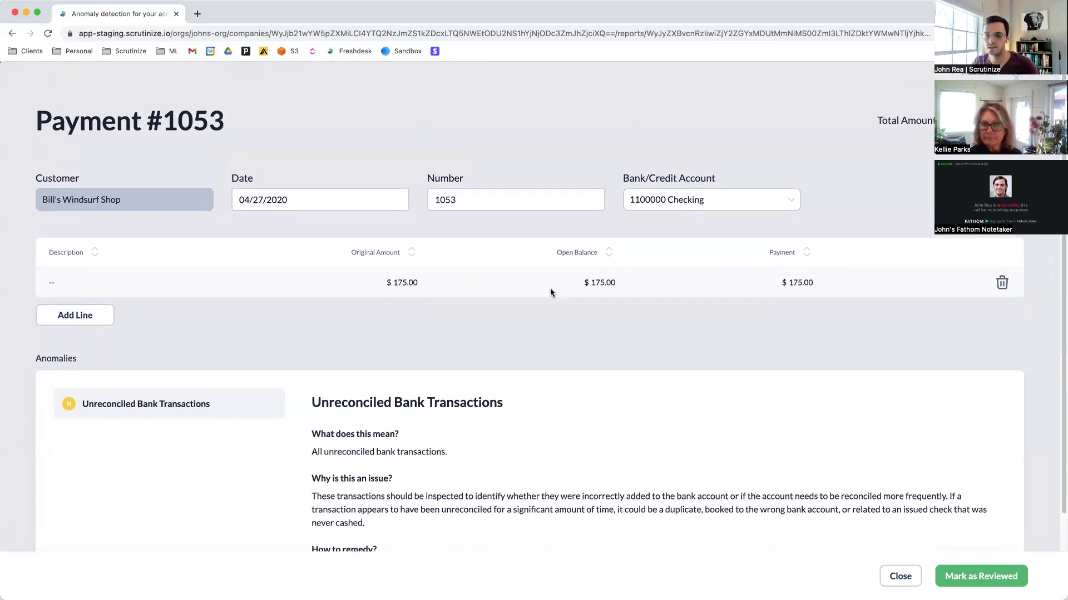
{"action": "scroll", "coordinate": [612, 316], "scroll_direction": "down", "scroll_amount": 4}
{"action": "left_click", "coordinate": [977, 573]}
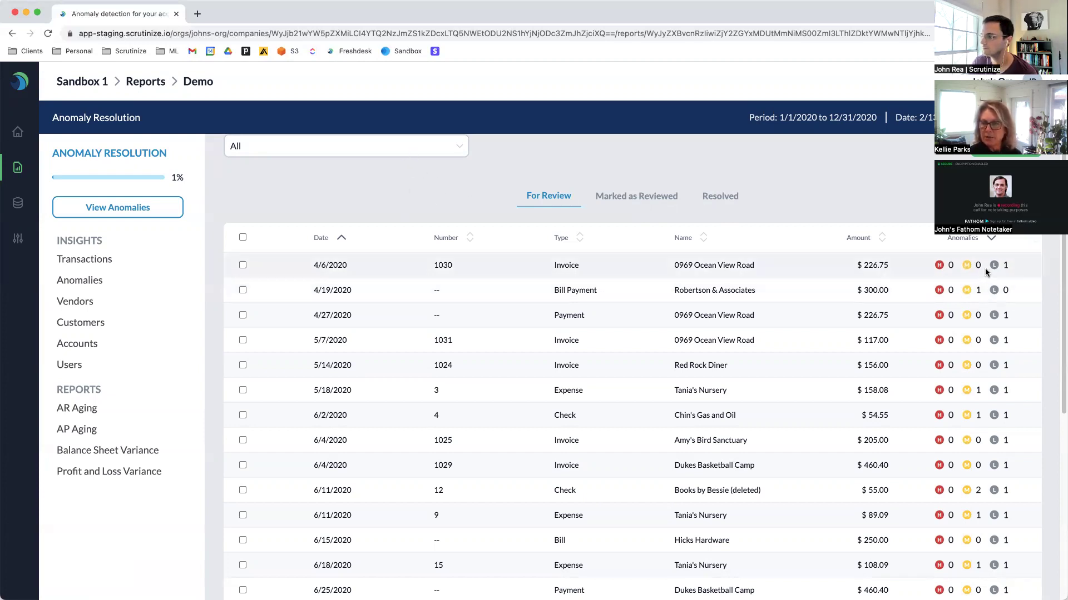
Check the medium-severity anomaly of the 4/19/2020 Robertson & Associates bill payment and mark that transaction as reviewed.
{"action": "mouse_move", "coordinate": [993, 265]}
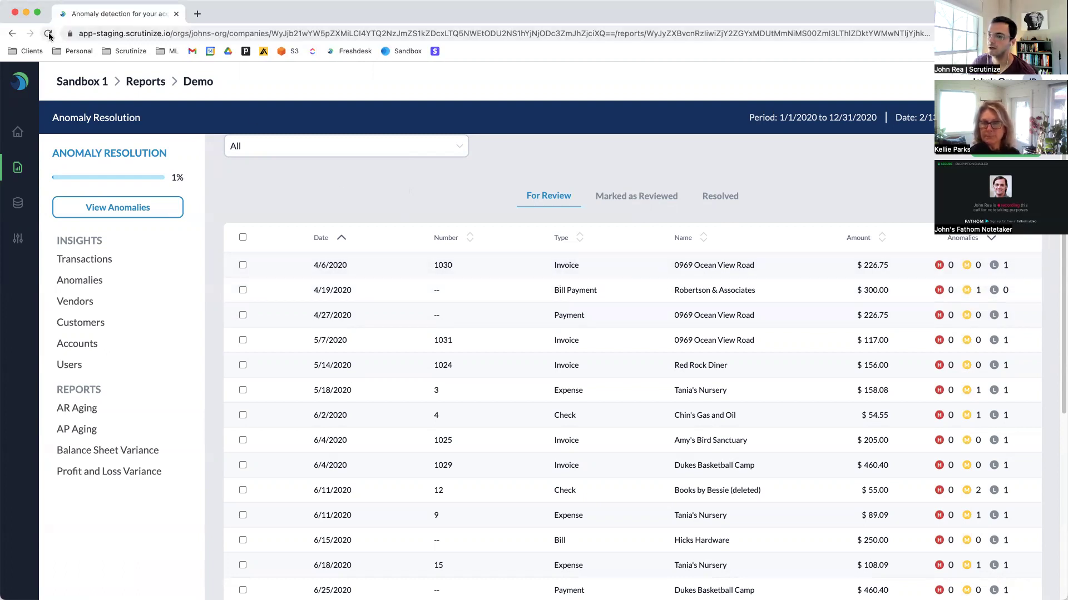
{"action": "left_click", "coordinate": [242, 290]}
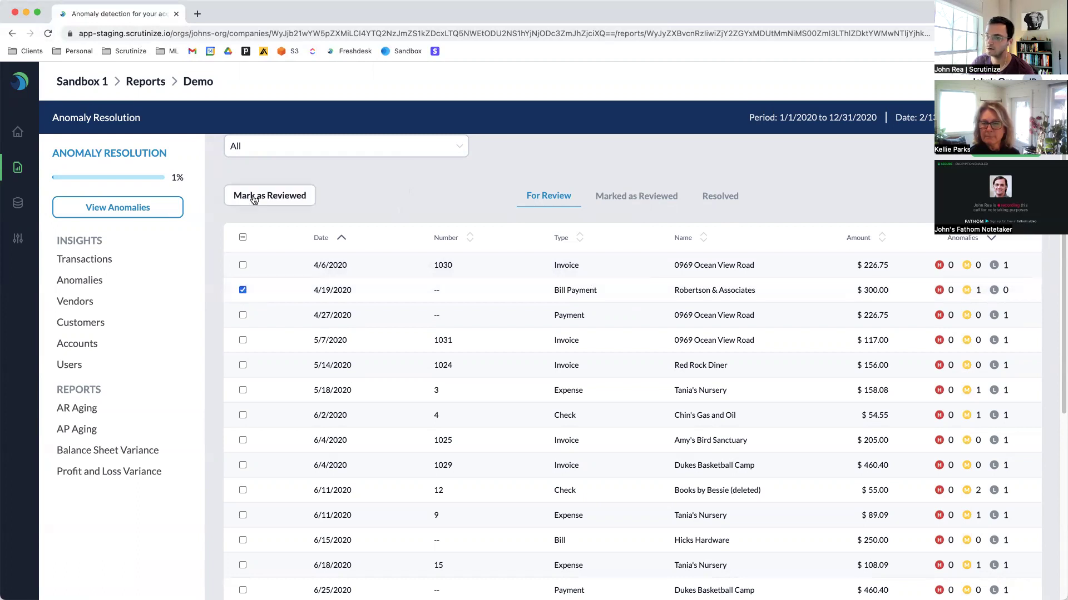
{"action": "mouse_move", "coordinate": [977, 289]}
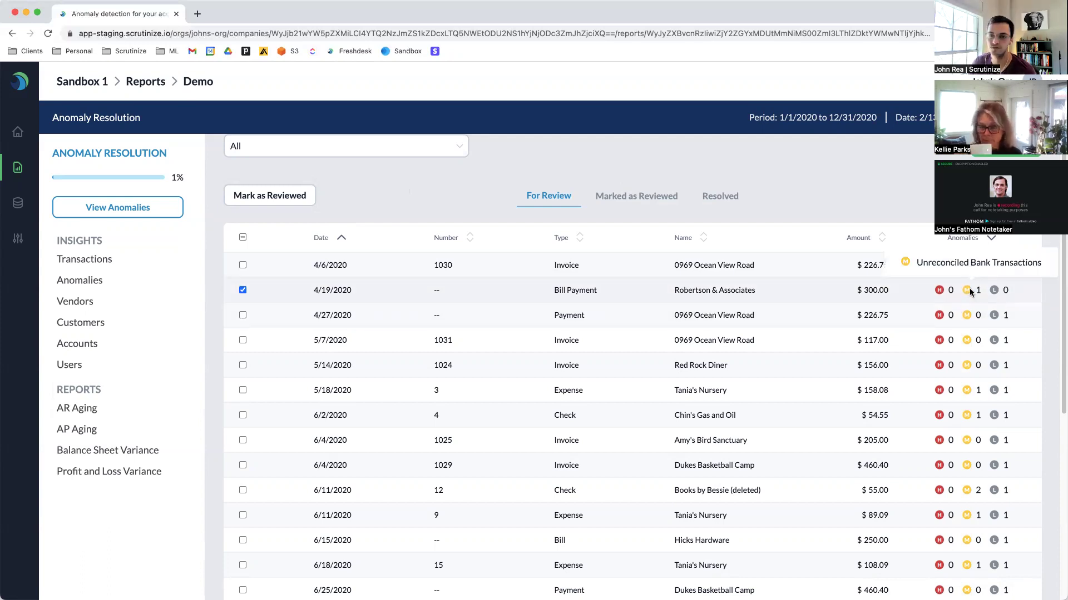
{"action": "left_click", "coordinate": [274, 199]}
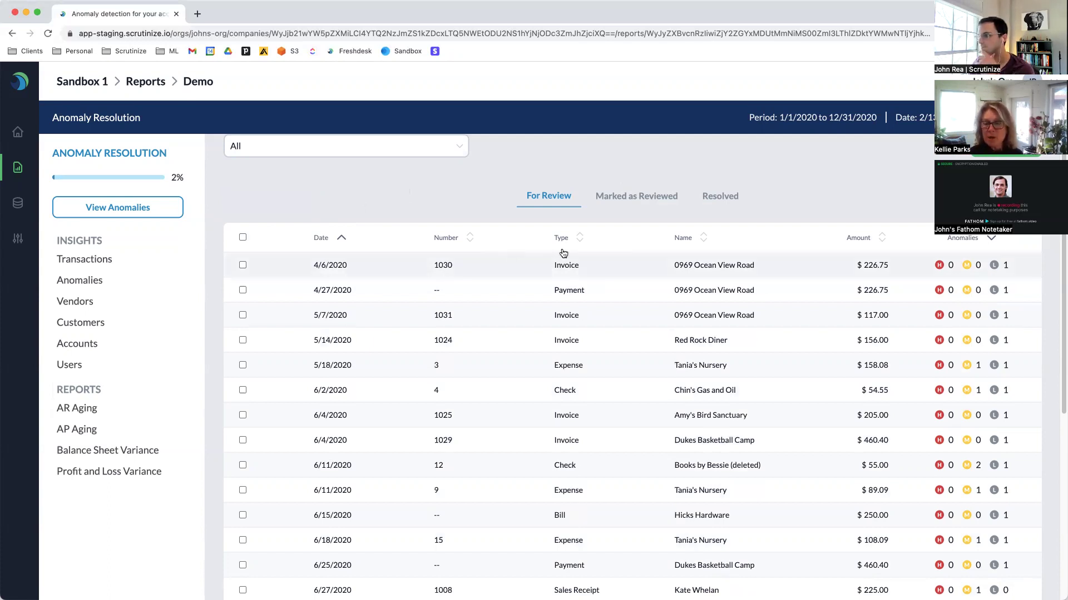
Filter the transactions for review to the Missing Checks anomaly and look through the listed checks.
{"action": "left_click", "coordinate": [243, 238]}
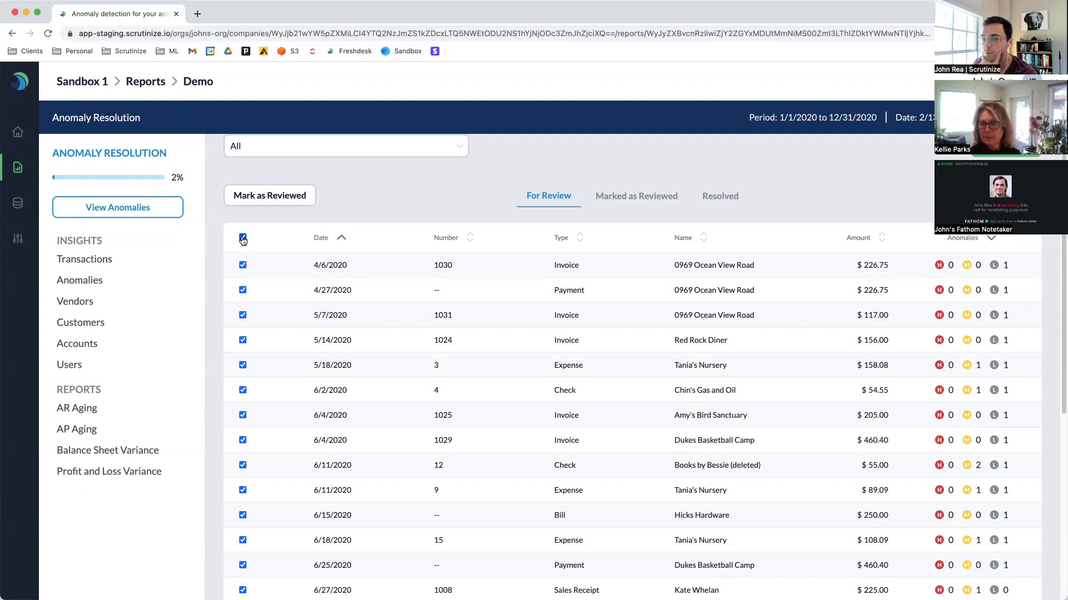
{"action": "left_click", "coordinate": [243, 238]}
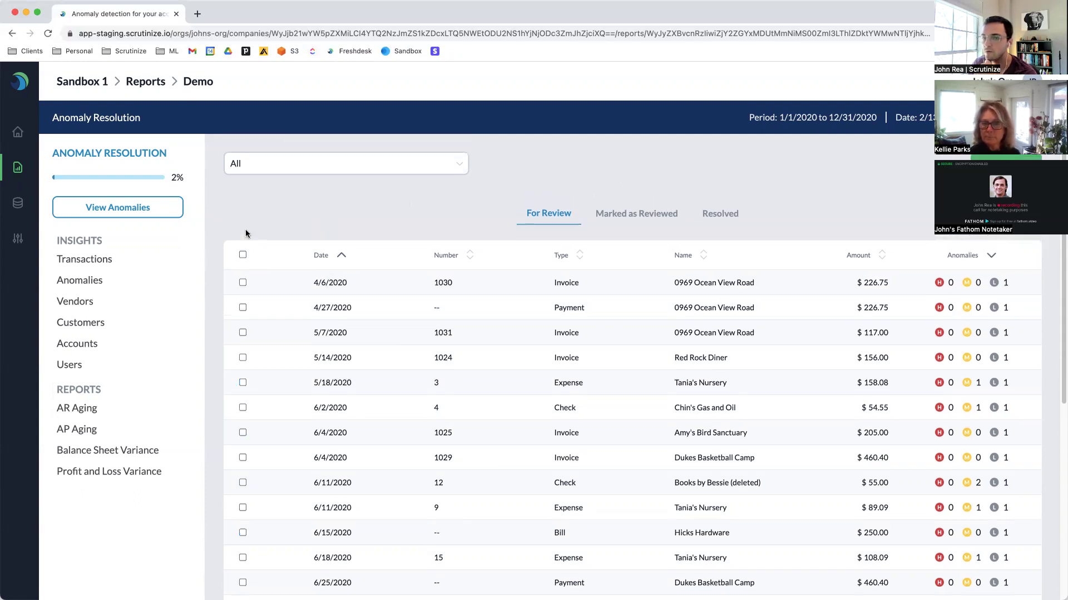
{"action": "left_click", "coordinate": [329, 165]}
{"action": "scroll", "coordinate": [362, 279], "scroll_direction": "down", "scroll_amount": 1}
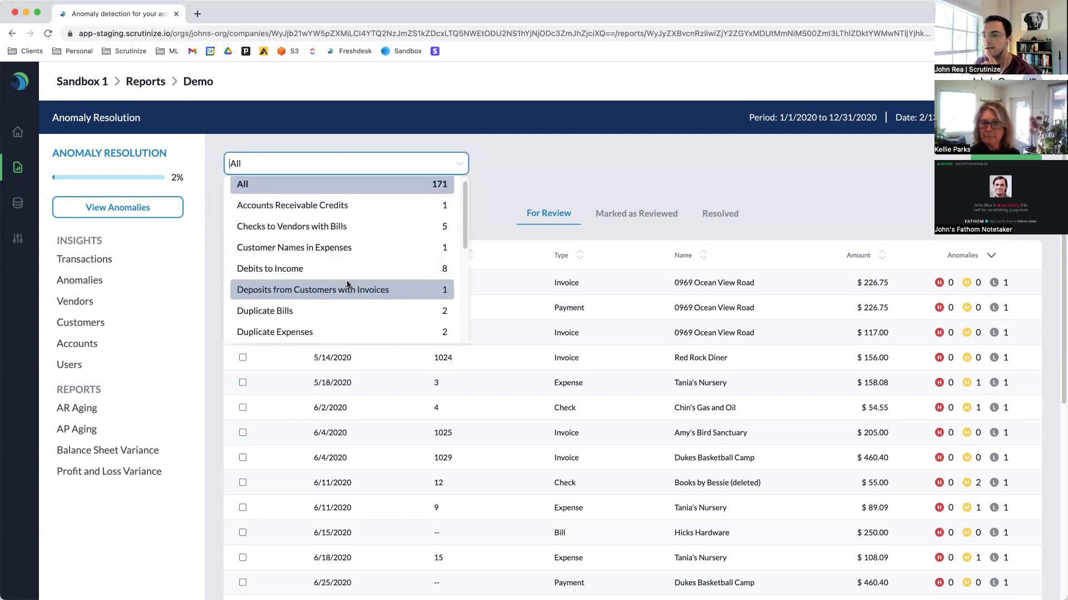
{"action": "scroll", "coordinate": [350, 283], "scroll_direction": "down", "scroll_amount": 5}
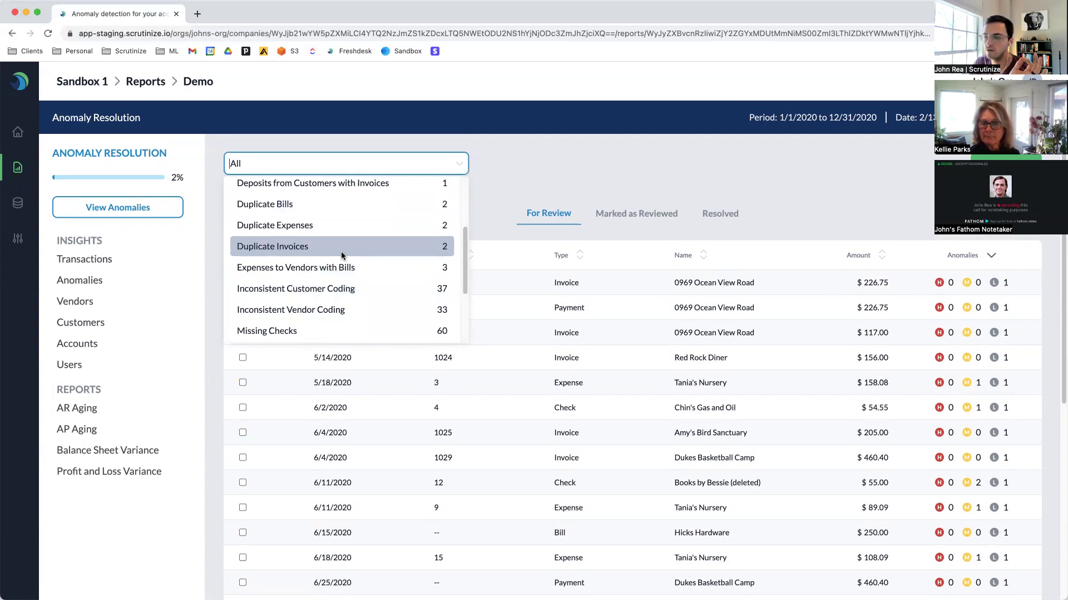
{"action": "scroll", "coordinate": [342, 255], "scroll_direction": "down", "scroll_amount": 4}
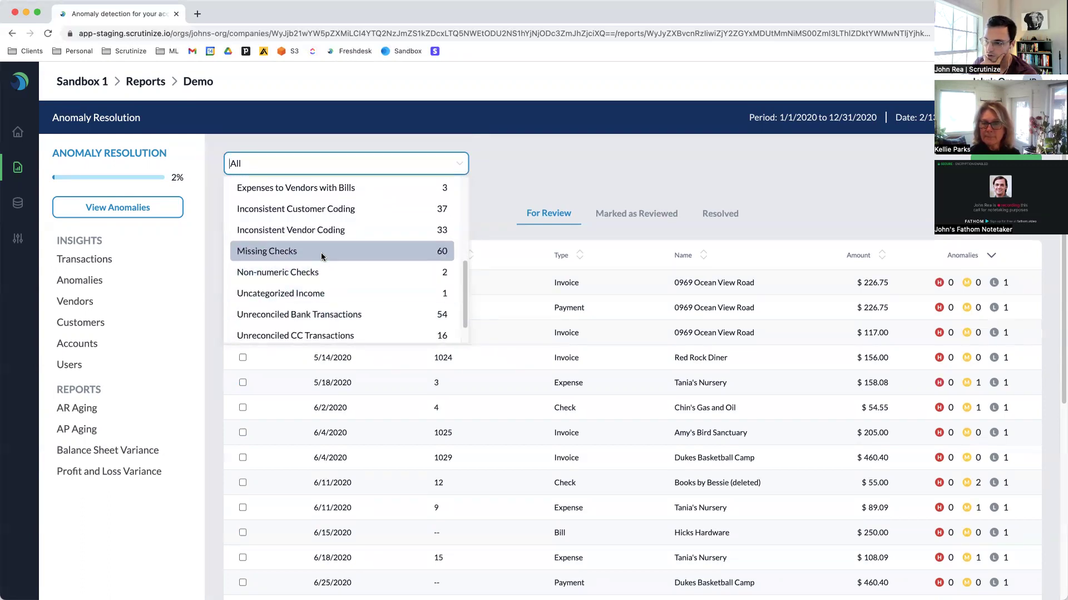
{"action": "left_click", "coordinate": [321, 256]}
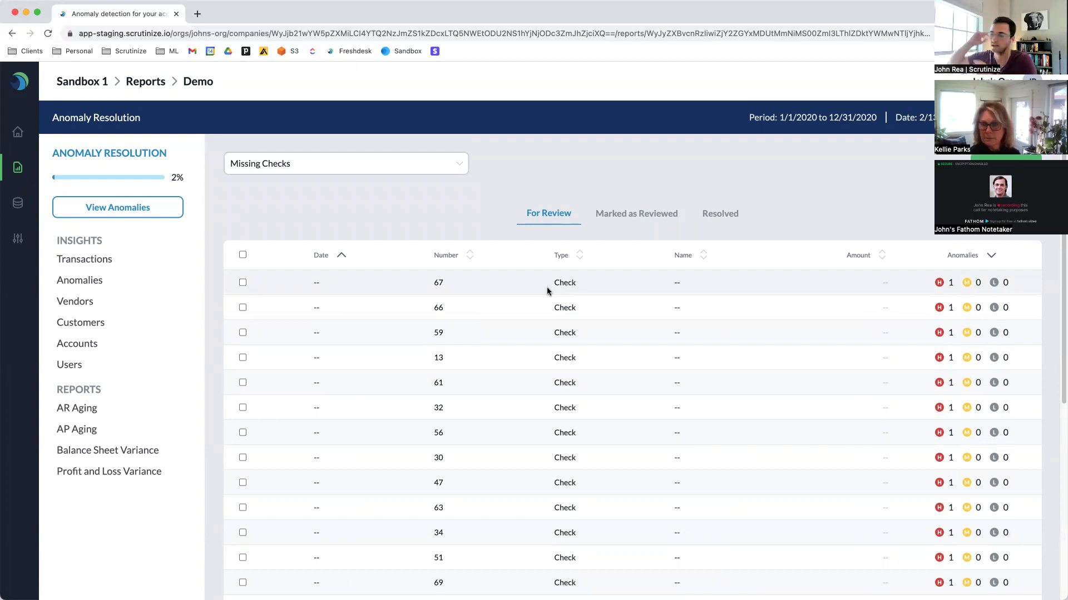
{"action": "scroll", "coordinate": [505, 314], "scroll_direction": "down", "scroll_amount": 3}
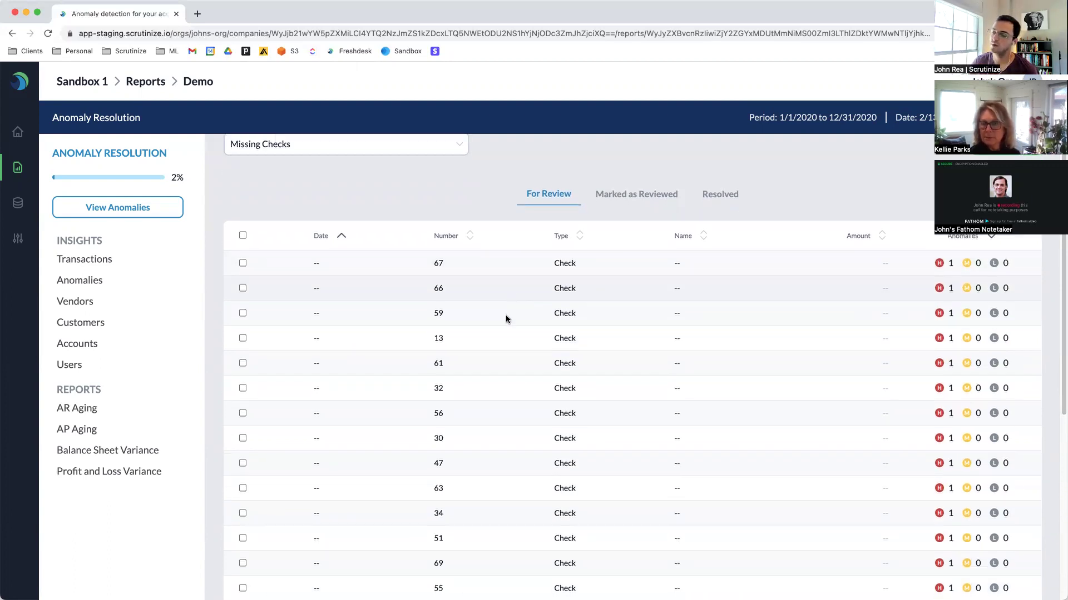
{"action": "scroll", "coordinate": [498, 330], "scroll_direction": "down", "scroll_amount": 5}
{"action": "scroll", "coordinate": [486, 328], "scroll_direction": "up", "scroll_amount": 10}
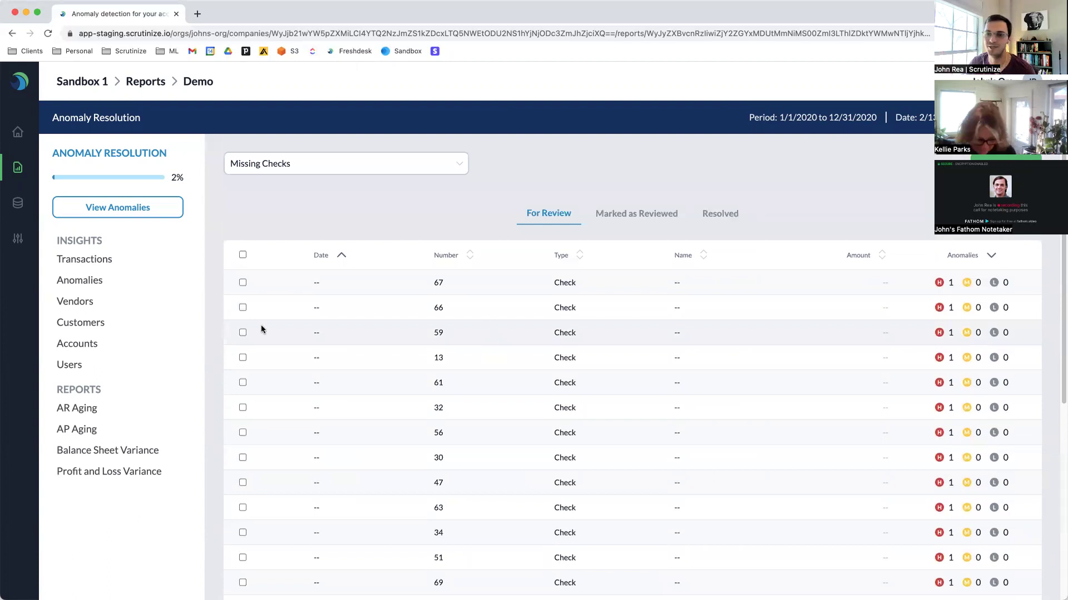
Try selecting all missing checks for bulk review, clear the selection, and check their Resolved and Marked as Reviewed lists.
{"action": "left_click", "coordinate": [242, 256]}
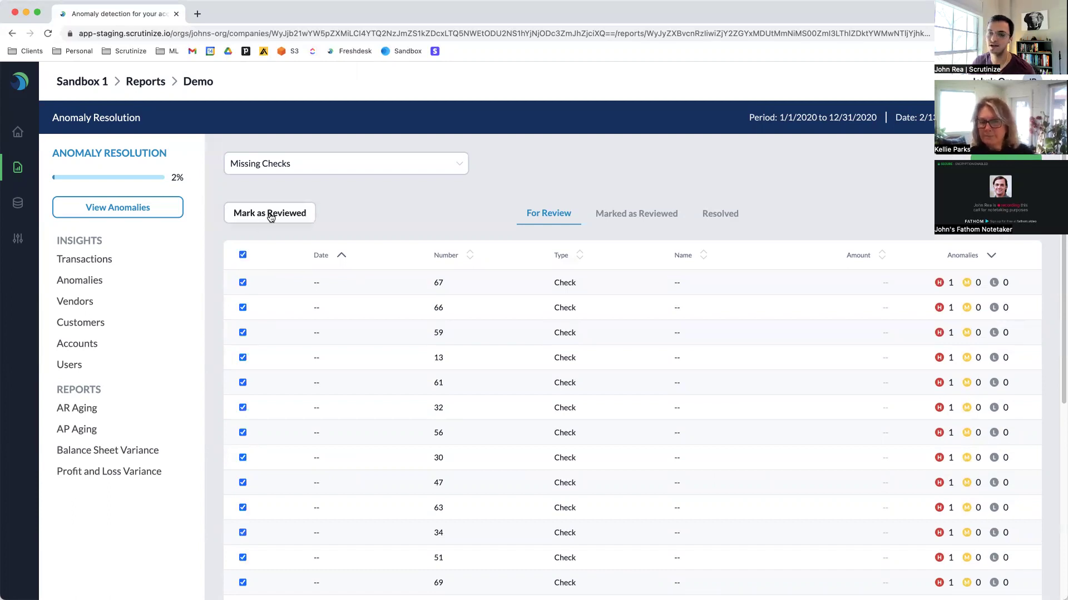
{"action": "left_click", "coordinate": [241, 255]}
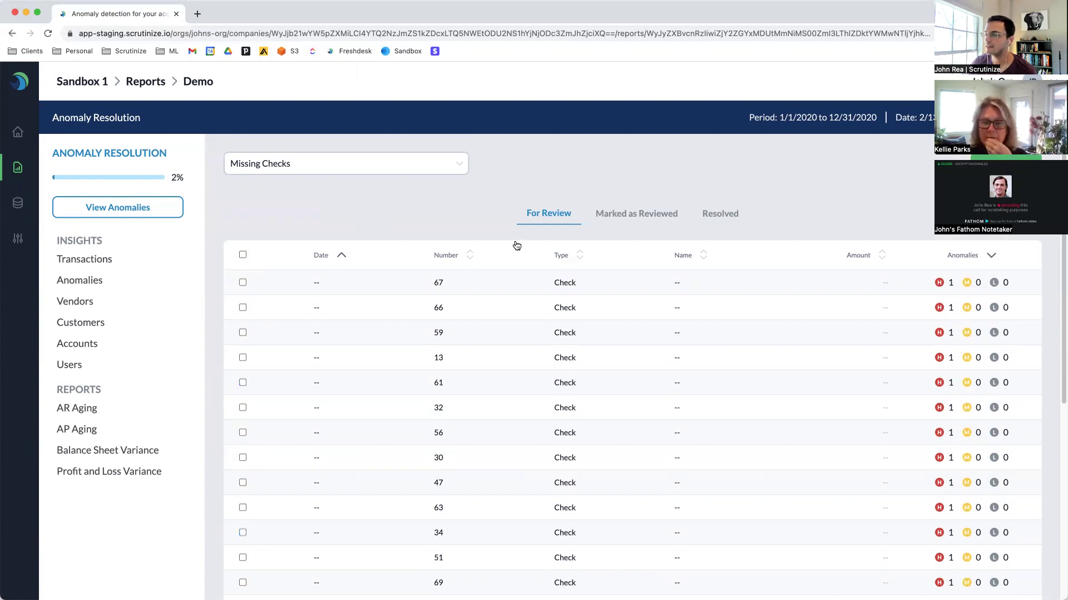
{"action": "left_click", "coordinate": [708, 217]}
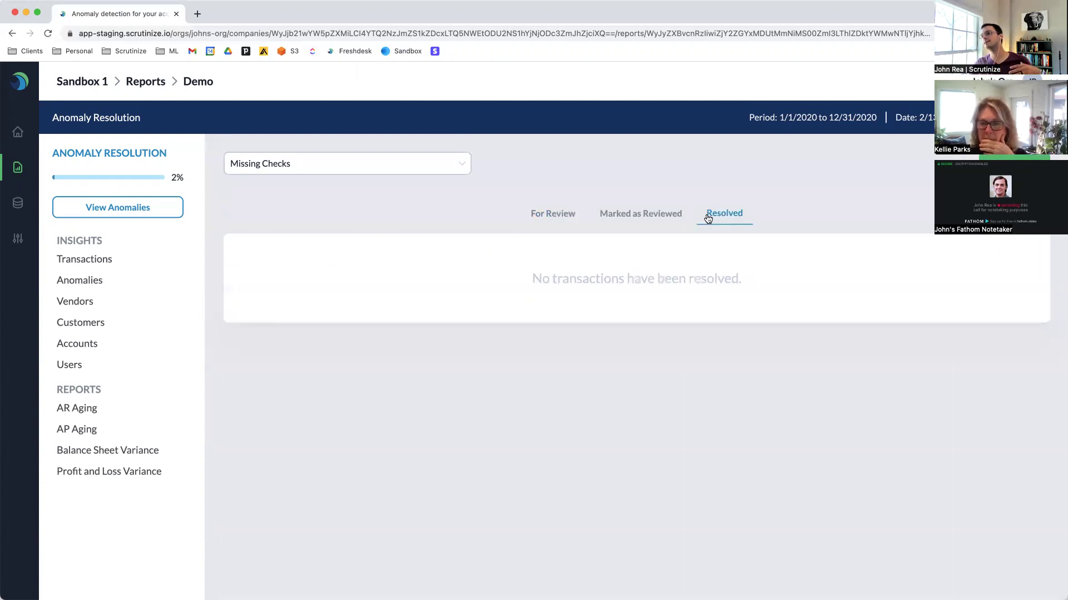
{"action": "left_click", "coordinate": [659, 216]}
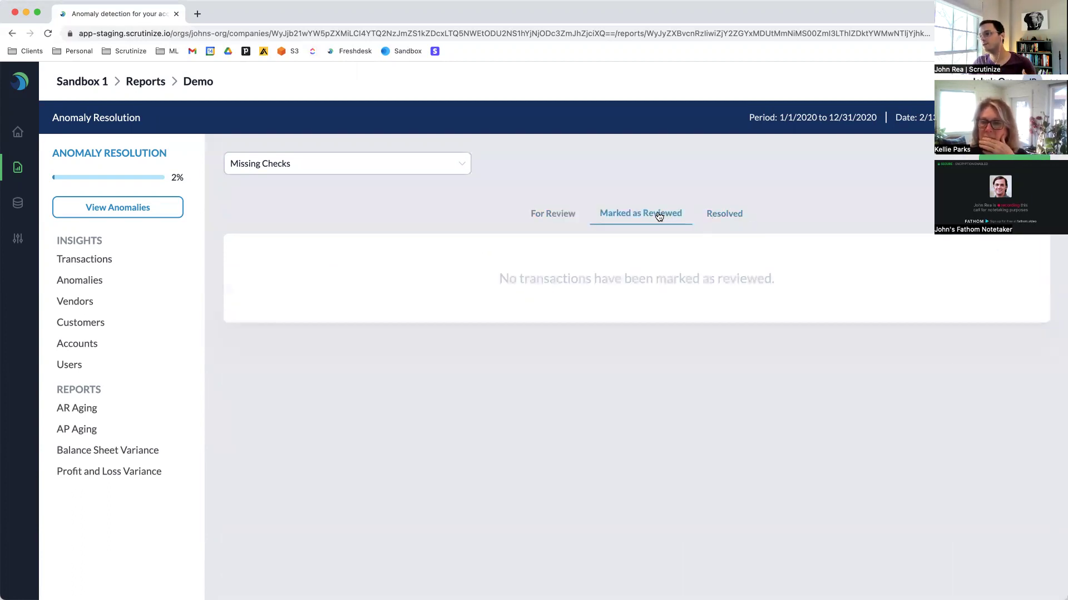
Return to the transactions for review and reset the anomaly filter to All.
{"action": "left_click", "coordinate": [539, 218]}
{"action": "left_click", "coordinate": [395, 167]}
{"action": "scroll", "coordinate": [384, 189], "scroll_direction": "up", "scroll_amount": 5}
{"action": "left_click", "coordinate": [377, 191]}
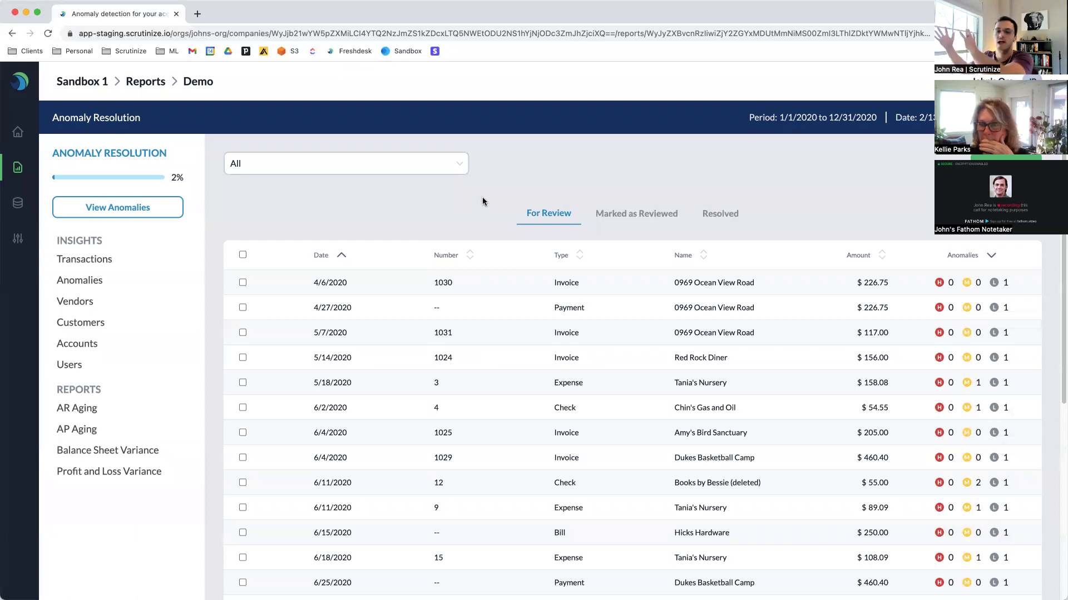
Undo the changes on the resolved 3/20/2020 Robertson & Associates bill and return to the transactions for review.
{"action": "left_click", "coordinate": [706, 220]}
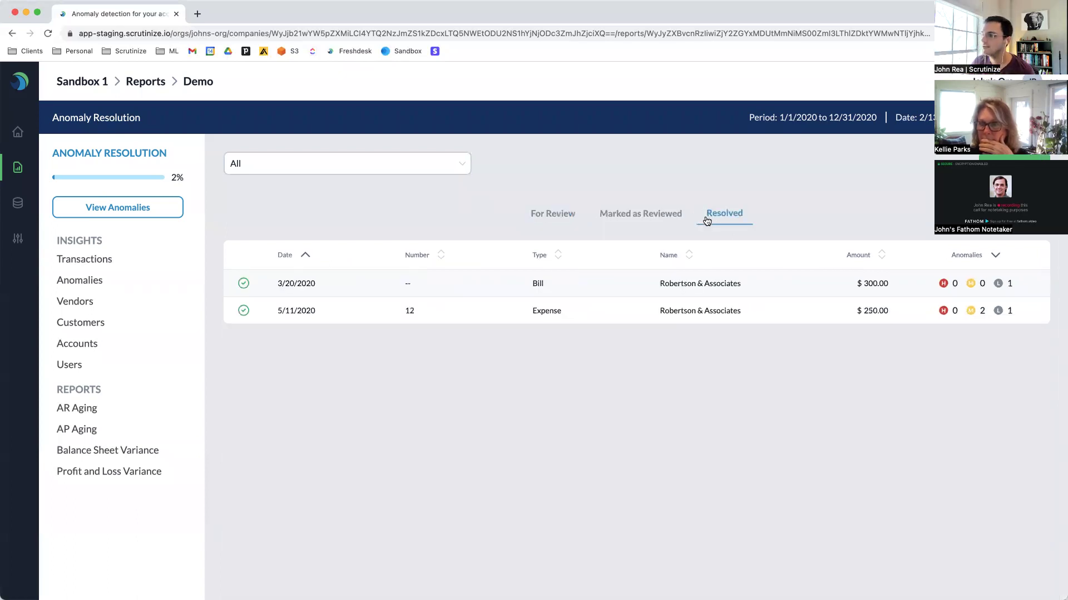
{"action": "left_click", "coordinate": [640, 284]}
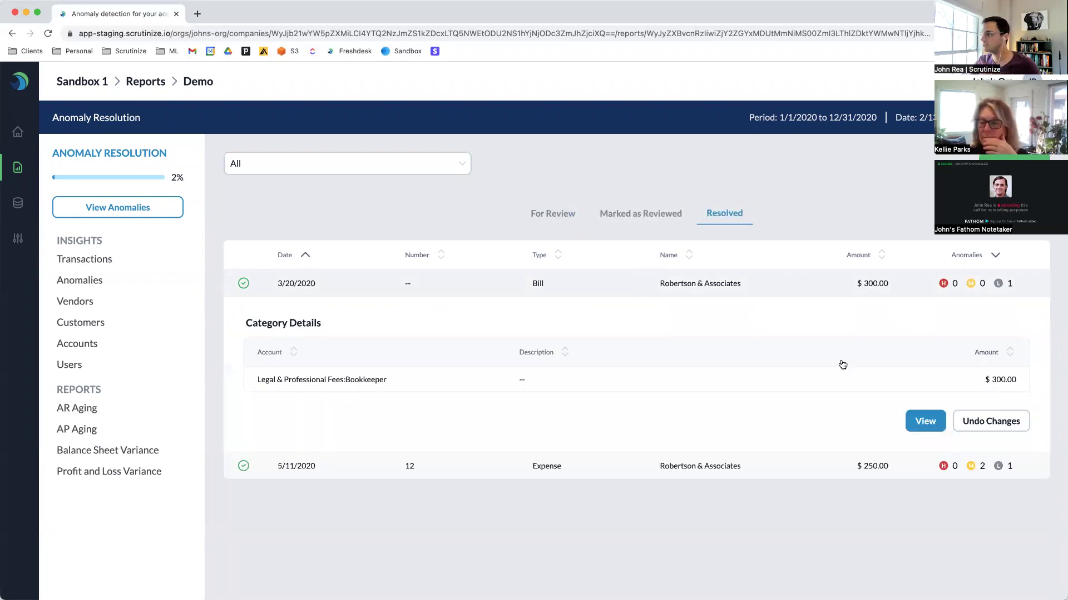
{"action": "left_click", "coordinate": [990, 420]}
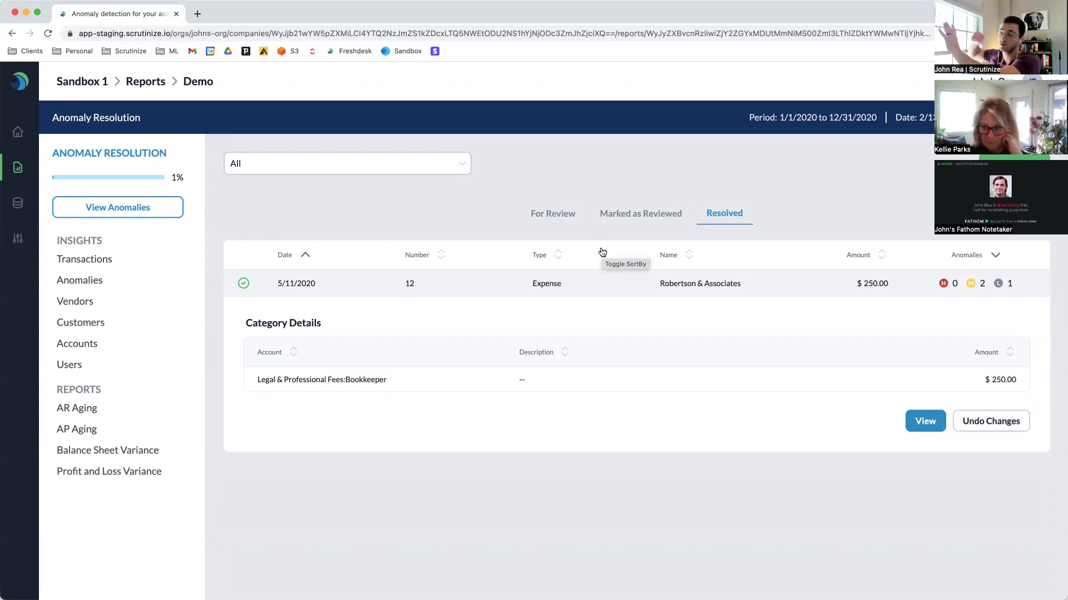
{"action": "left_click", "coordinate": [546, 215]}
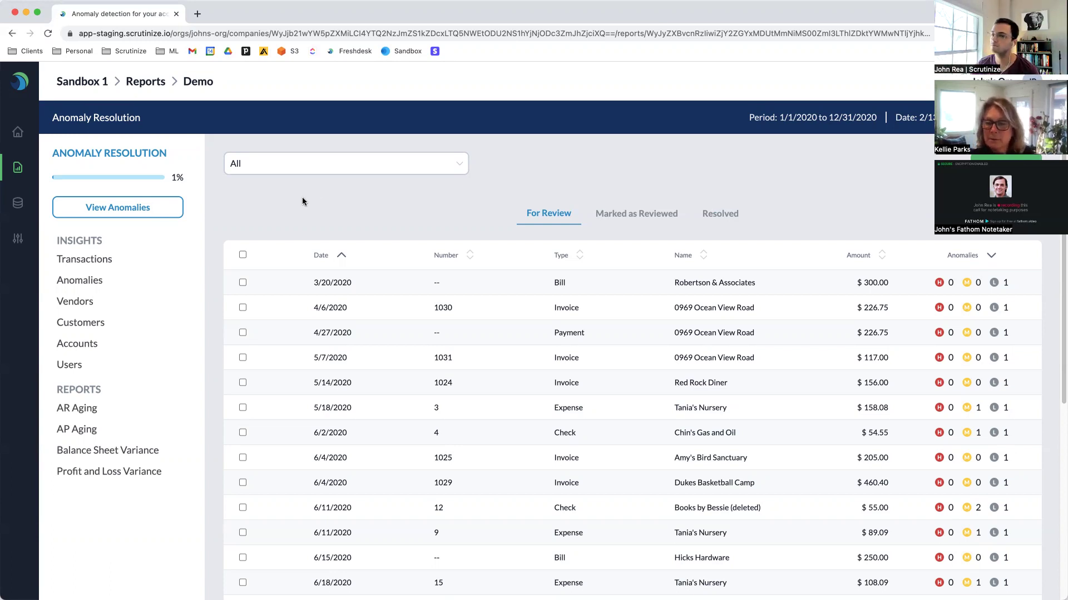
Open the Transaction by Type details in the transaction insights and examine the line items, counts and amounts per type.
{"action": "left_click", "coordinate": [89, 263]}
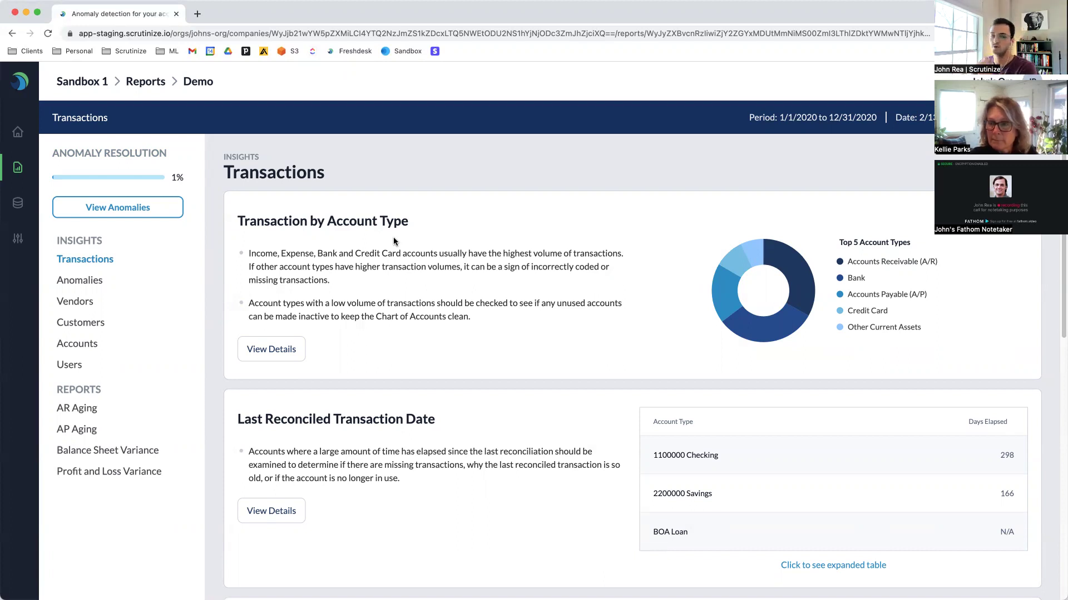
{"action": "scroll", "coordinate": [393, 241], "scroll_direction": "down", "scroll_amount": 5}
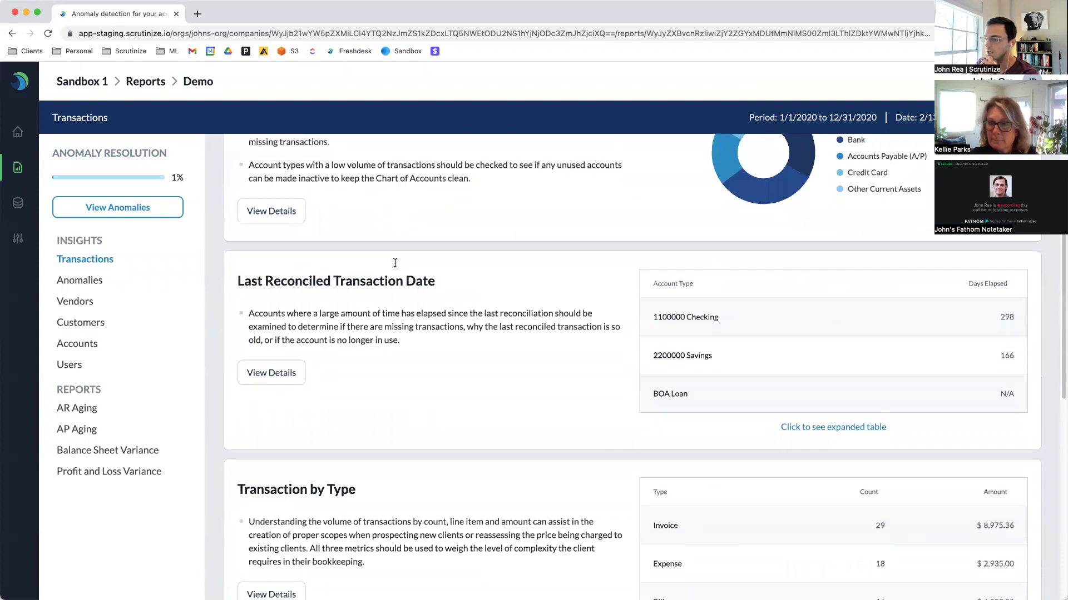
{"action": "scroll", "coordinate": [395, 265], "scroll_direction": "down", "scroll_amount": 1}
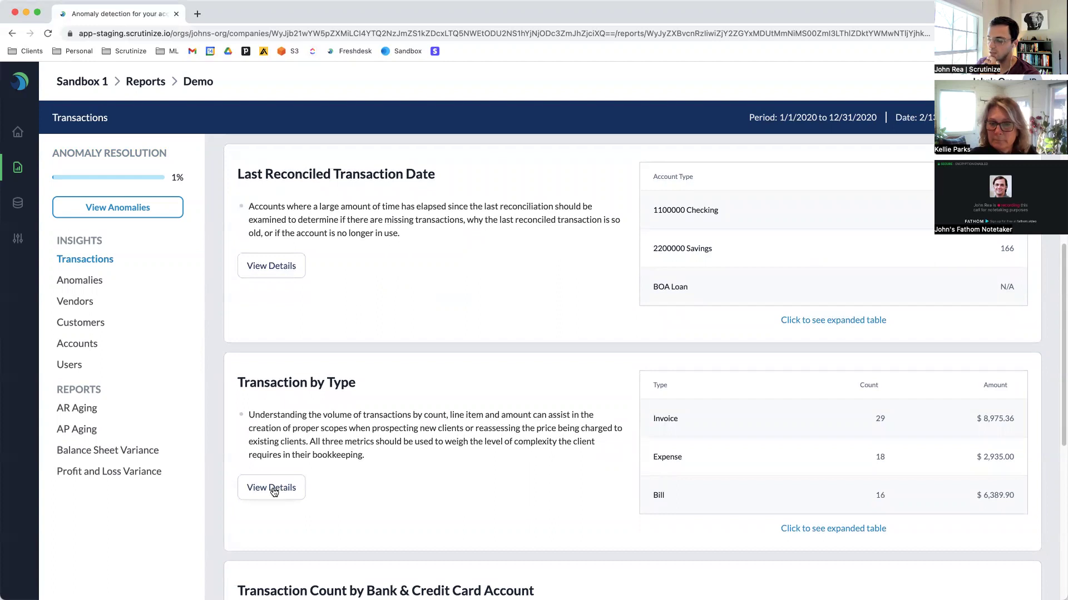
{"action": "left_click", "coordinate": [273, 488]}
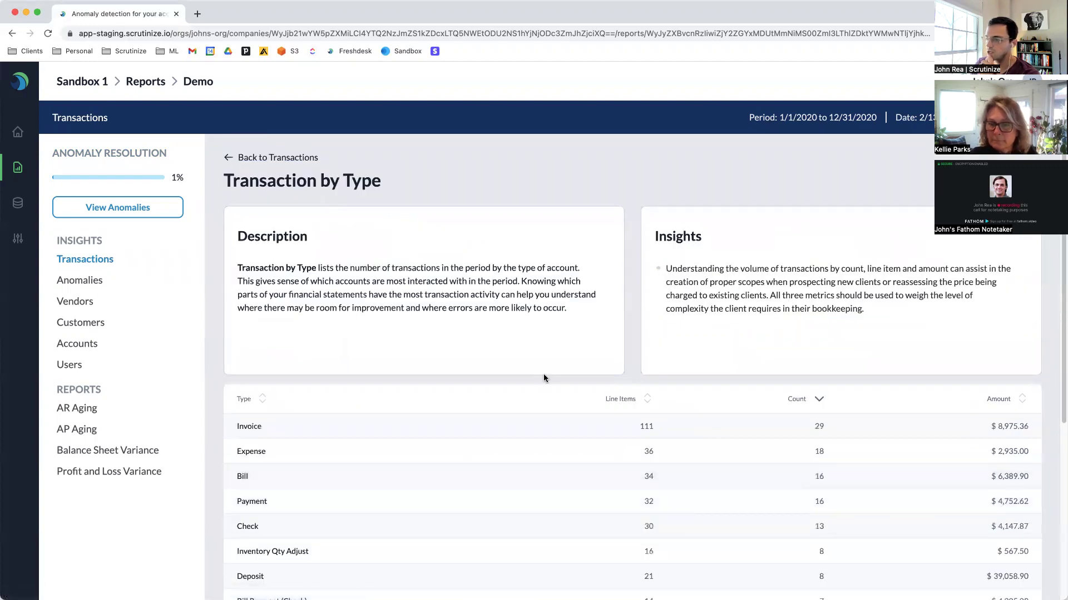
{"action": "scroll", "coordinate": [610, 350], "scroll_direction": "down", "scroll_amount": 5}
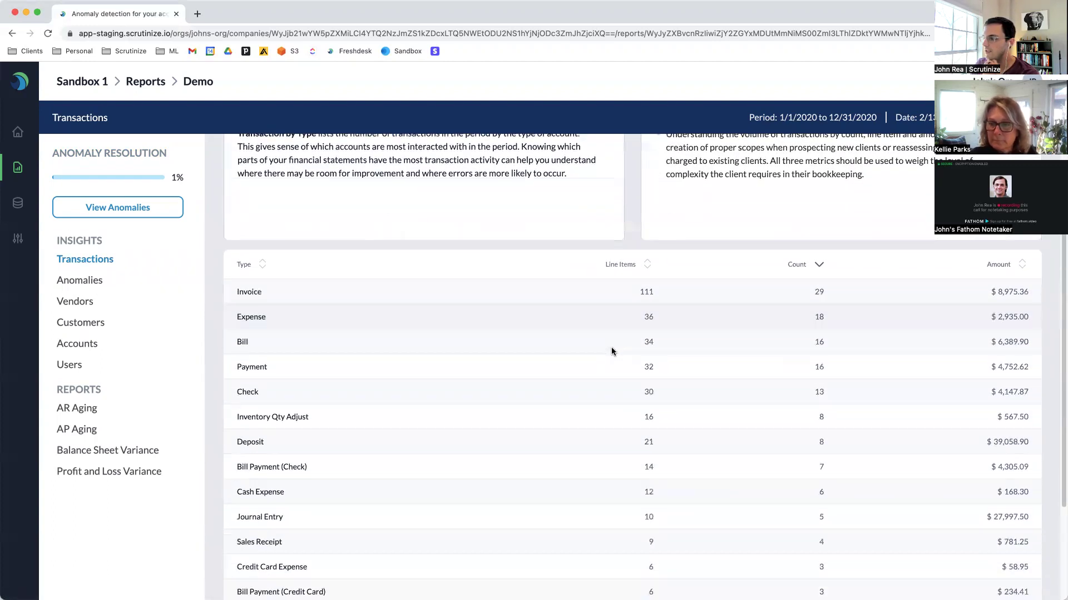
{"action": "scroll", "coordinate": [611, 353], "scroll_direction": "down", "scroll_amount": 3}
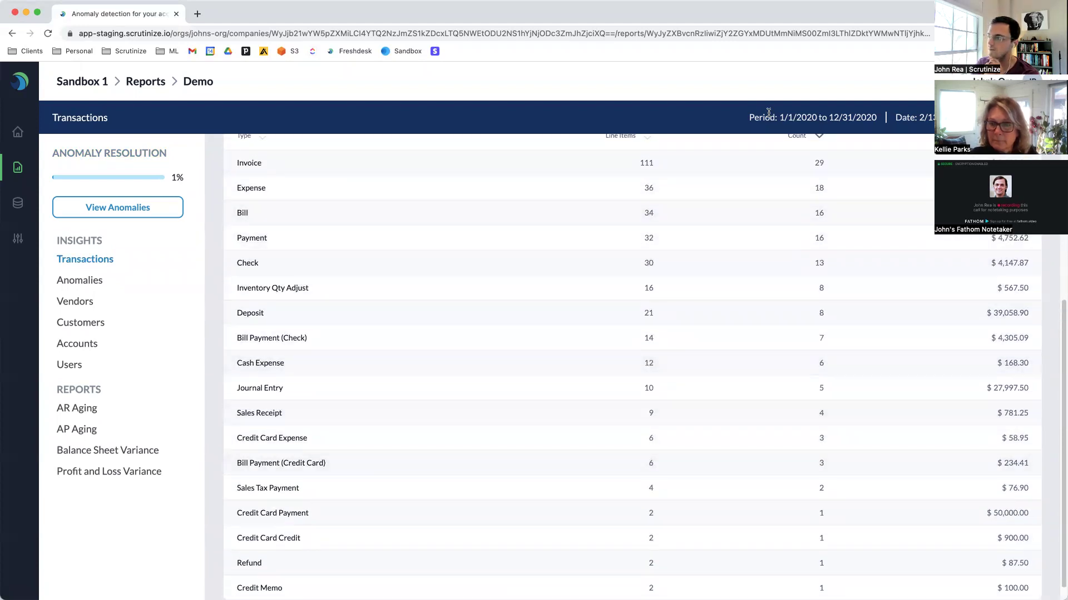
{"action": "scroll", "coordinate": [759, 242], "scroll_direction": "up", "scroll_amount": 4}
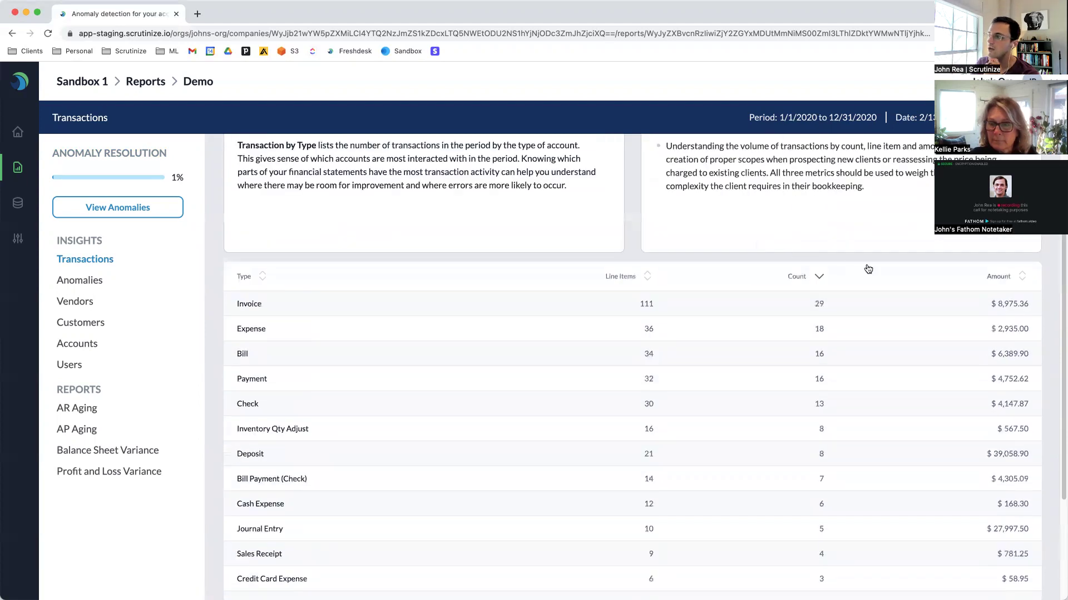
{"action": "scroll", "coordinate": [870, 269], "scroll_direction": "down", "scroll_amount": 2}
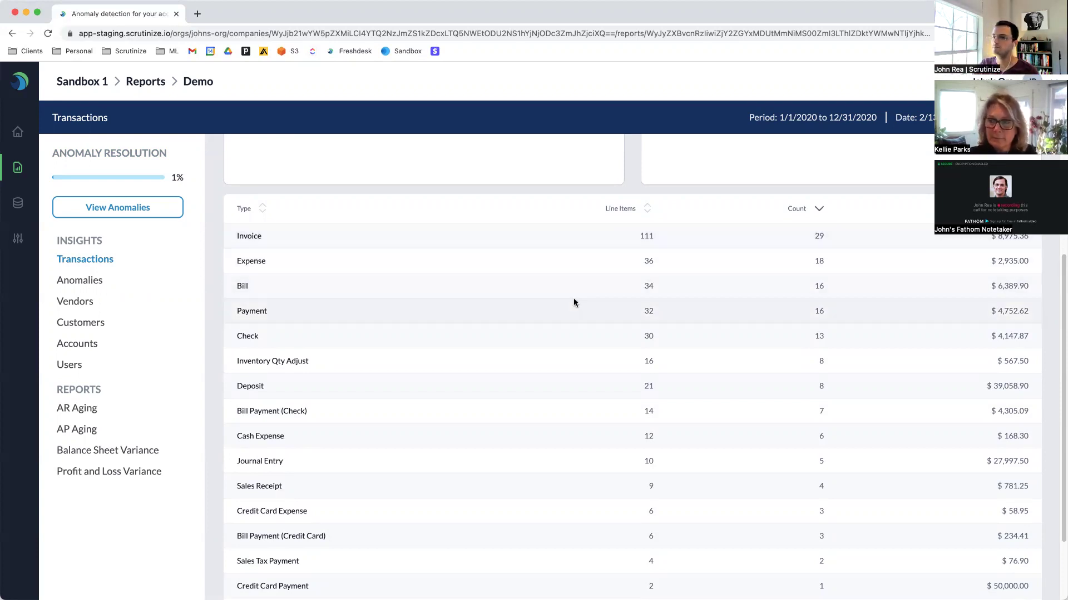
{"action": "scroll", "coordinate": [576, 297], "scroll_direction": "down", "scroll_amount": 1}
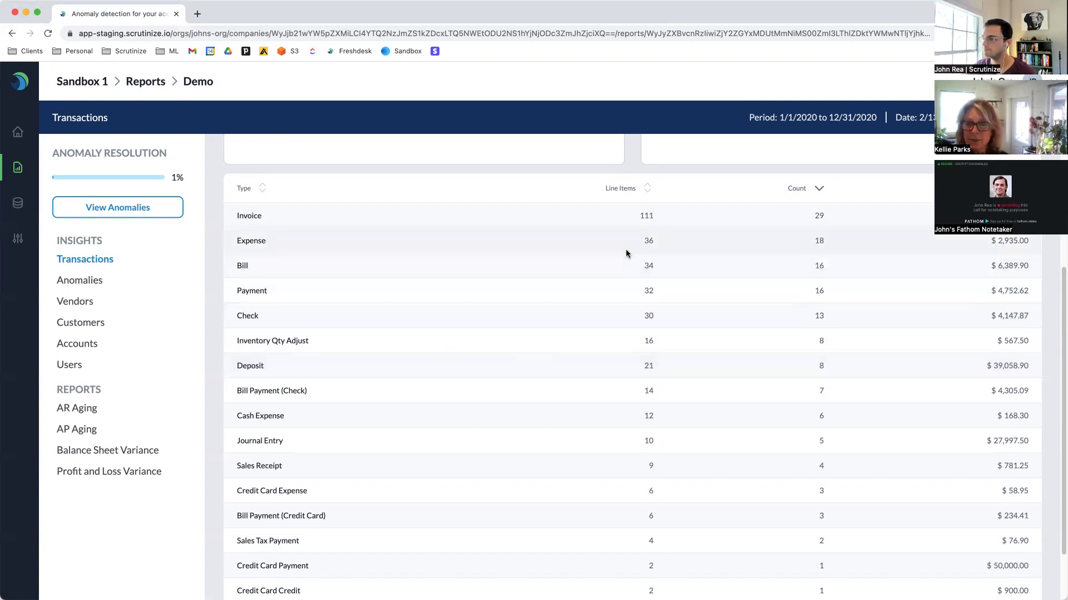
{"action": "scroll", "coordinate": [602, 340], "scroll_direction": "down", "scroll_amount": 1}
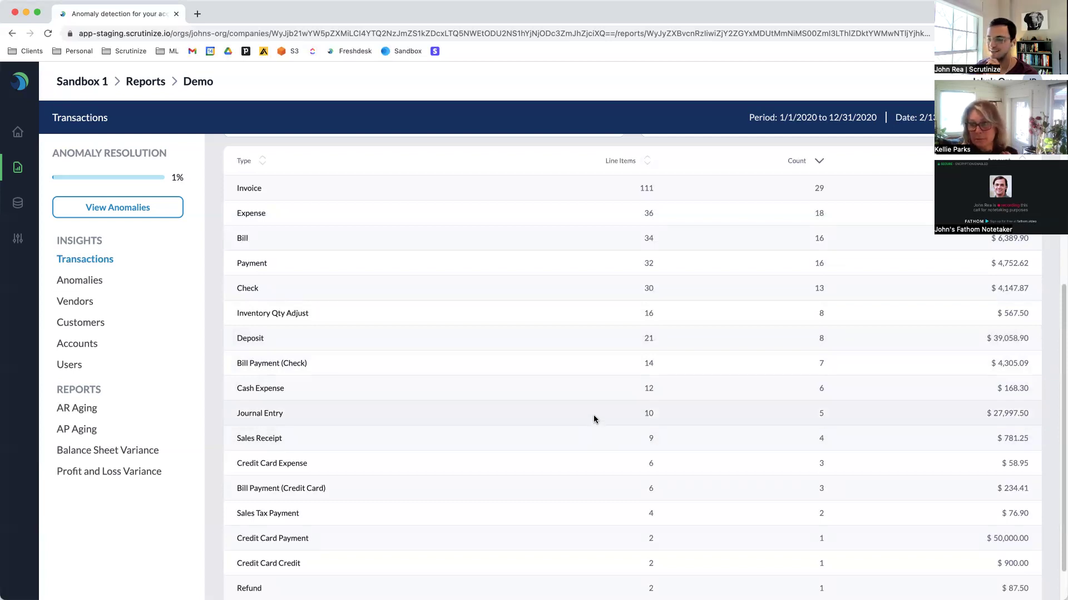
Inspect the individual Journal Entry and Expense transactions behind the type breakdown, returning to Transaction by Type after each.
{"action": "left_click", "coordinate": [593, 418]}
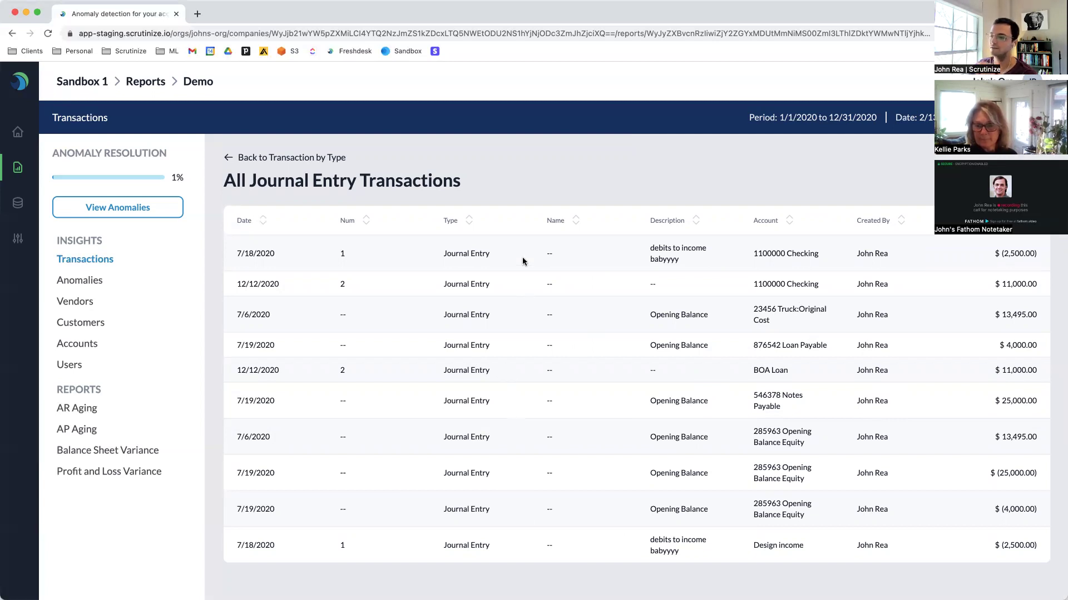
{"action": "left_click", "coordinate": [290, 159]}
{"action": "scroll", "coordinate": [592, 437], "scroll_direction": "down", "scroll_amount": 2}
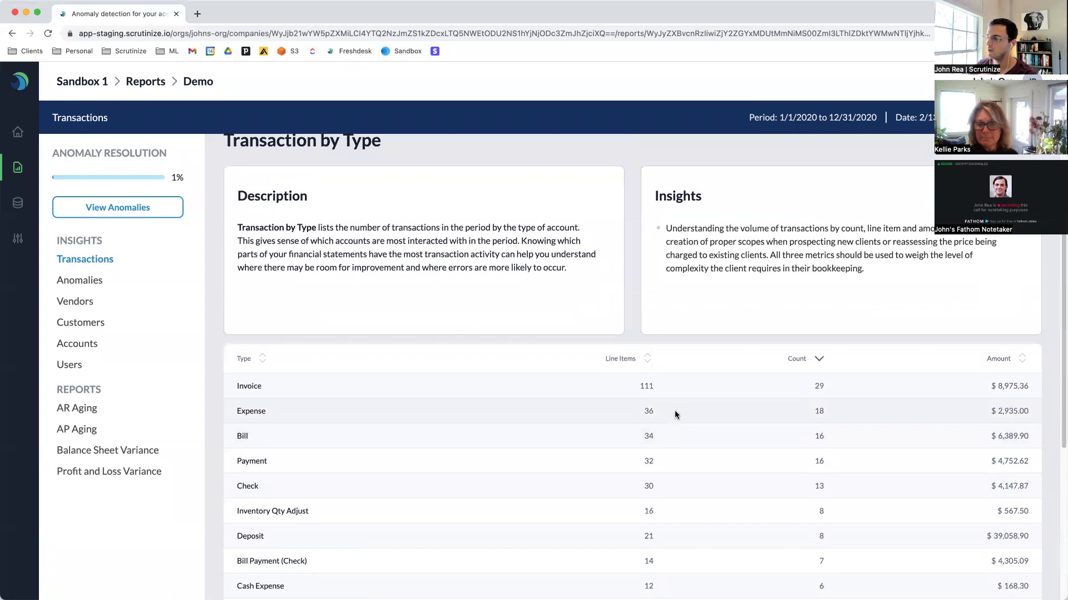
{"action": "left_click", "coordinate": [673, 412]}
{"action": "scroll", "coordinate": [657, 414], "scroll_direction": "down", "scroll_amount": 6}
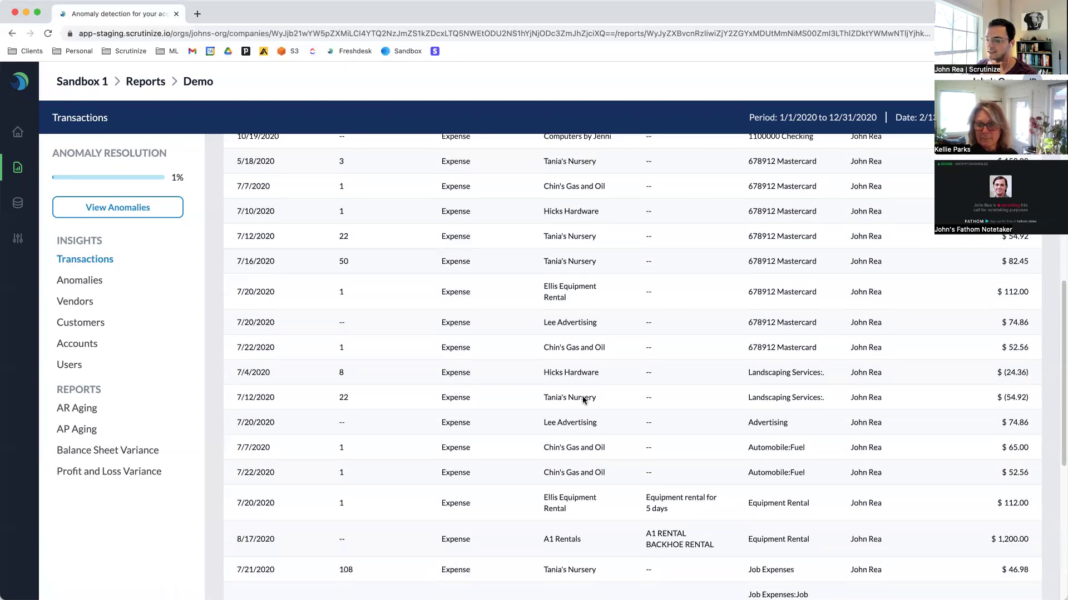
{"action": "scroll", "coordinate": [582, 396], "scroll_direction": "up", "scroll_amount": 7}
{"action": "left_click", "coordinate": [267, 158]}
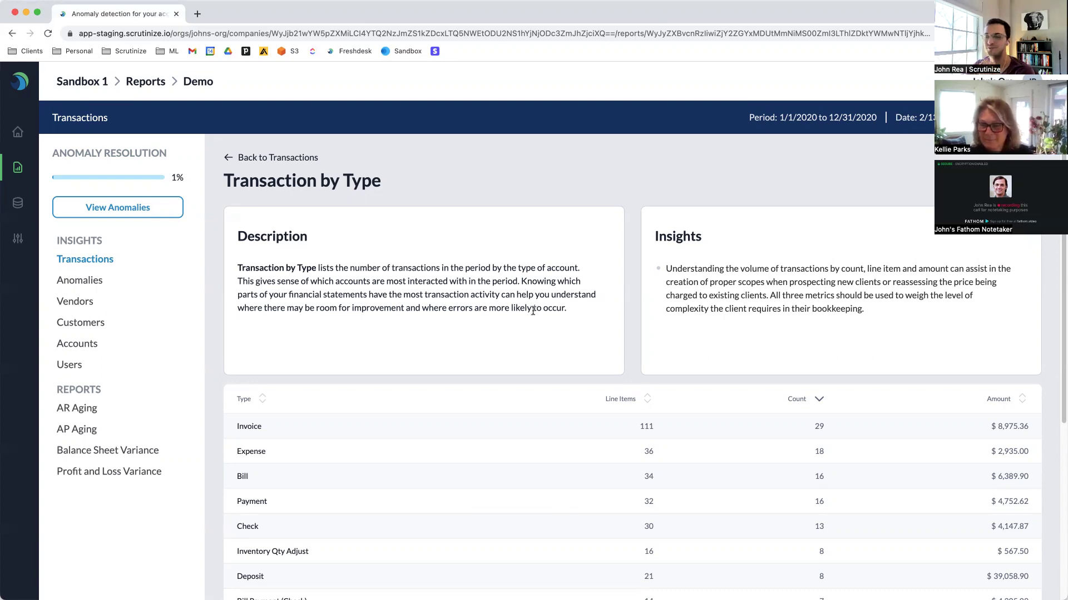
{"action": "scroll", "coordinate": [370, 356], "scroll_direction": "down", "scroll_amount": 1}
{"action": "scroll", "coordinate": [371, 356], "scroll_direction": "down", "scroll_amount": 2}
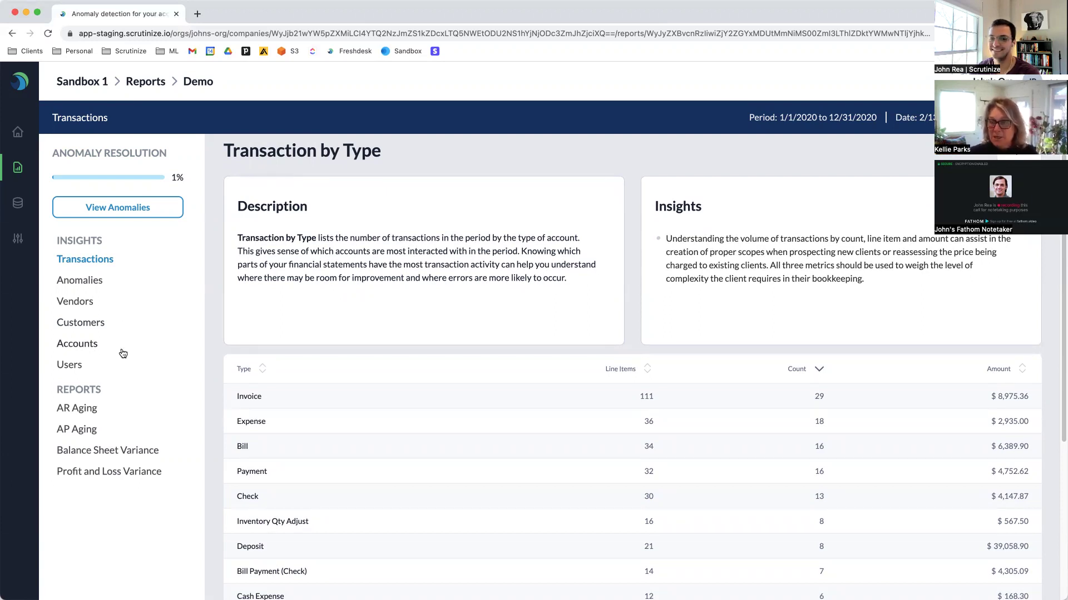
Open the Anomaly by Type details in the anomaly insights and examine the severity, count and amount of each anomaly.
{"action": "left_click", "coordinate": [70, 285]}
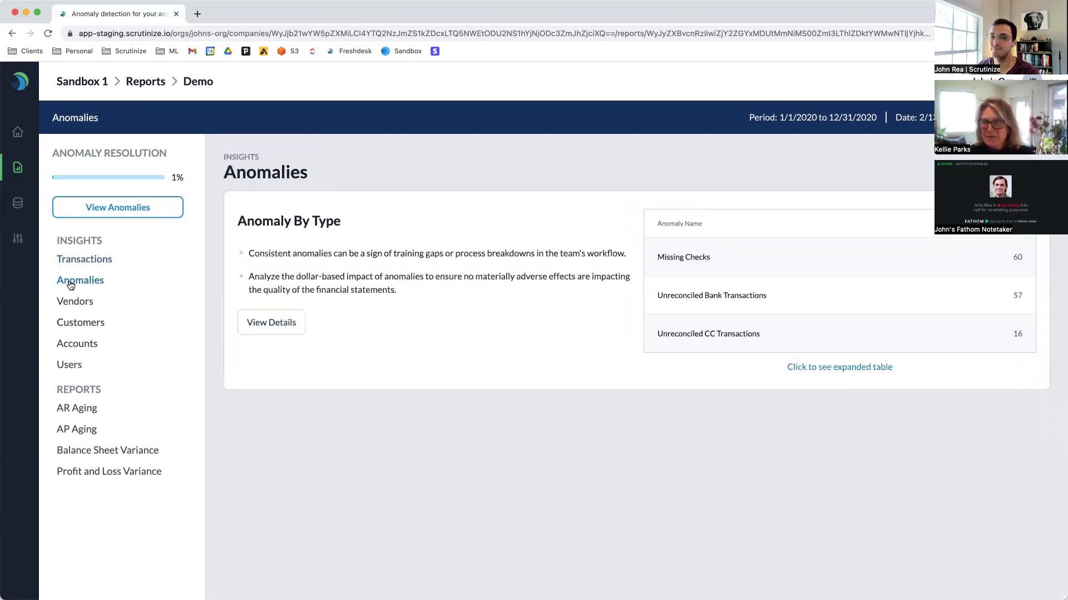
{"action": "left_click", "coordinate": [252, 325]}
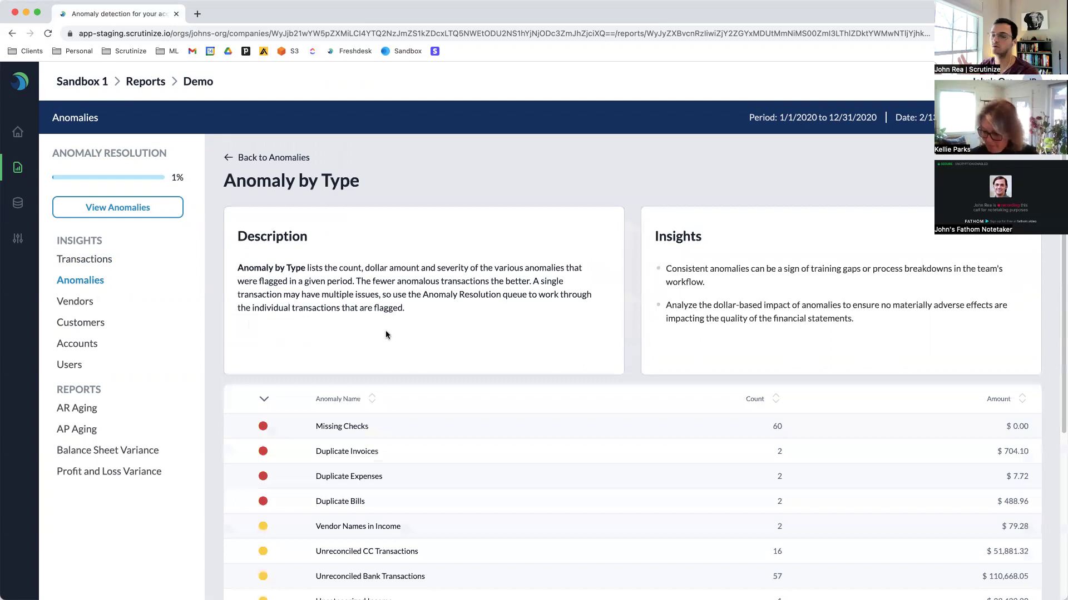
{"action": "scroll", "coordinate": [476, 309], "scroll_direction": "down", "scroll_amount": 5}
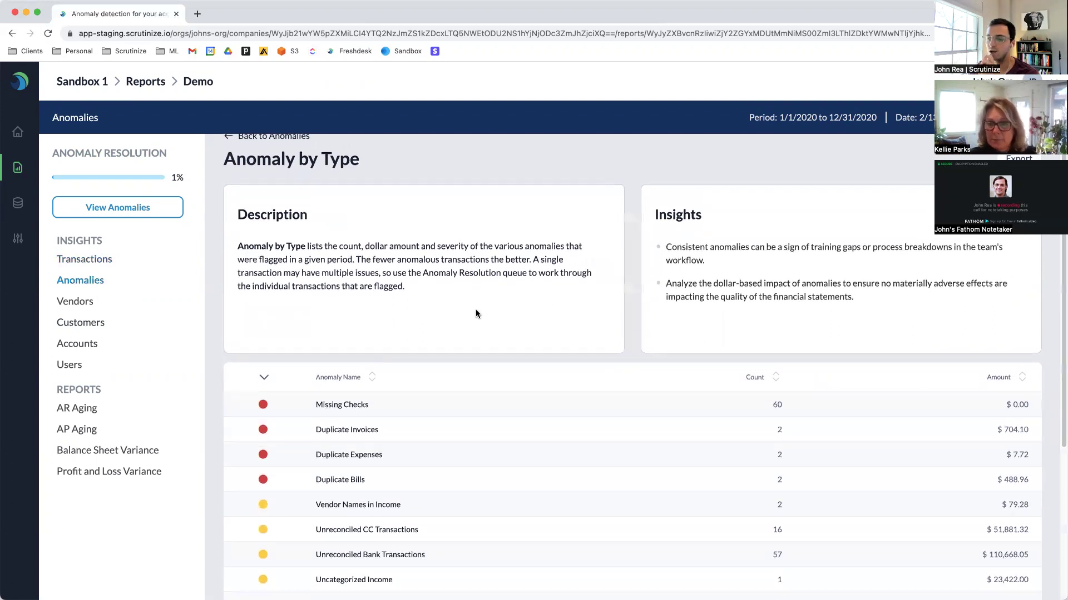
Inspect the individual transactions flagged as Uncategorized Income and Duplicate Bills, returning to Anomaly by Type after each.
{"action": "scroll", "coordinate": [476, 317], "scroll_direction": "down", "scroll_amount": 4}
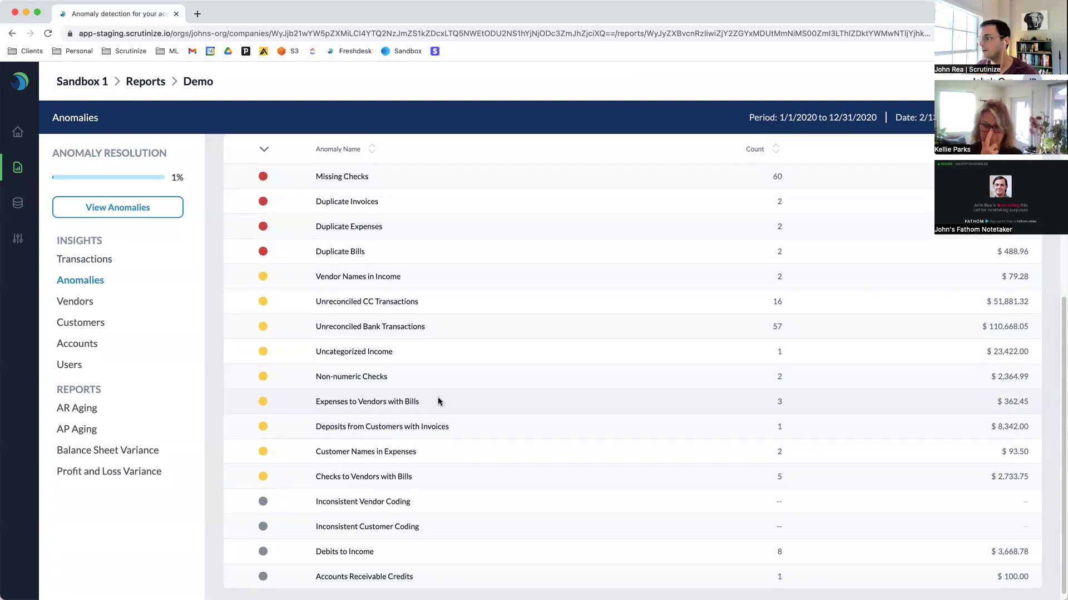
{"action": "scroll", "coordinate": [439, 389], "scroll_direction": "up", "scroll_amount": 1}
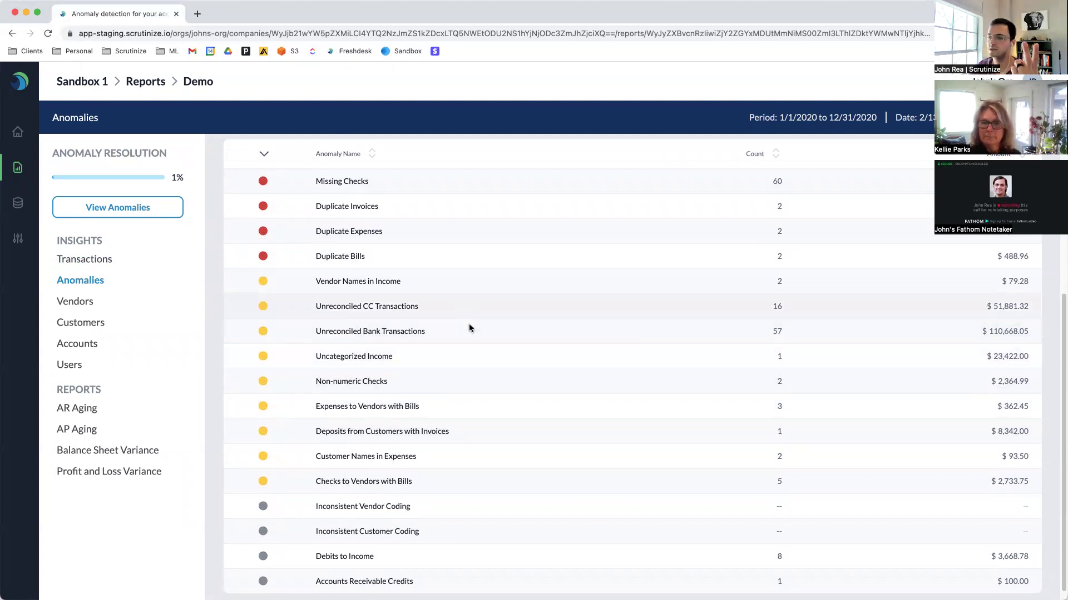
{"action": "left_click", "coordinate": [350, 356]}
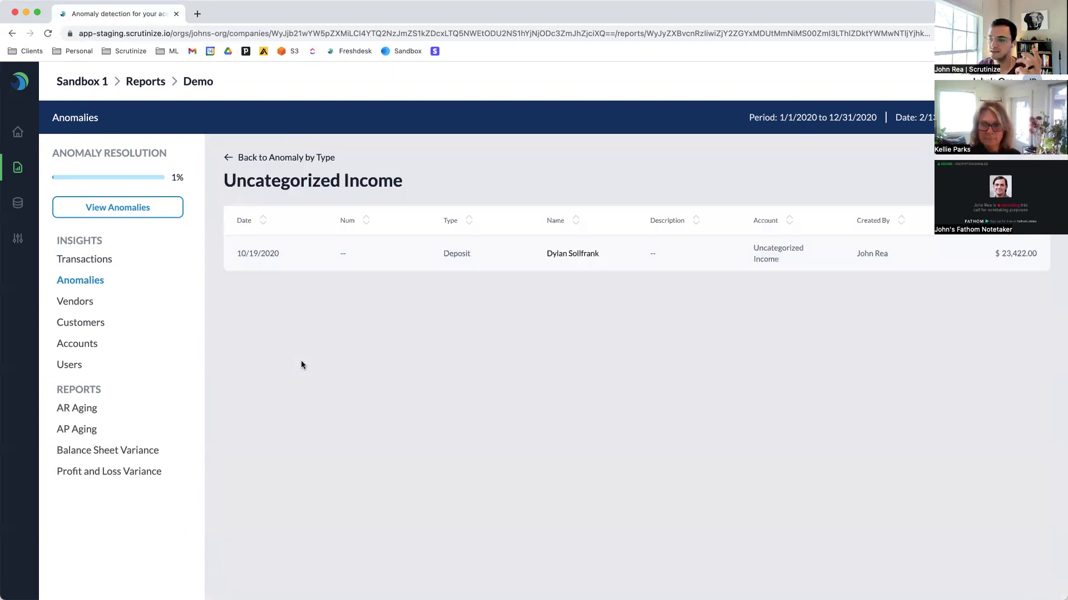
{"action": "left_click", "coordinate": [259, 159]}
{"action": "scroll", "coordinate": [435, 309], "scroll_direction": "down", "scroll_amount": 5}
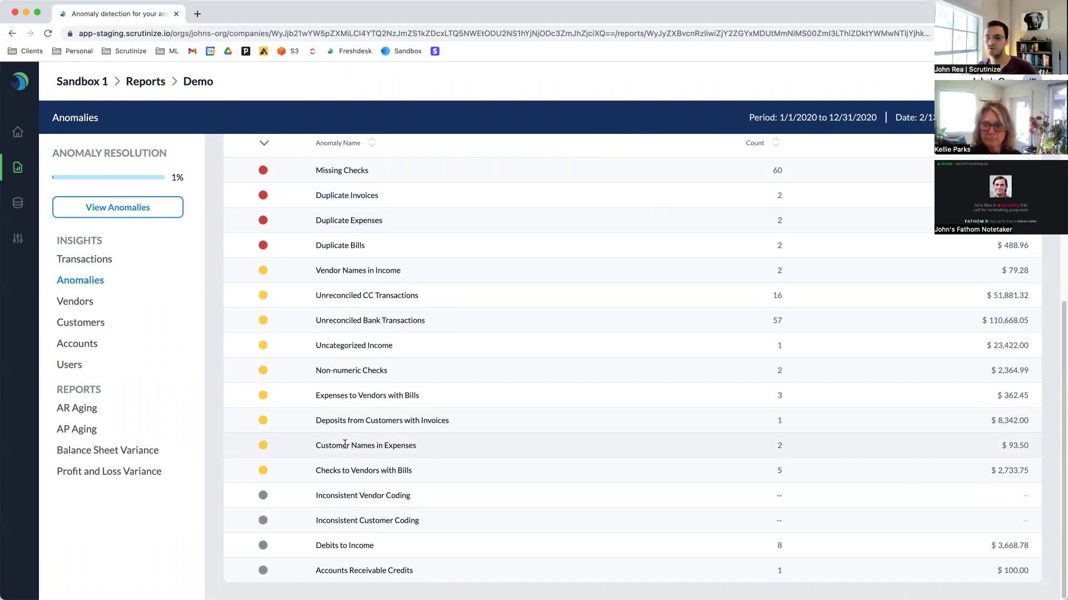
{"action": "scroll", "coordinate": [389, 422], "scroll_direction": "up", "scroll_amount": 3}
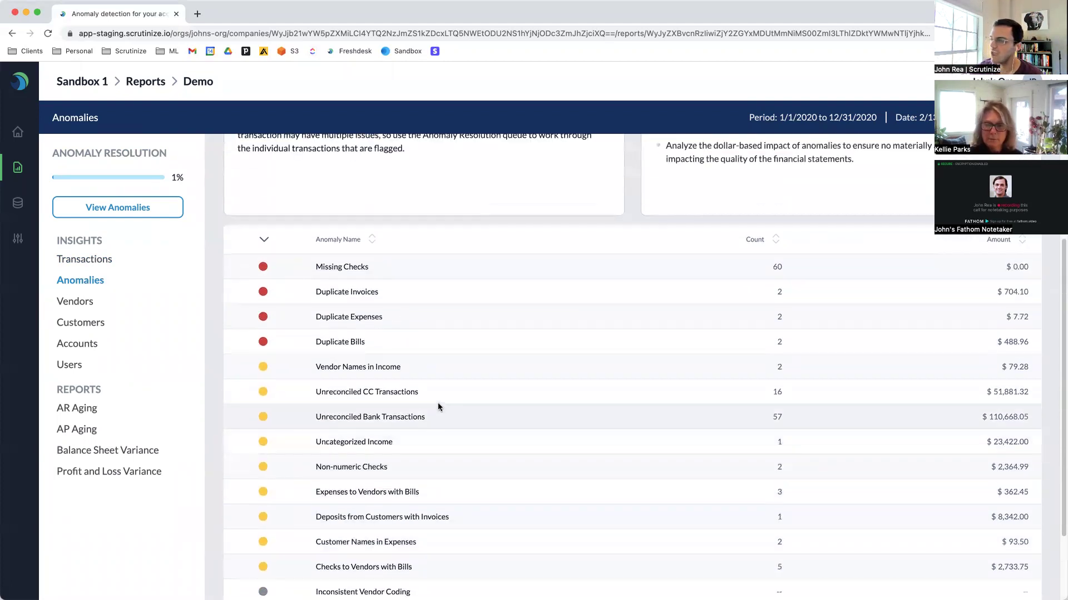
{"action": "left_click", "coordinate": [455, 344]}
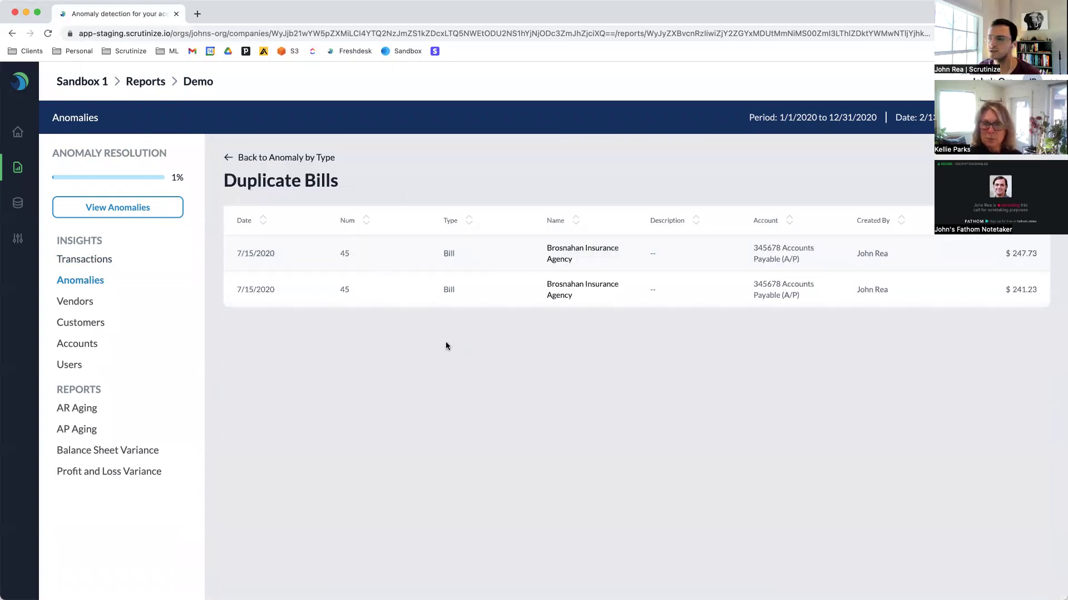
{"action": "left_click", "coordinate": [236, 159]}
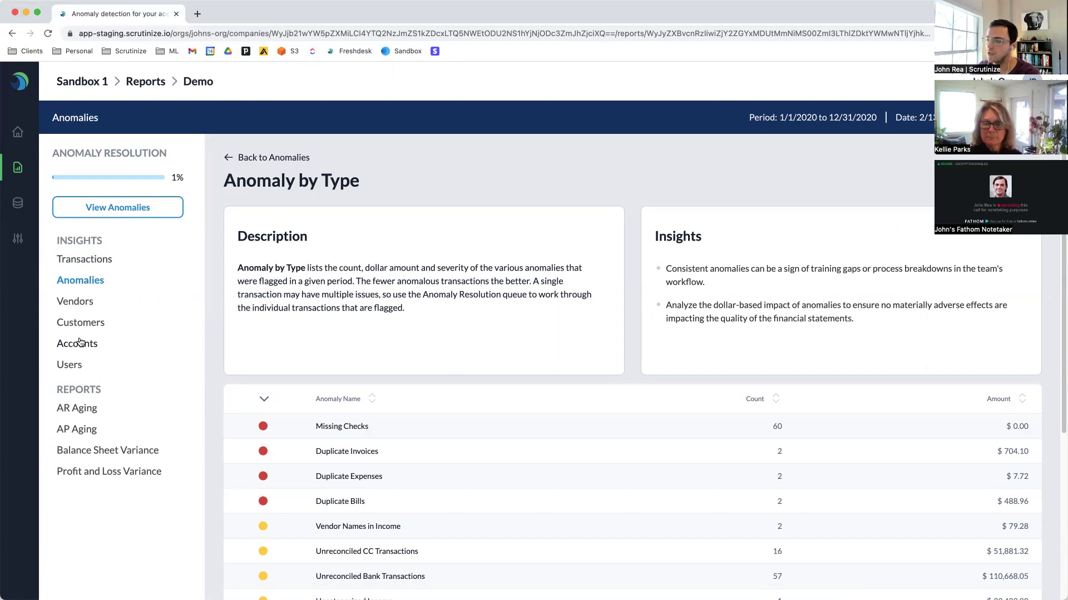
Open the Chart of Accounts Usage details in the account insights and examine the creation and modification dates of the unused accounts.
{"action": "left_click", "coordinate": [79, 342]}
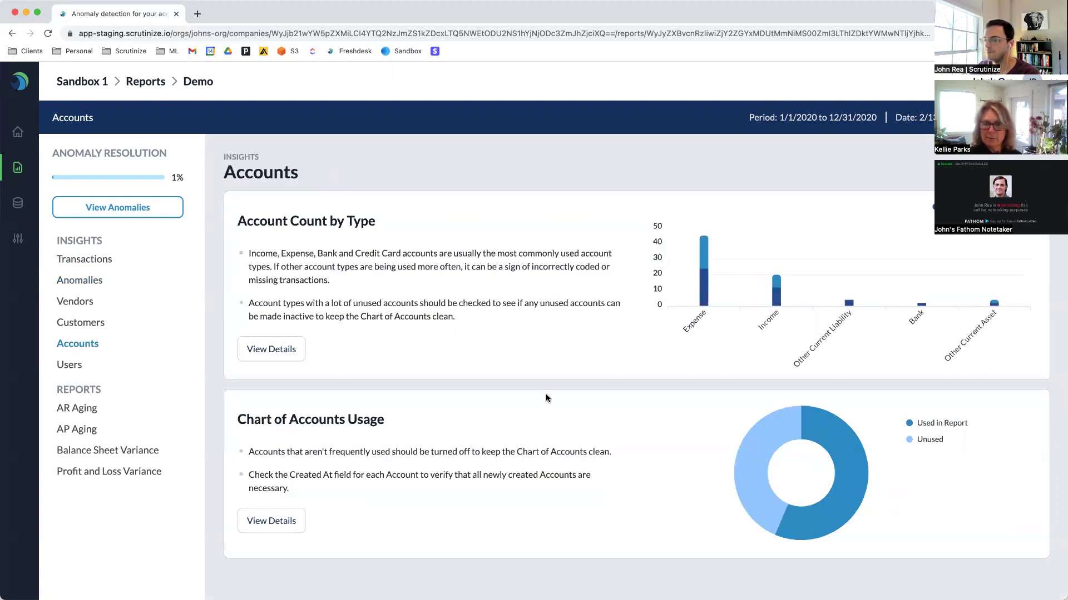
{"action": "left_click", "coordinate": [276, 521]}
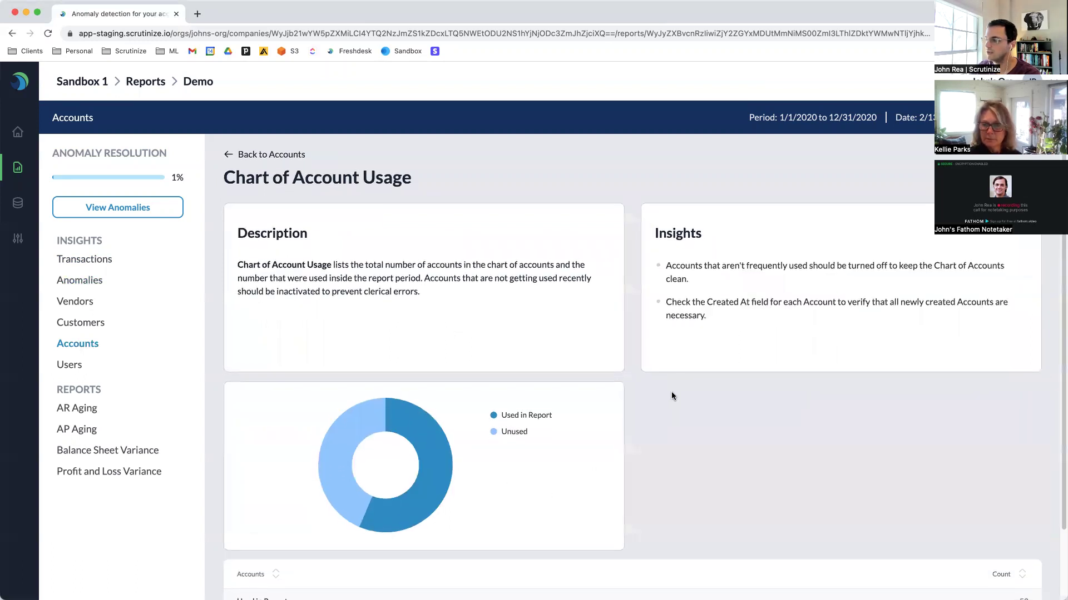
{"action": "scroll", "coordinate": [672, 392], "scroll_direction": "down", "scroll_amount": 3}
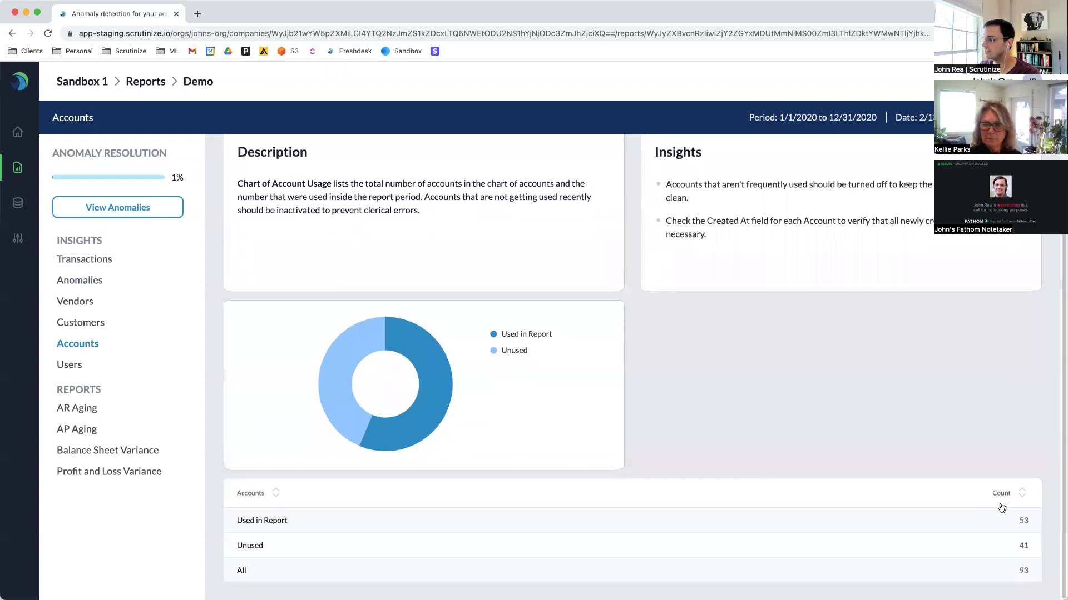
{"action": "left_click", "coordinate": [1023, 544]}
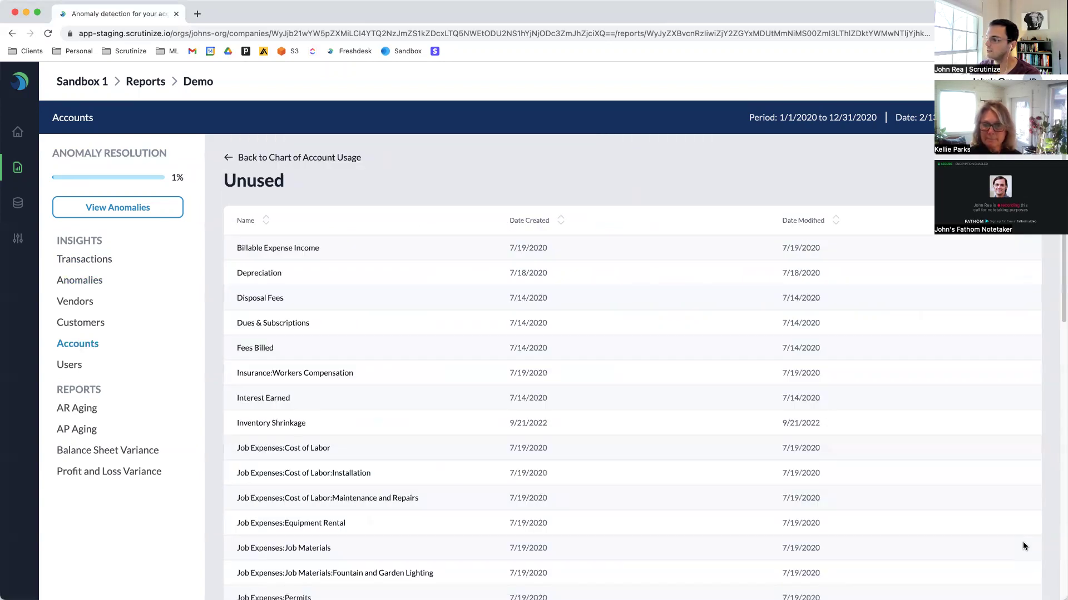
{"action": "scroll", "coordinate": [962, 527], "scroll_direction": "down", "scroll_amount": 5}
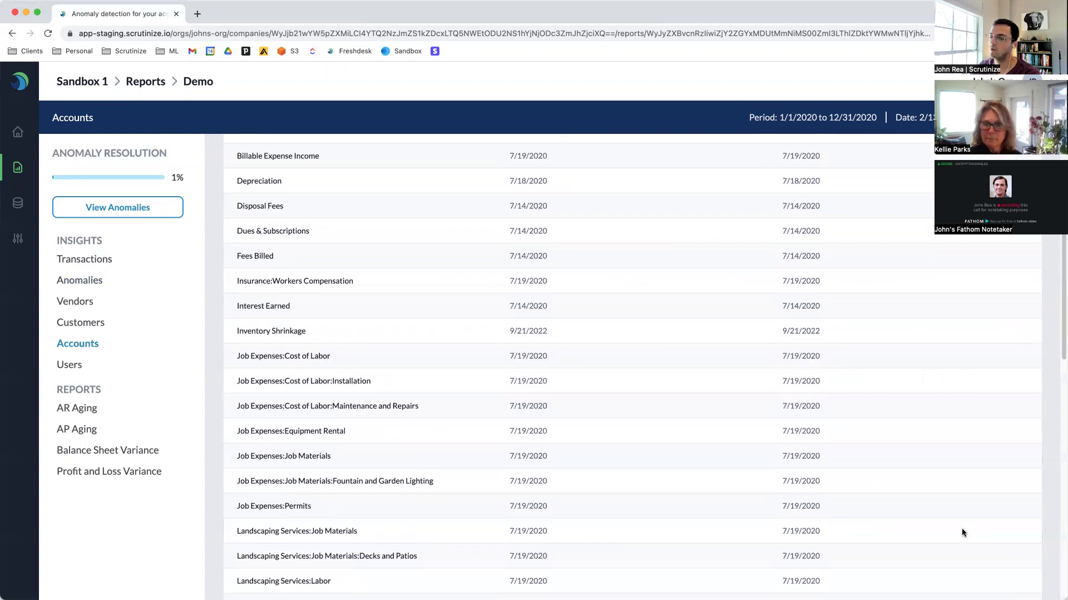
{"action": "scroll", "coordinate": [954, 532], "scroll_direction": "down", "scroll_amount": 4}
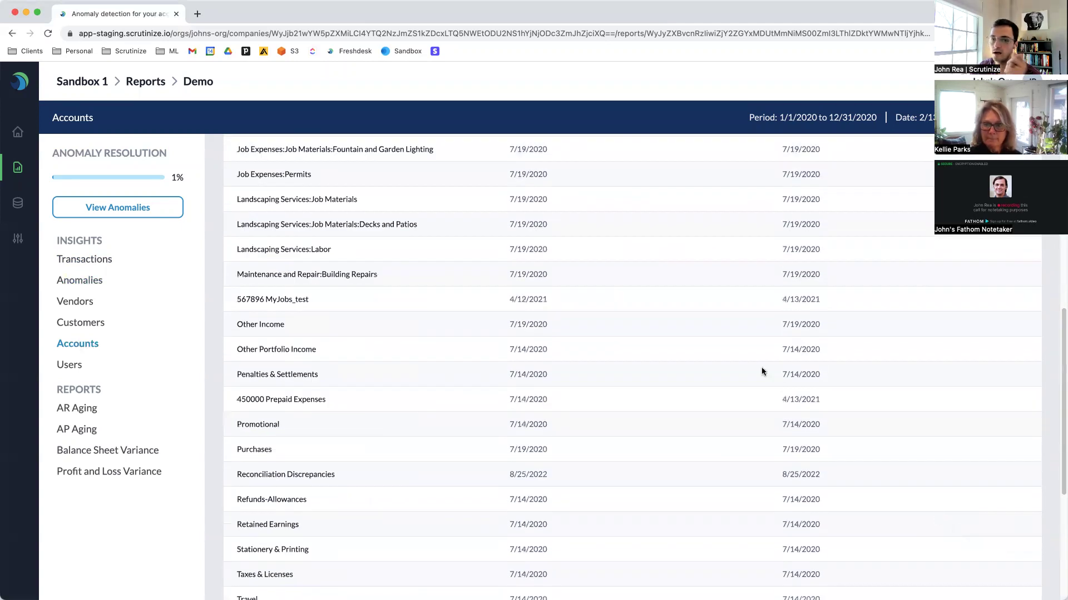
{"action": "scroll", "coordinate": [753, 367], "scroll_direction": "up", "scroll_amount": 7}
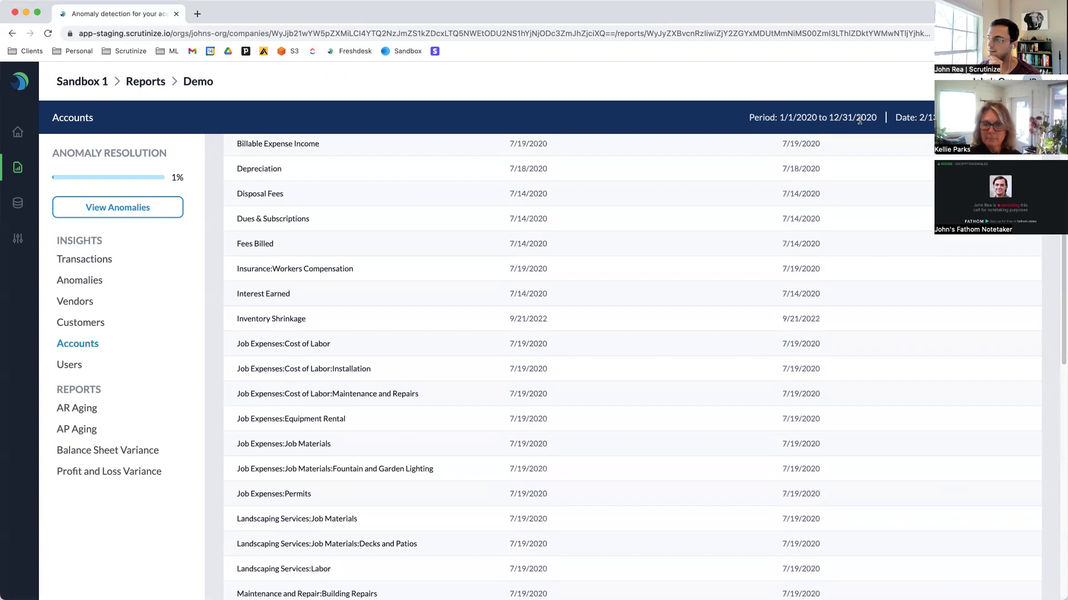
{"action": "scroll", "coordinate": [566, 316], "scroll_direction": "up", "scroll_amount": 2}
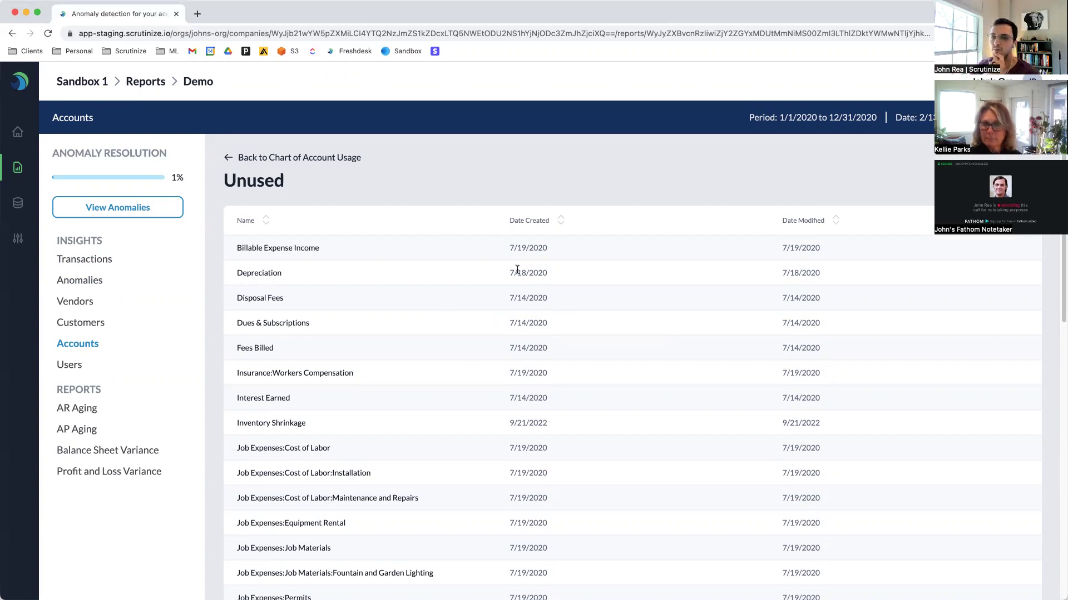
{"action": "scroll", "coordinate": [515, 275], "scroll_direction": "down", "scroll_amount": 2}
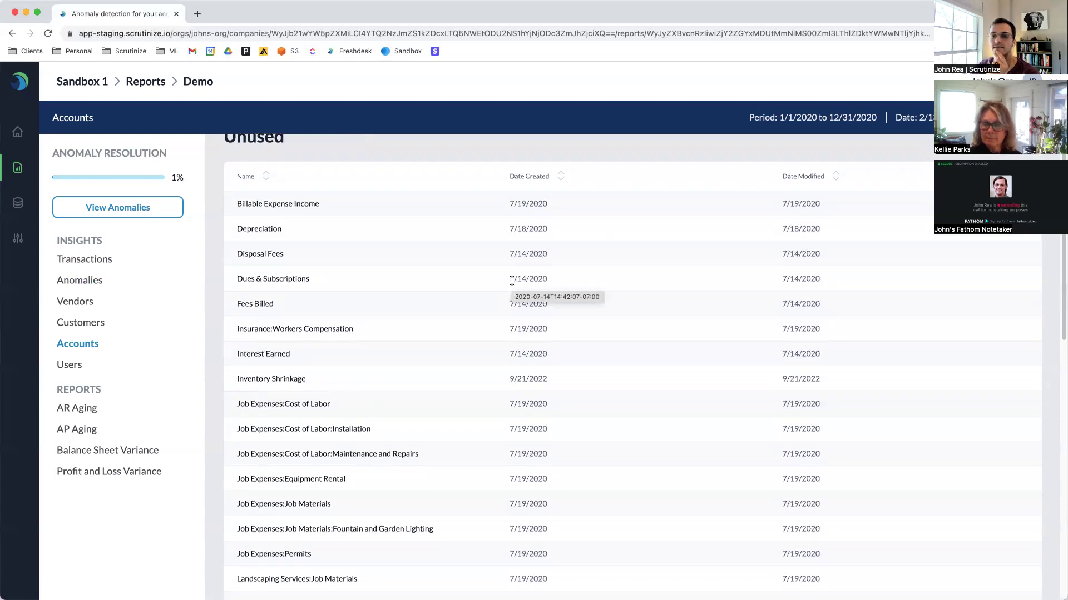
{"action": "scroll", "coordinate": [513, 281], "scroll_direction": "up", "scroll_amount": 2}
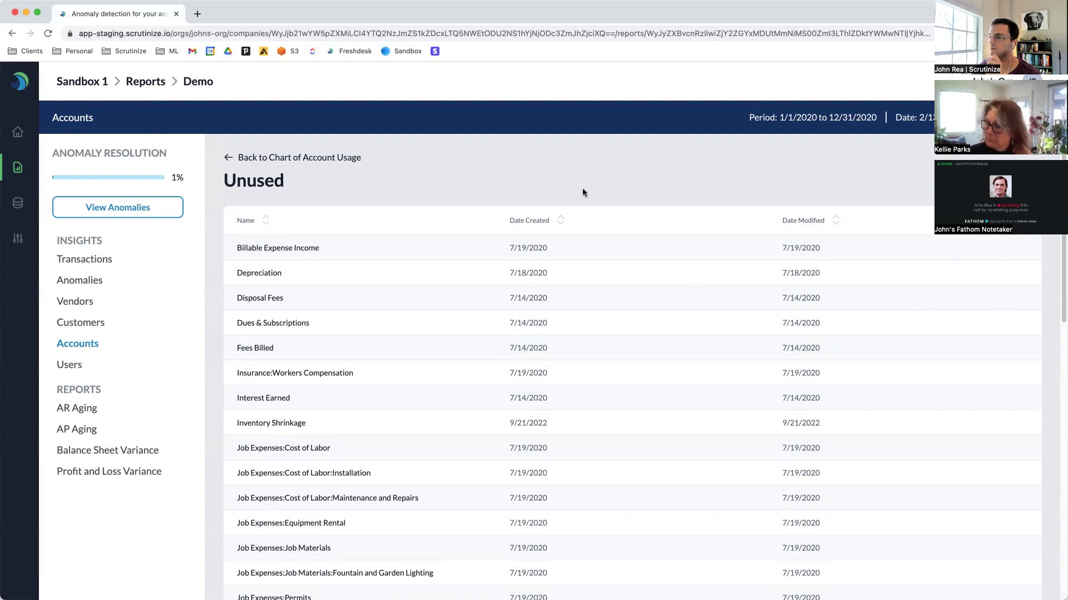
Open the list of accounts used in the report, sort it by Date Created with the newest first, and examine the BOA Loan's creation date.
{"action": "left_click", "coordinate": [301, 160]}
{"action": "scroll", "coordinate": [551, 283], "scroll_direction": "down", "scroll_amount": 2}
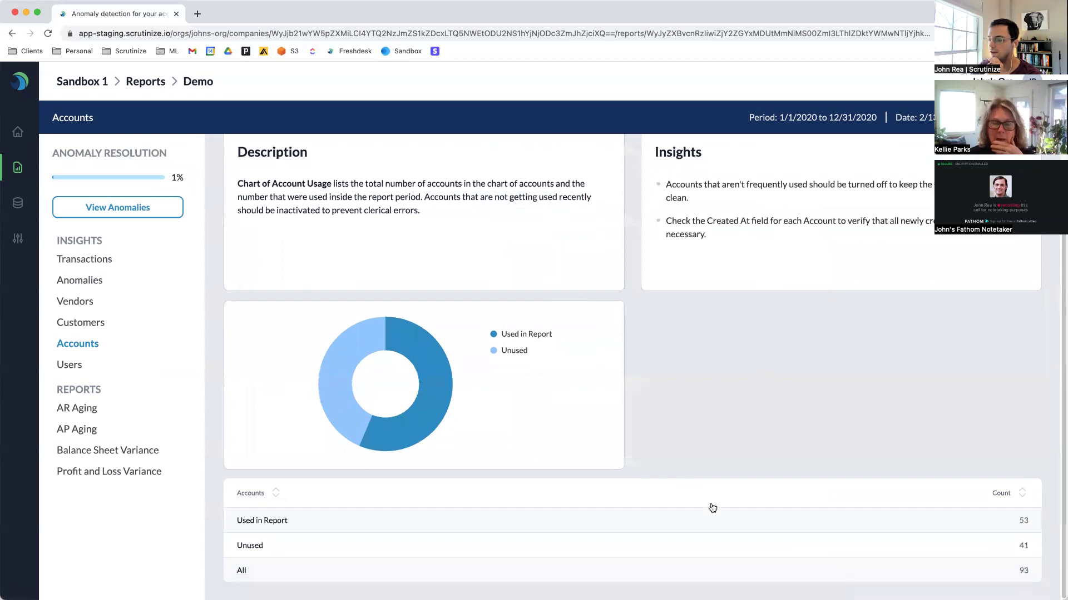
{"action": "left_click", "coordinate": [805, 522]}
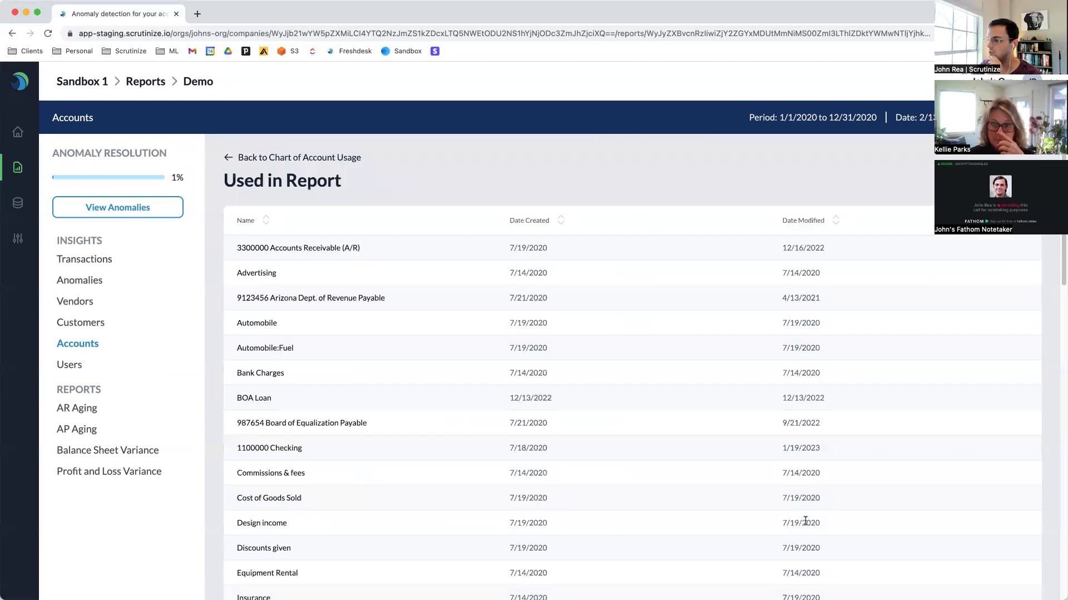
{"action": "left_click", "coordinate": [561, 220]}
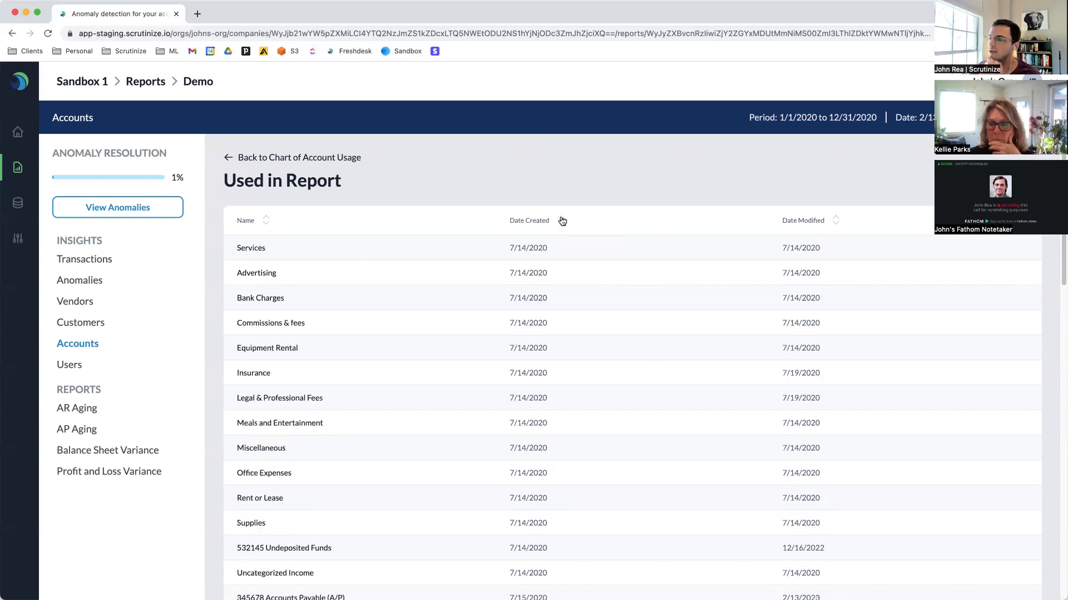
{"action": "left_click", "coordinate": [561, 221]}
{"action": "left_click_drag", "start_coordinate": [284, 249], "coordinate": [218, 246]}
{"action": "left_click_drag", "start_coordinate": [507, 255], "coordinate": [572, 250]}
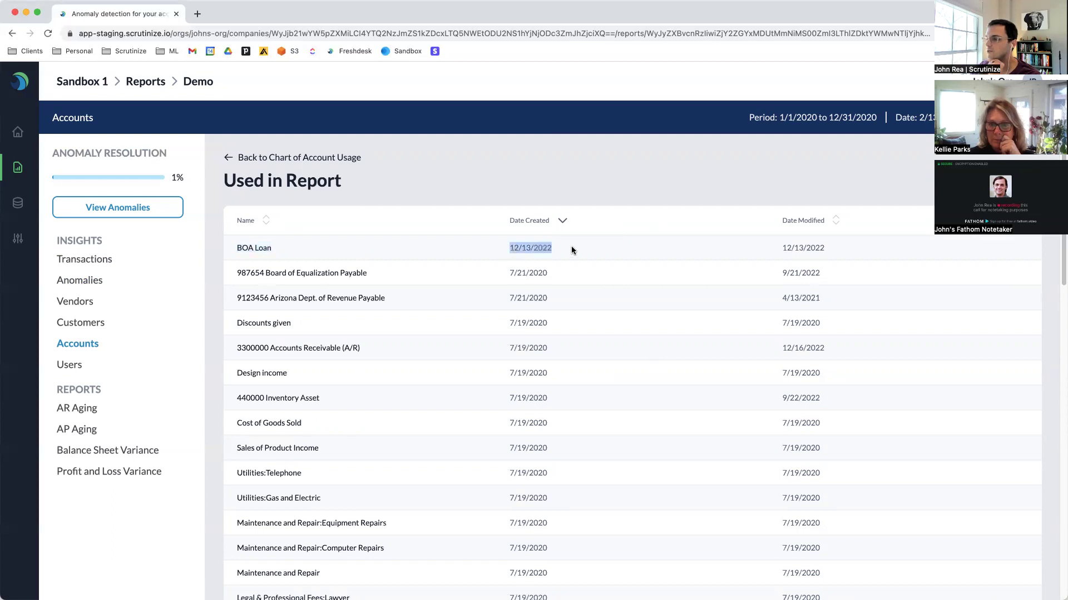
{"action": "mouse_move", "coordinate": [571, 252]}
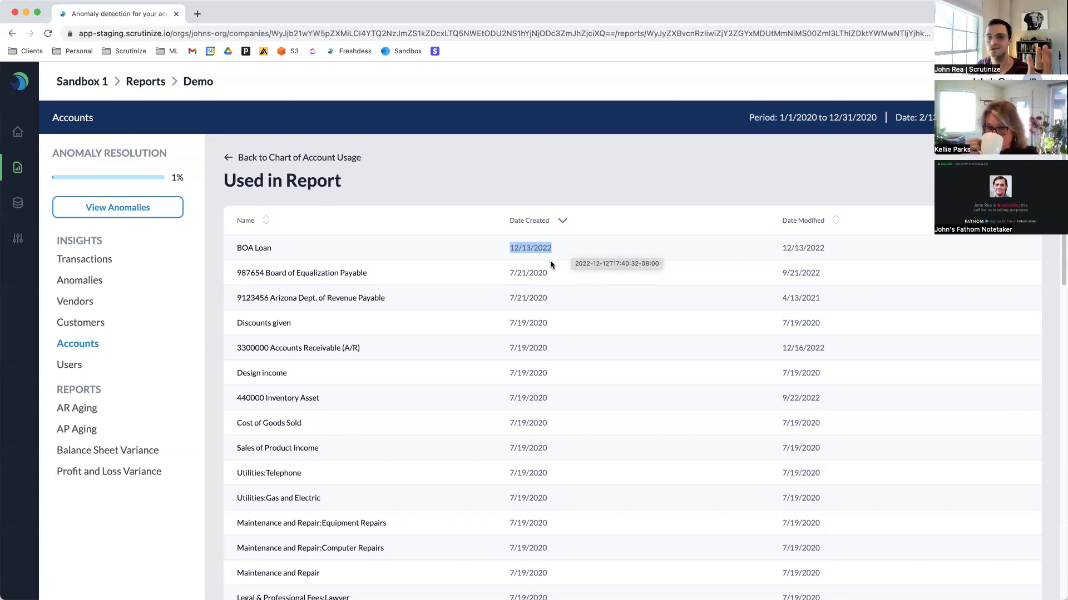
{"action": "left_click", "coordinate": [430, 181]}
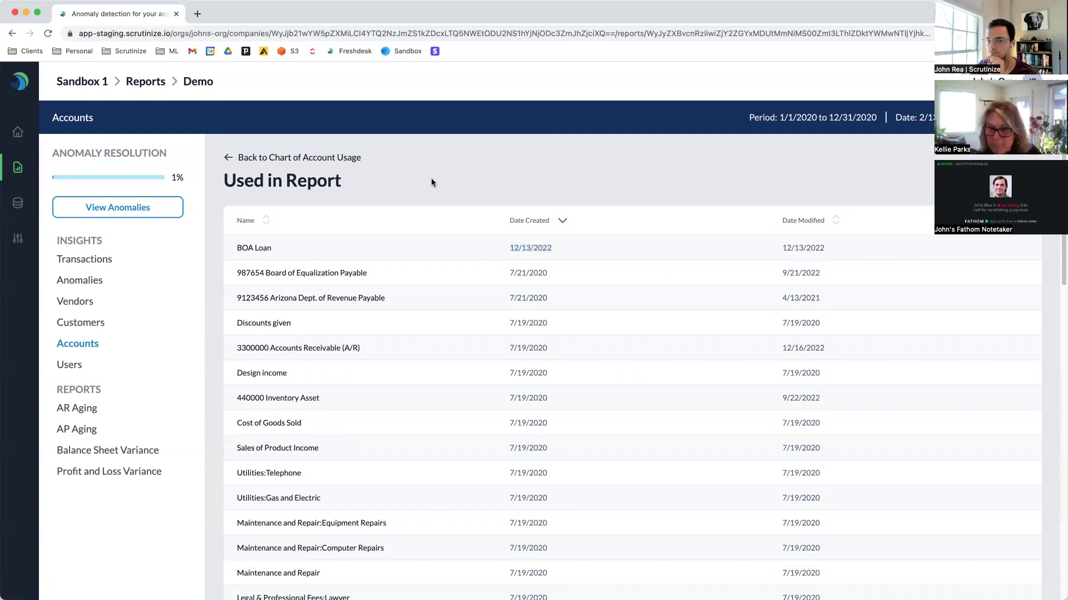
Open the Transaction Type by User details in the user insights and examine the transaction chart and the Expense share.
{"action": "left_click", "coordinate": [69, 365]}
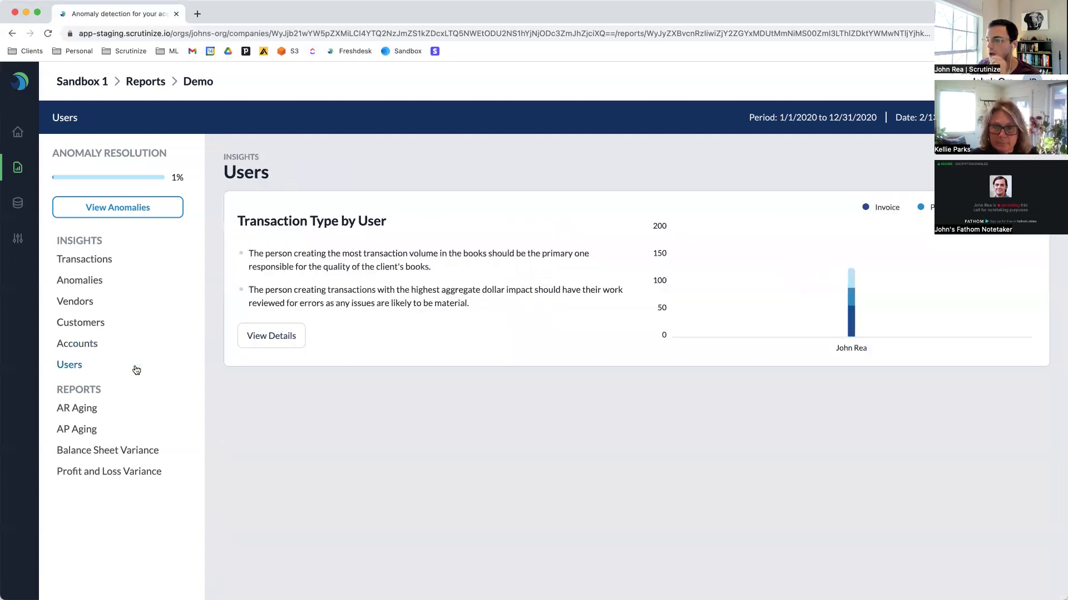
{"action": "left_click", "coordinate": [276, 344]}
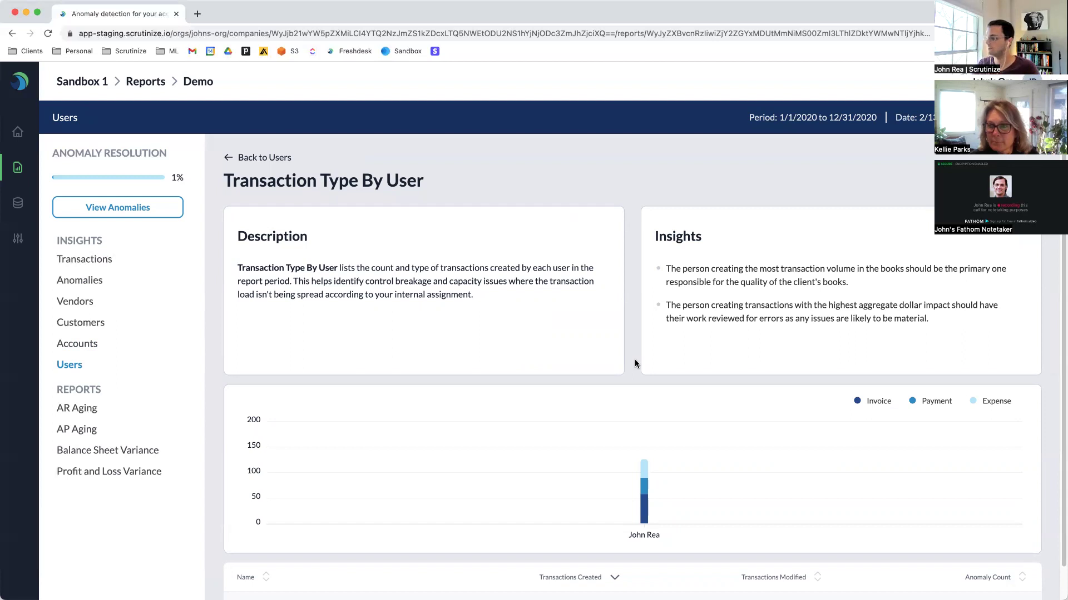
{"action": "scroll", "coordinate": [632, 363], "scroll_direction": "down", "scroll_amount": 2}
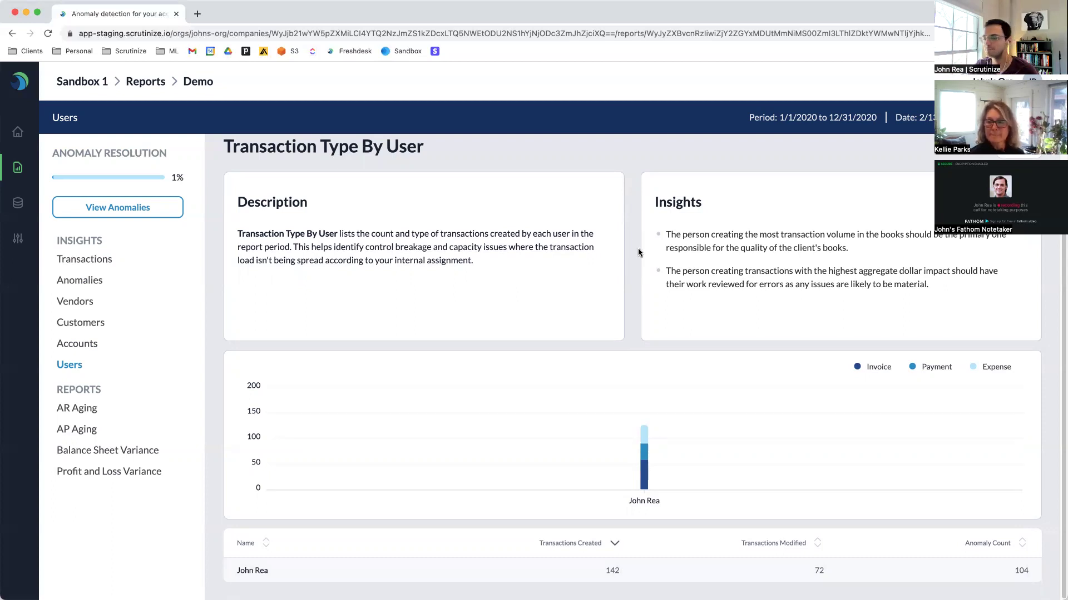
{"action": "mouse_move", "coordinate": [644, 446]}
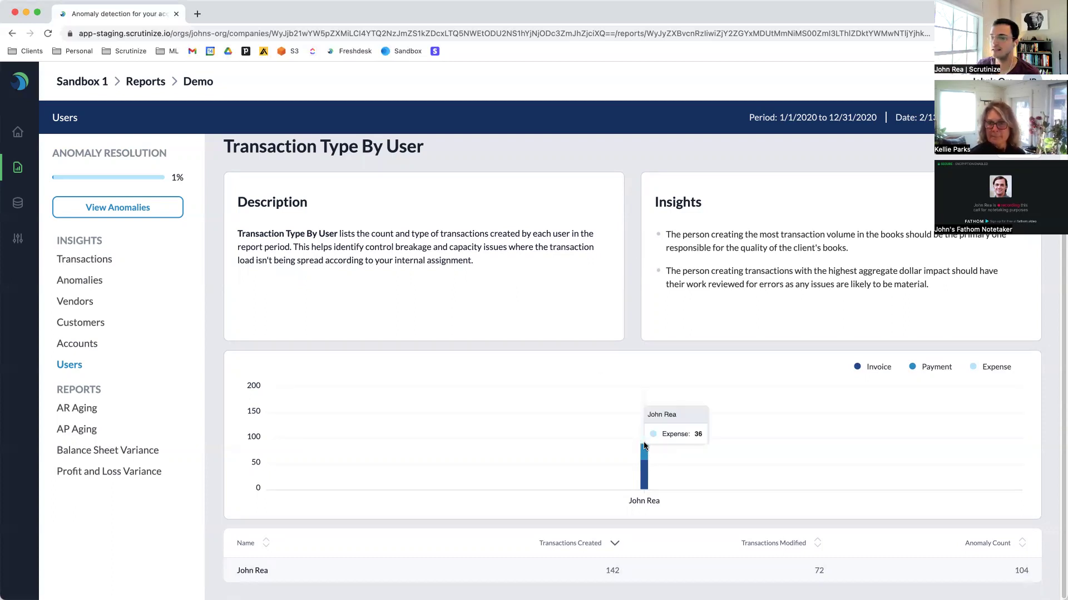
Examine the listed user's created and modified transactions per type, and return to the Transaction Type By User overview.
{"action": "left_click", "coordinate": [671, 566]}
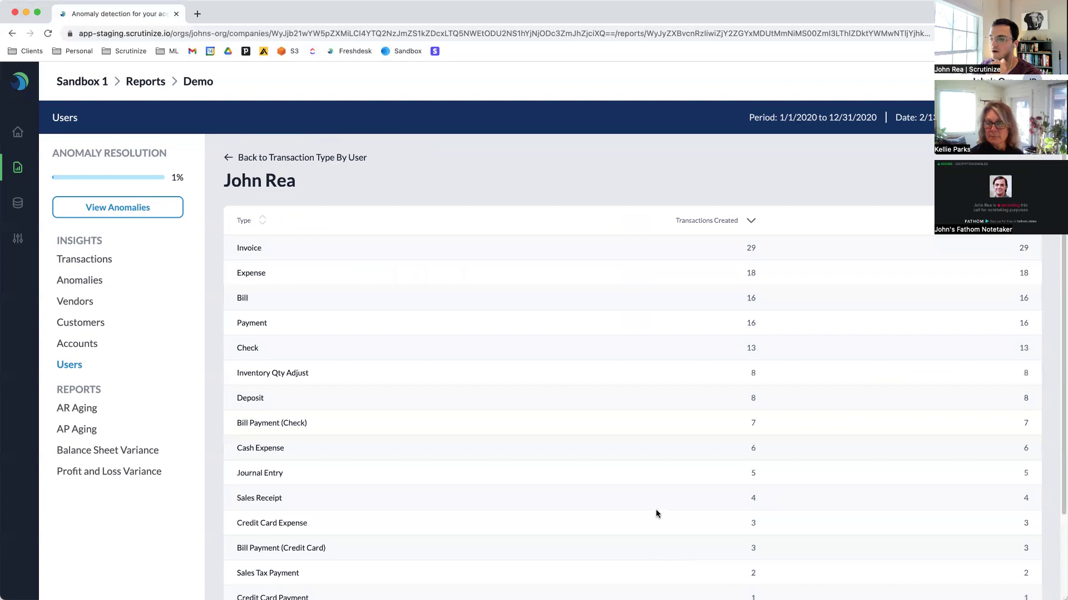
{"action": "scroll", "coordinate": [656, 511], "scroll_direction": "down", "scroll_amount": 1}
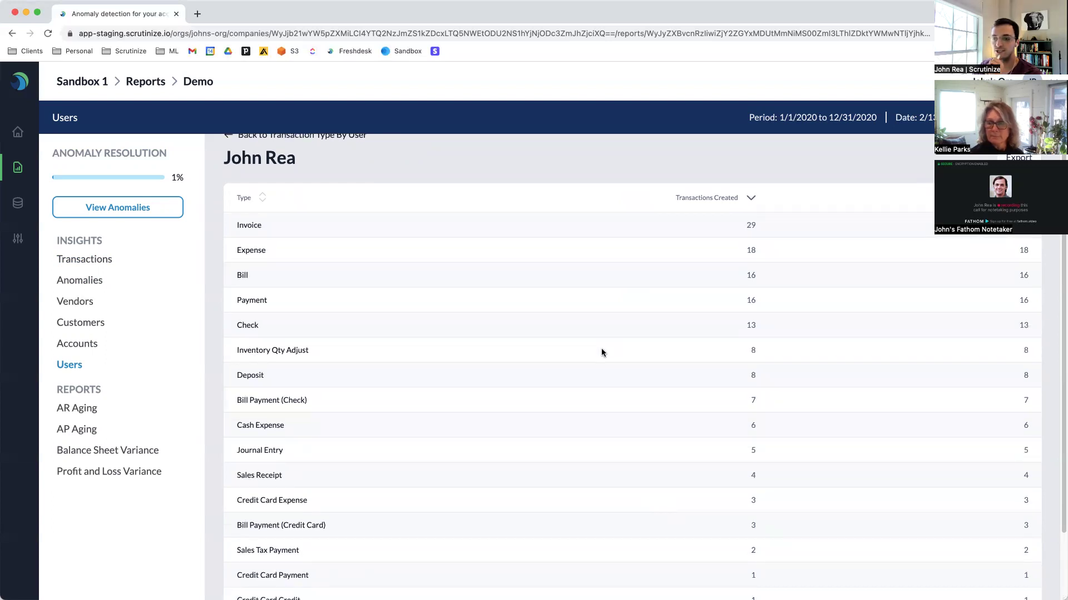
{"action": "scroll", "coordinate": [600, 351], "scroll_direction": "down", "scroll_amount": 2}
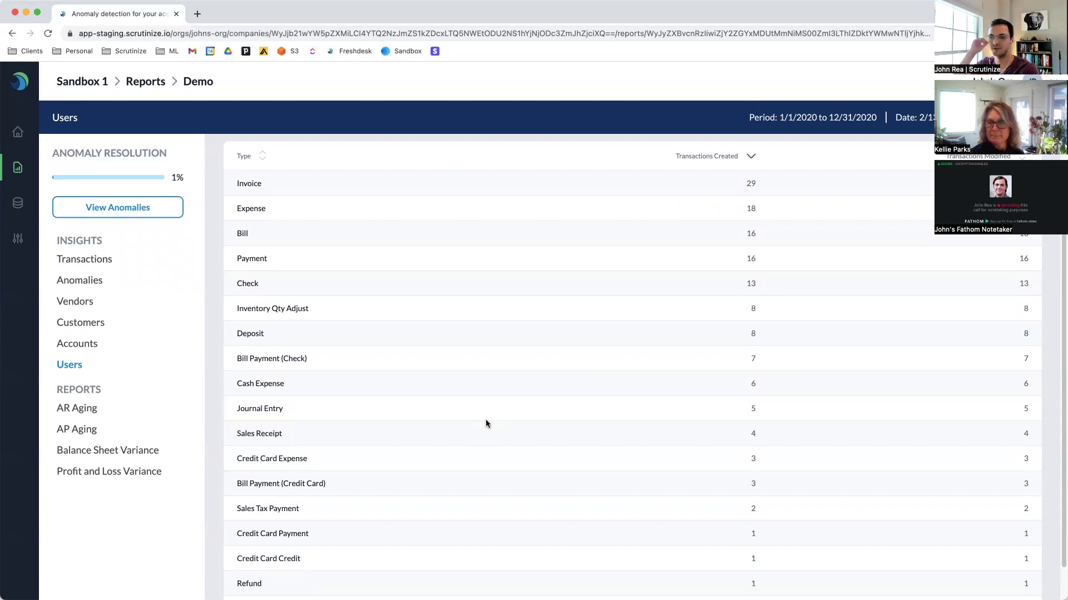
{"action": "scroll", "coordinate": [512, 419], "scroll_direction": "up", "scroll_amount": 2}
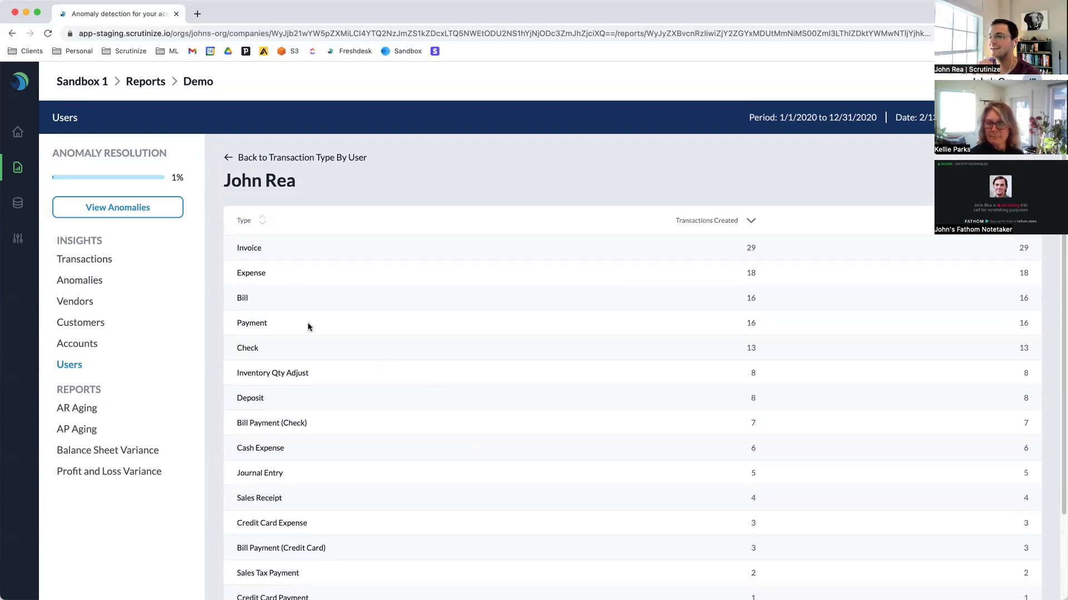
{"action": "left_click", "coordinate": [264, 159]}
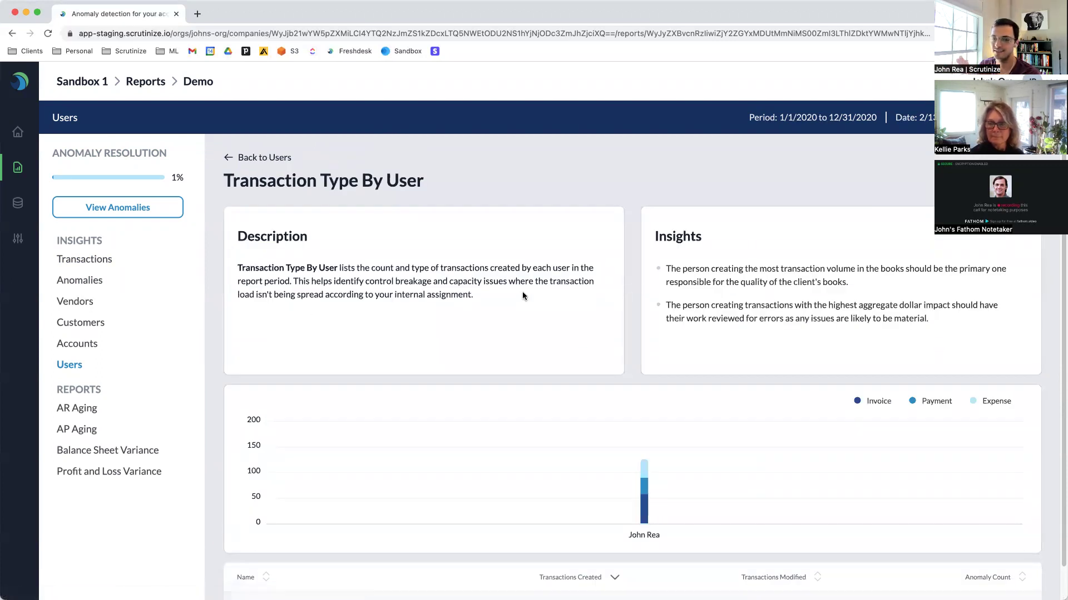
{"action": "scroll", "coordinate": [529, 332], "scroll_direction": "down", "scroll_amount": 1}
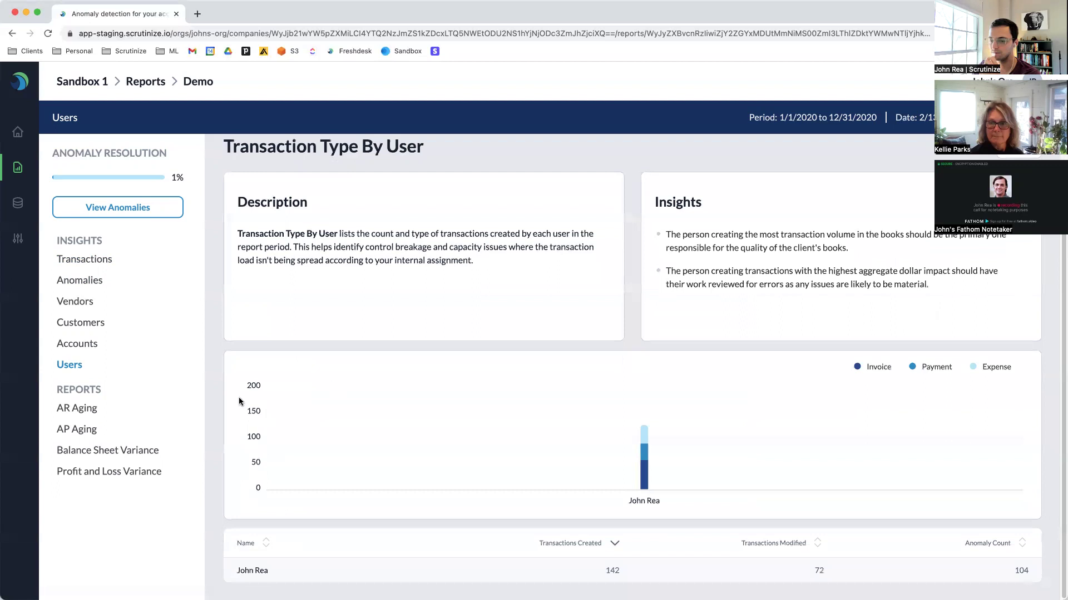
Open the AR Aging report and examine the report period's end date and the date of the first Red Rock Diner invoice.
{"action": "left_click", "coordinate": [82, 412]}
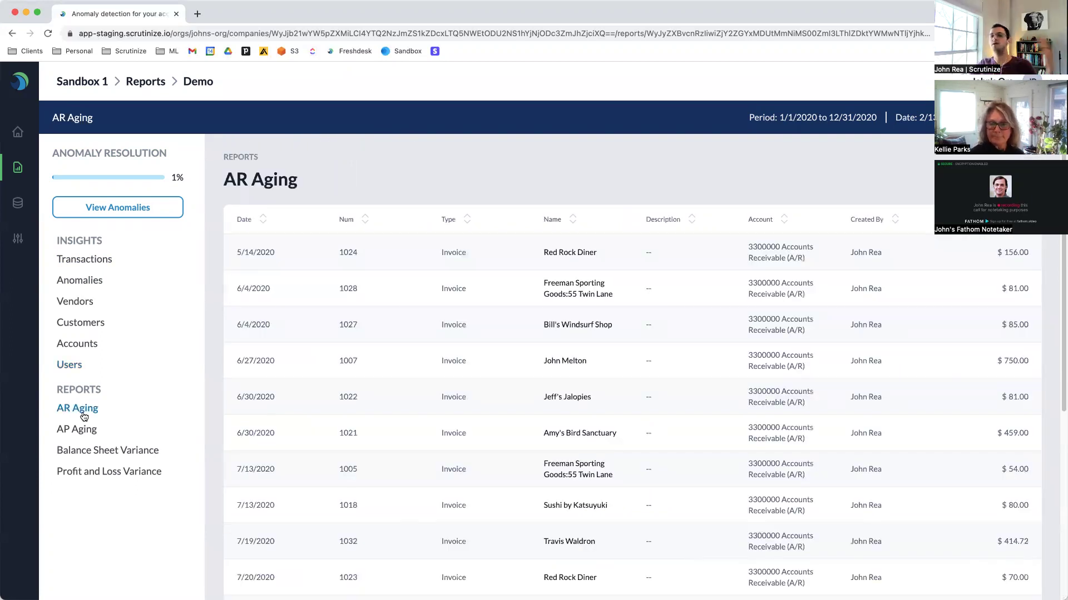
{"action": "left_click_drag", "start_coordinate": [852, 118], "coordinate": [876, 118]}
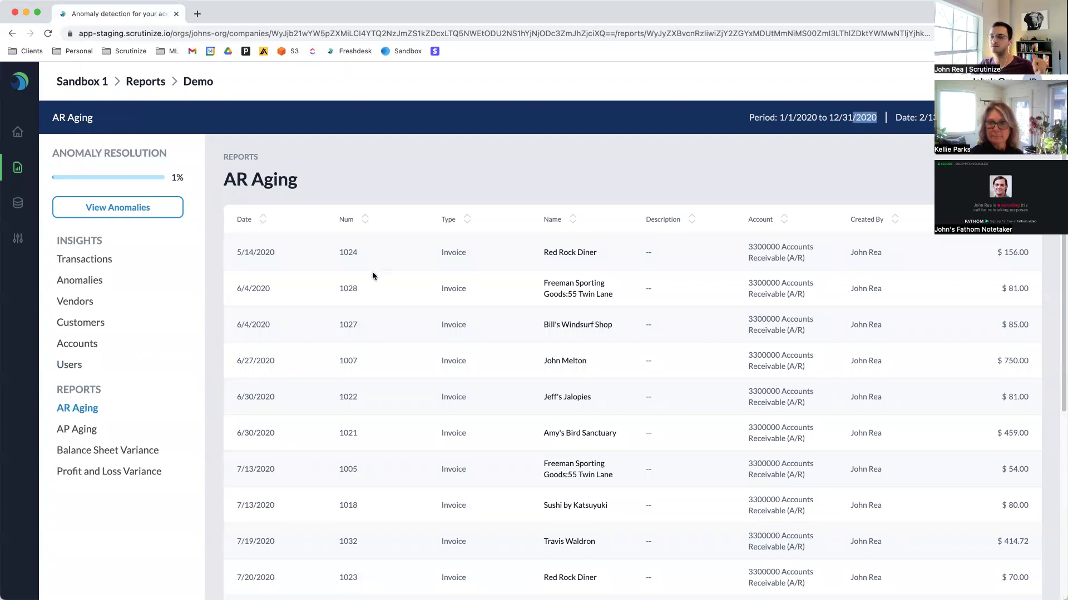
{"action": "left_click_drag", "start_coordinate": [277, 253], "coordinate": [225, 254]}
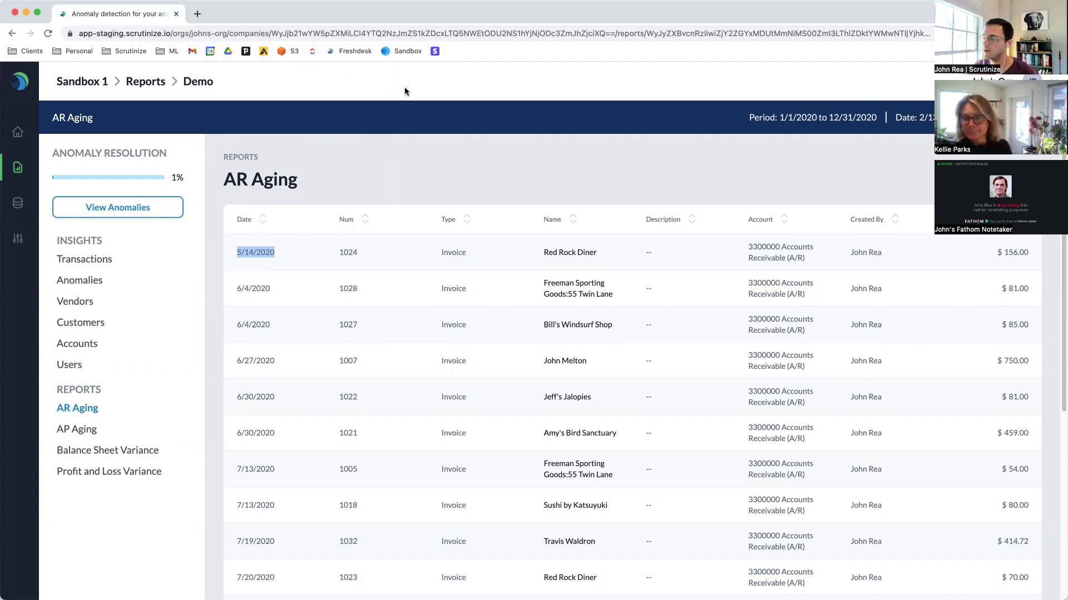
View the AP Aging report and the Balance Sheet Variance report.
{"action": "left_click", "coordinate": [82, 430]}
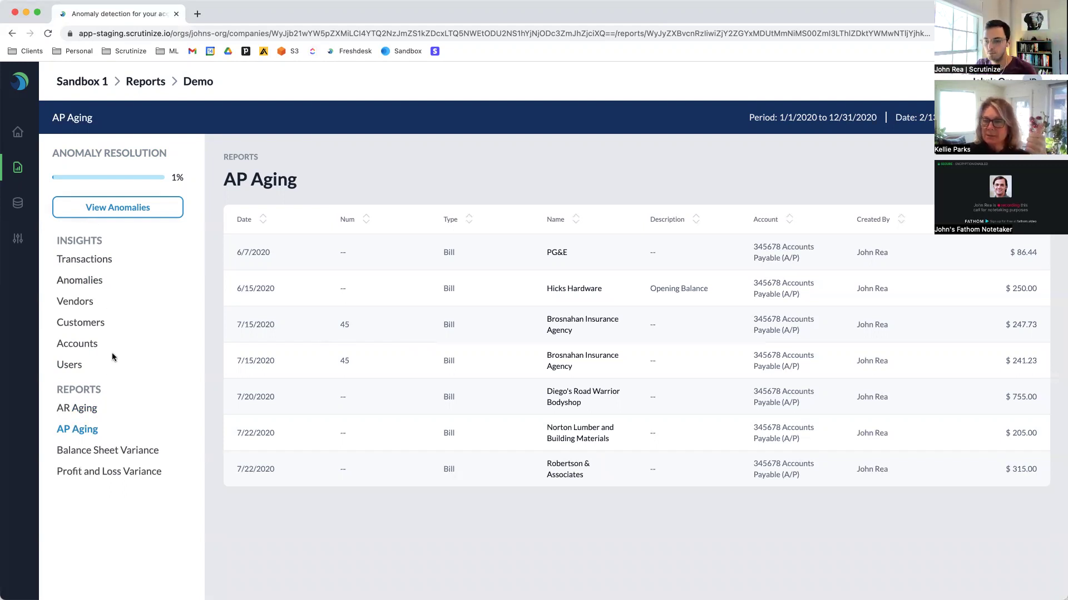
{"action": "left_click", "coordinate": [117, 455]}
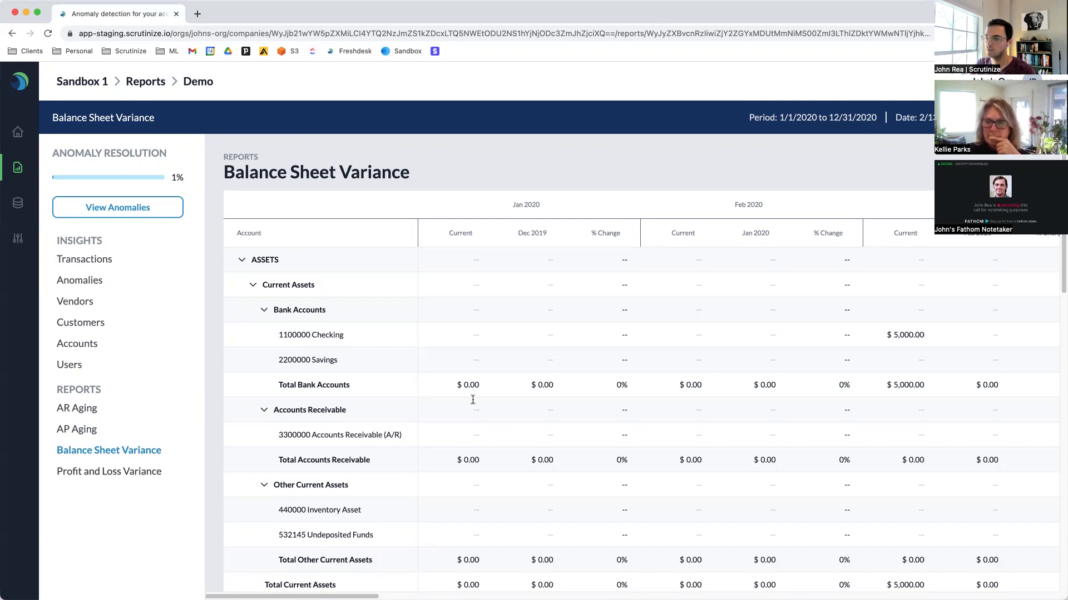
Open the Profit and Loss Variance report and examine the monthly income amounts and percentage changes from January through June 2020.
{"action": "left_click", "coordinate": [105, 476]}
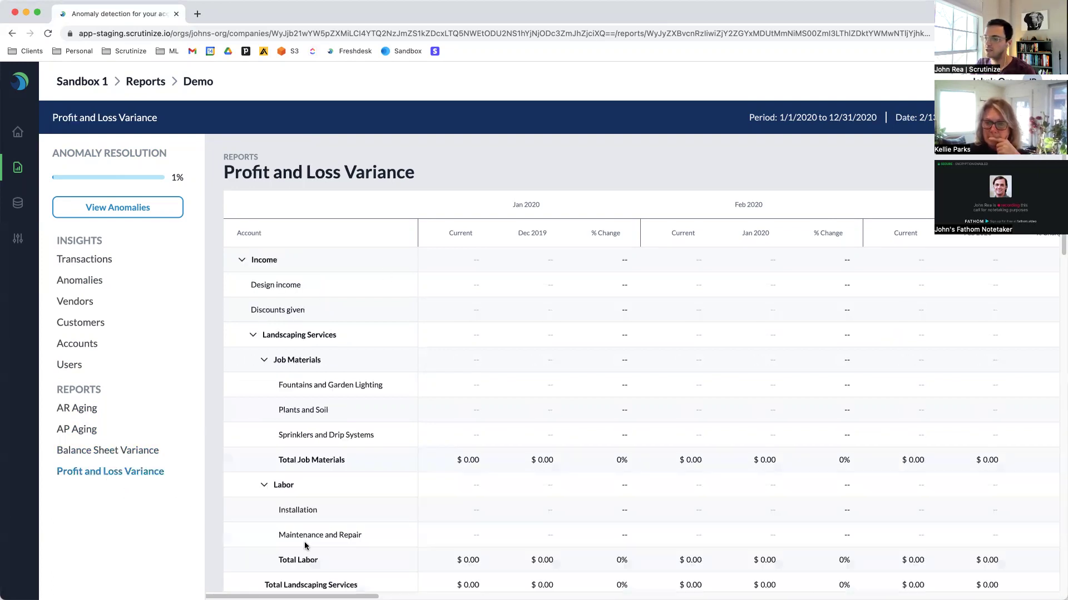
{"action": "scroll", "coordinate": [632, 375], "scroll_direction": "left", "scroll_amount": 2}
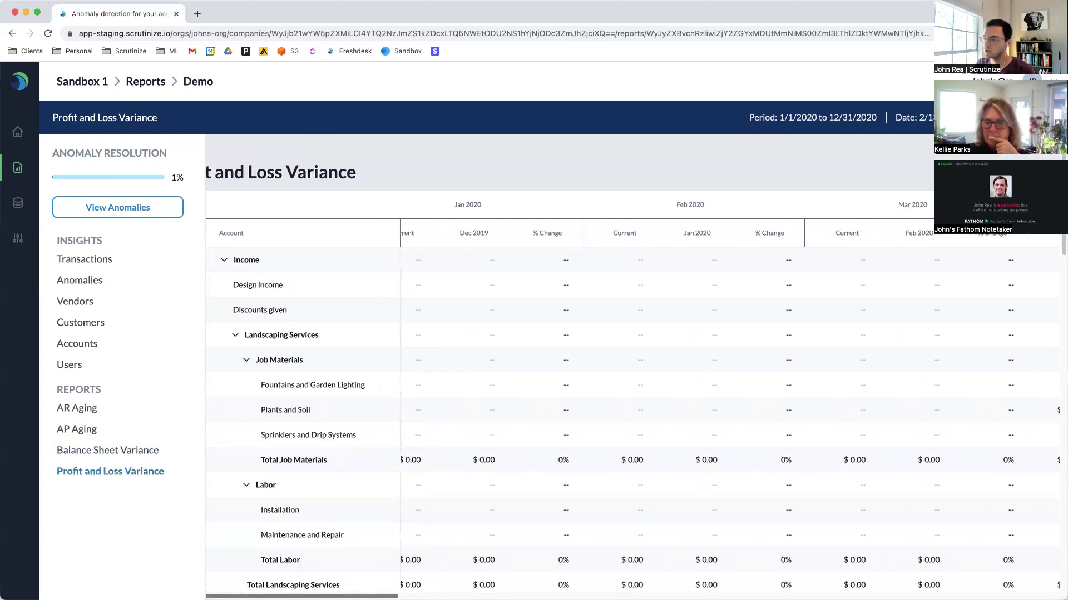
{"action": "scroll", "coordinate": [632, 375], "scroll_direction": "right", "scroll_amount": 7}
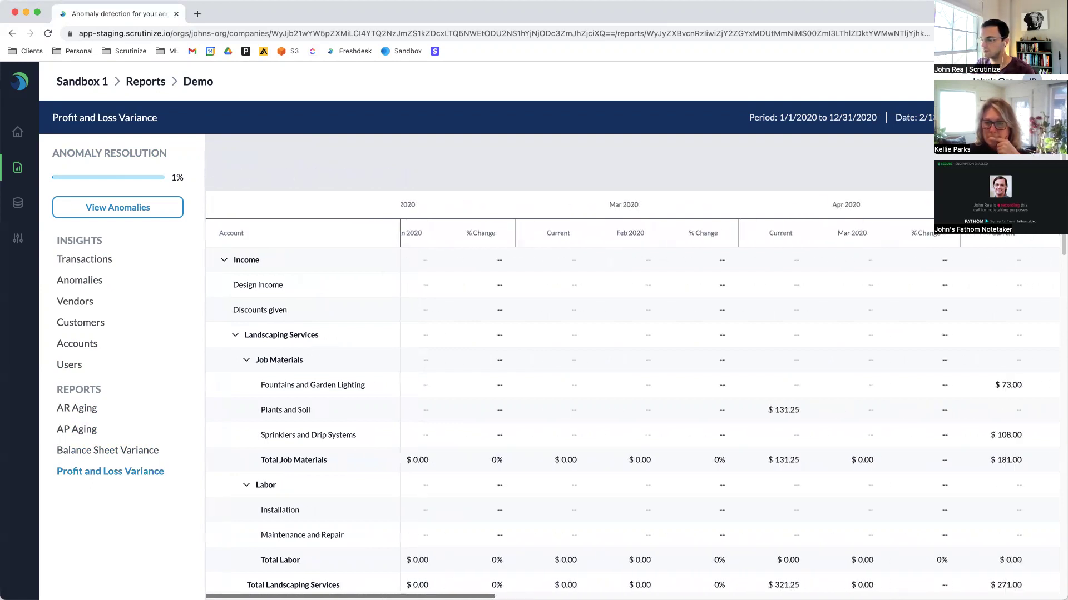
{"action": "scroll", "coordinate": [632, 375], "scroll_direction": "right", "scroll_amount": 8}
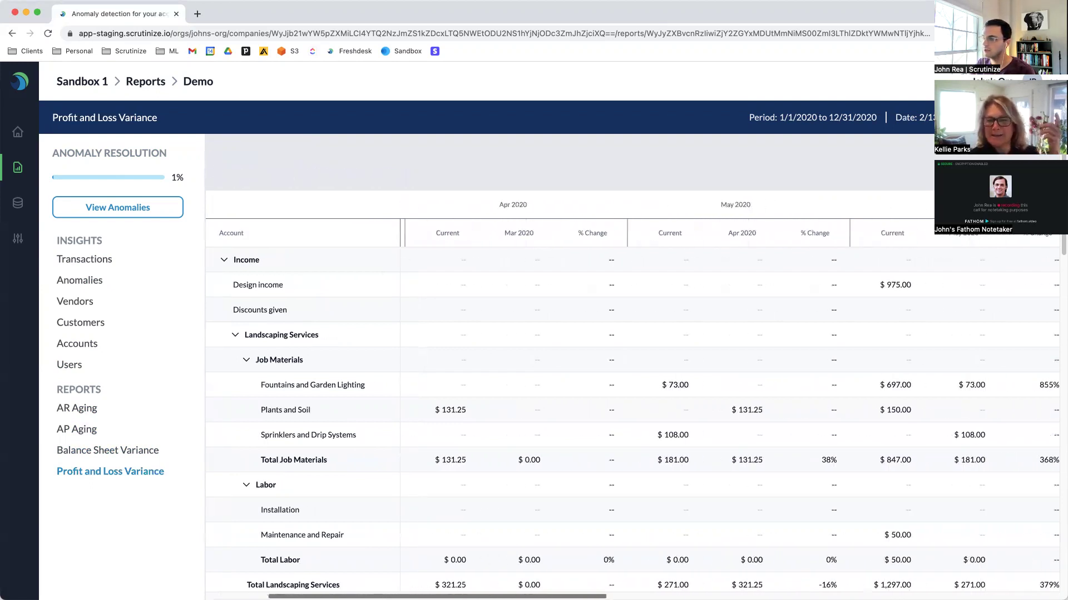
{"action": "scroll", "coordinate": [633, 376], "scroll_direction": "right", "scroll_amount": 2}
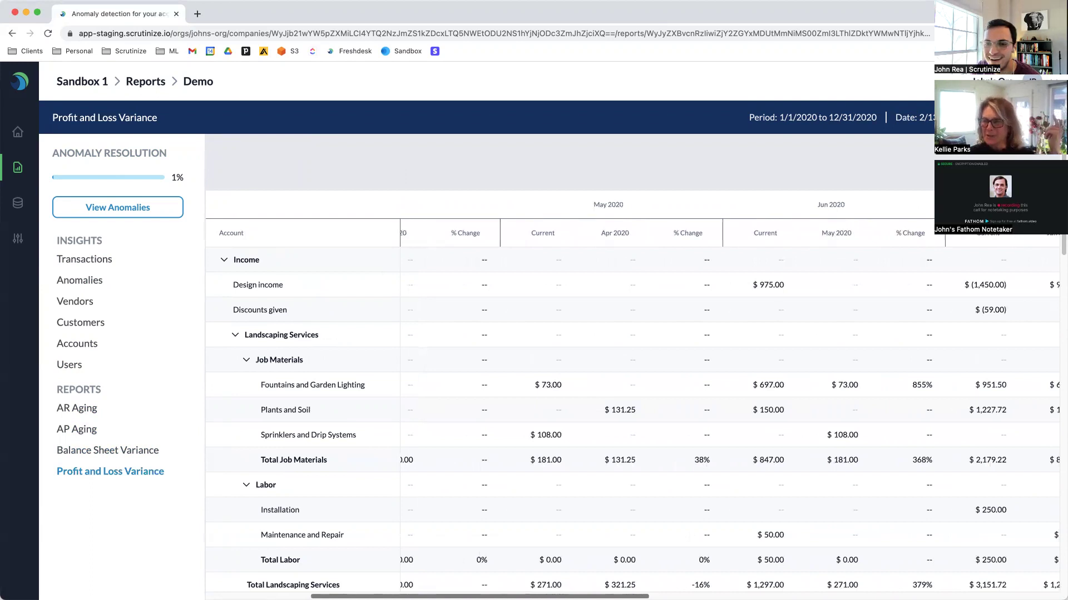
{"action": "scroll", "coordinate": [468, 464], "scroll_direction": "down", "scroll_amount": 5}
{"action": "scroll", "coordinate": [469, 464], "scroll_direction": "up", "scroll_amount": 2}
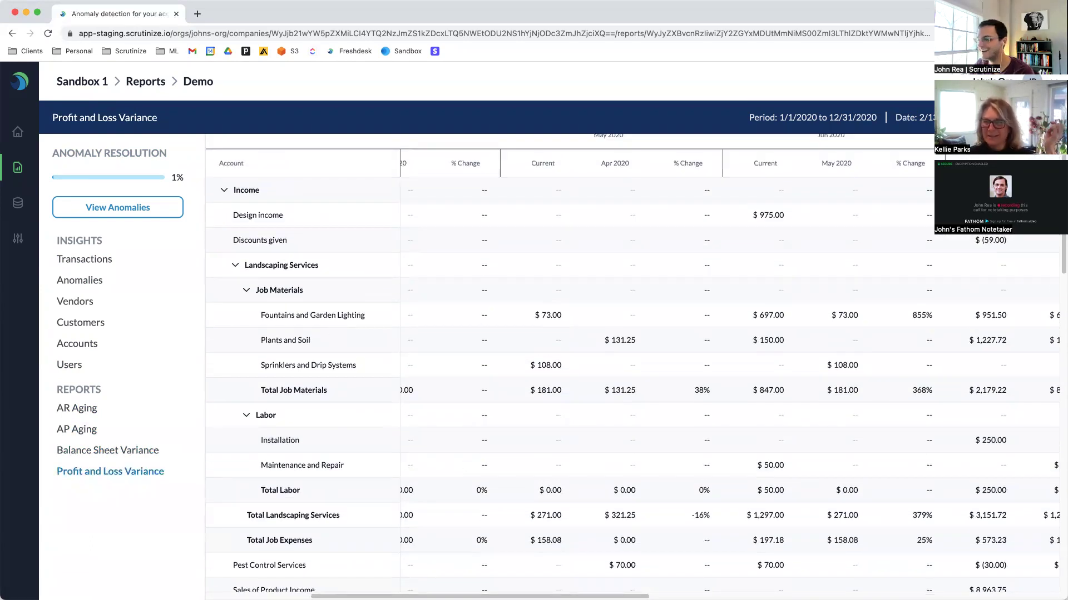
{"action": "scroll", "coordinate": [556, 362], "scroll_direction": "left", "scroll_amount": 2}
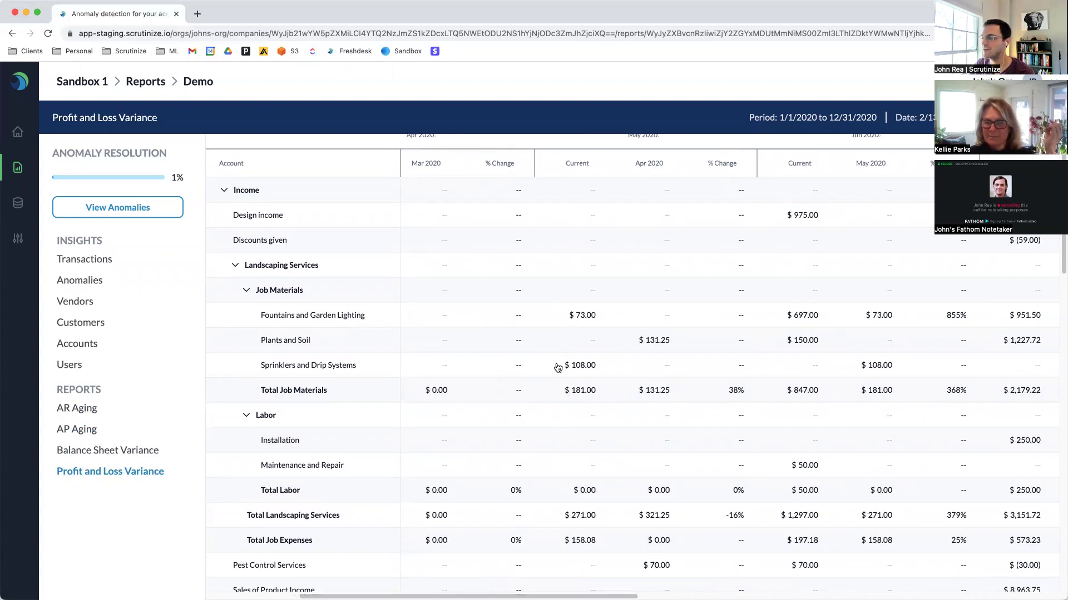
Try to open the May 2020 Fountains and Garden Lighting amount, and reload the page on the Balance Sheet Variance report.
{"action": "left_click", "coordinate": [586, 321]}
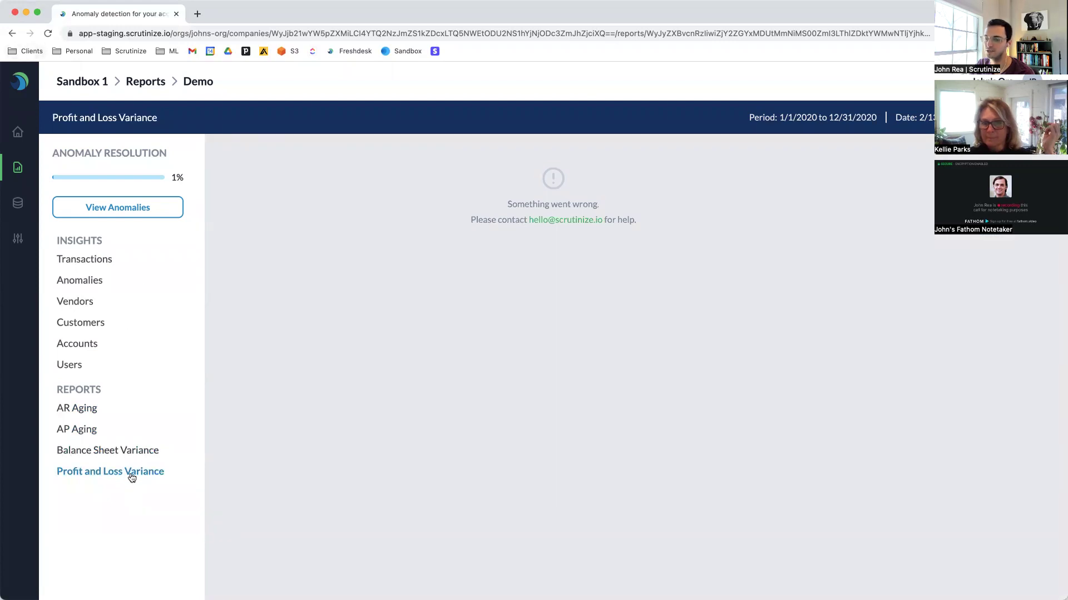
{"action": "left_click", "coordinate": [85, 454]}
{"action": "left_click", "coordinate": [47, 35]}
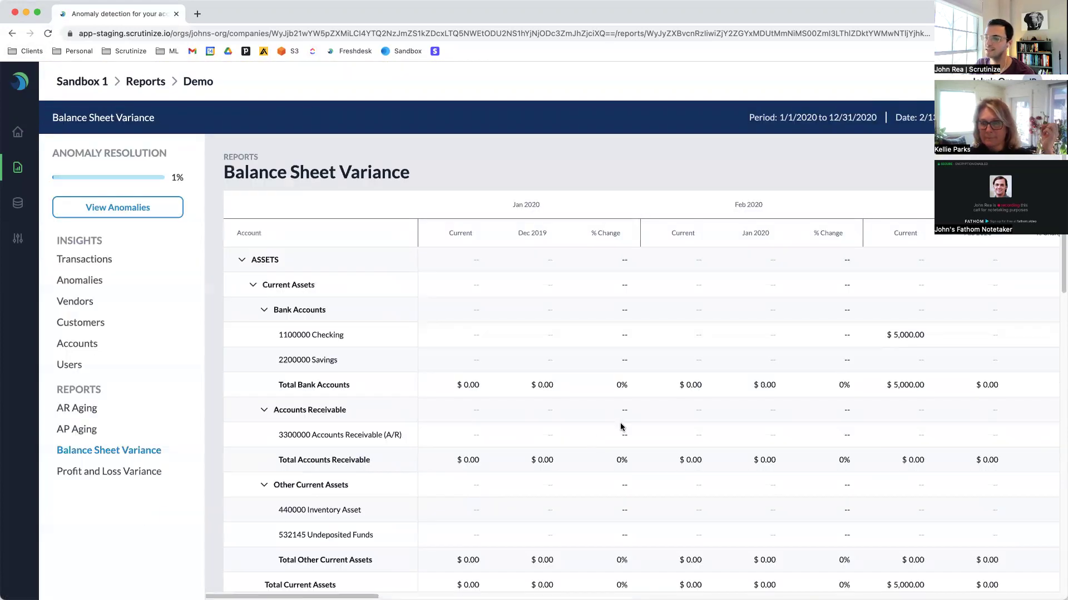
Reopen the Profit and Loss Variance report and examine the May to July 2020 percentage changes, including Fountains and Garden Lighting for June.
{"action": "left_click", "coordinate": [92, 473]}
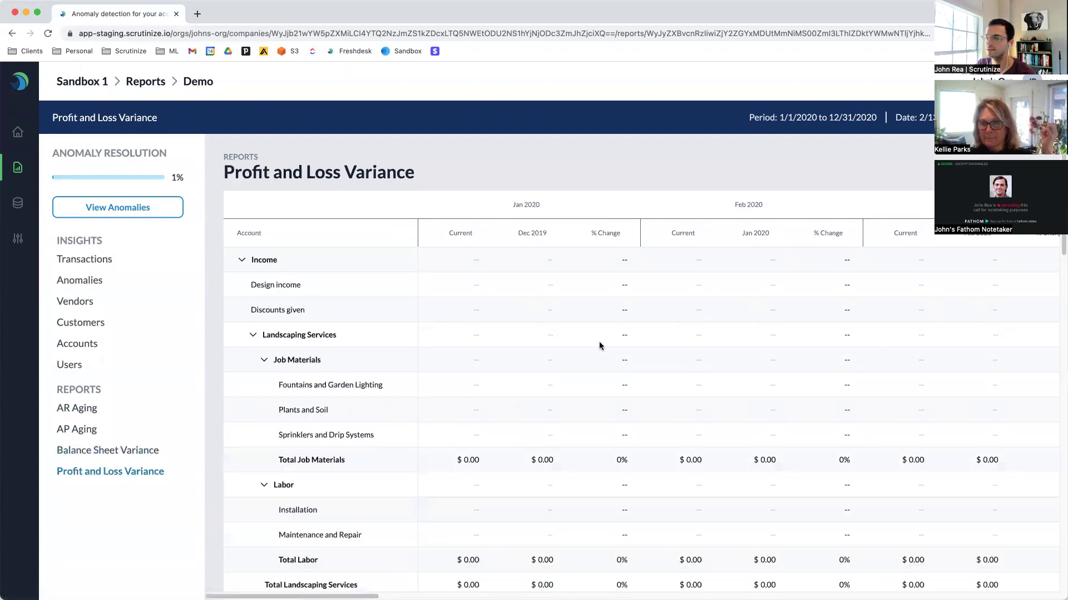
{"action": "scroll", "coordinate": [614, 553], "scroll_direction": "right", "scroll_amount": 5}
{"action": "scroll", "coordinate": [807, 388], "scroll_direction": "right", "scroll_amount": 8}
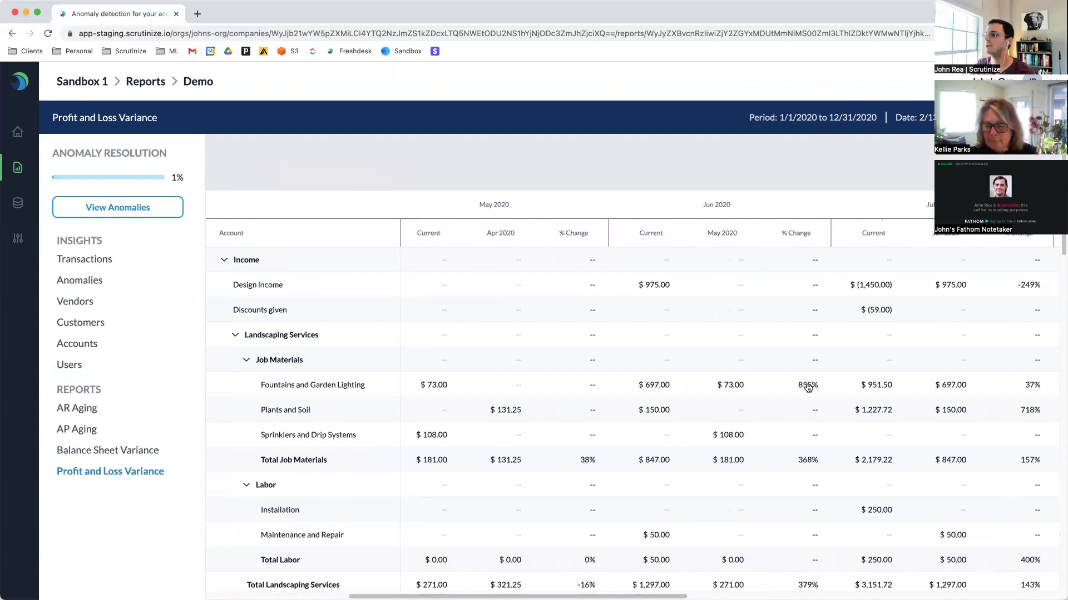